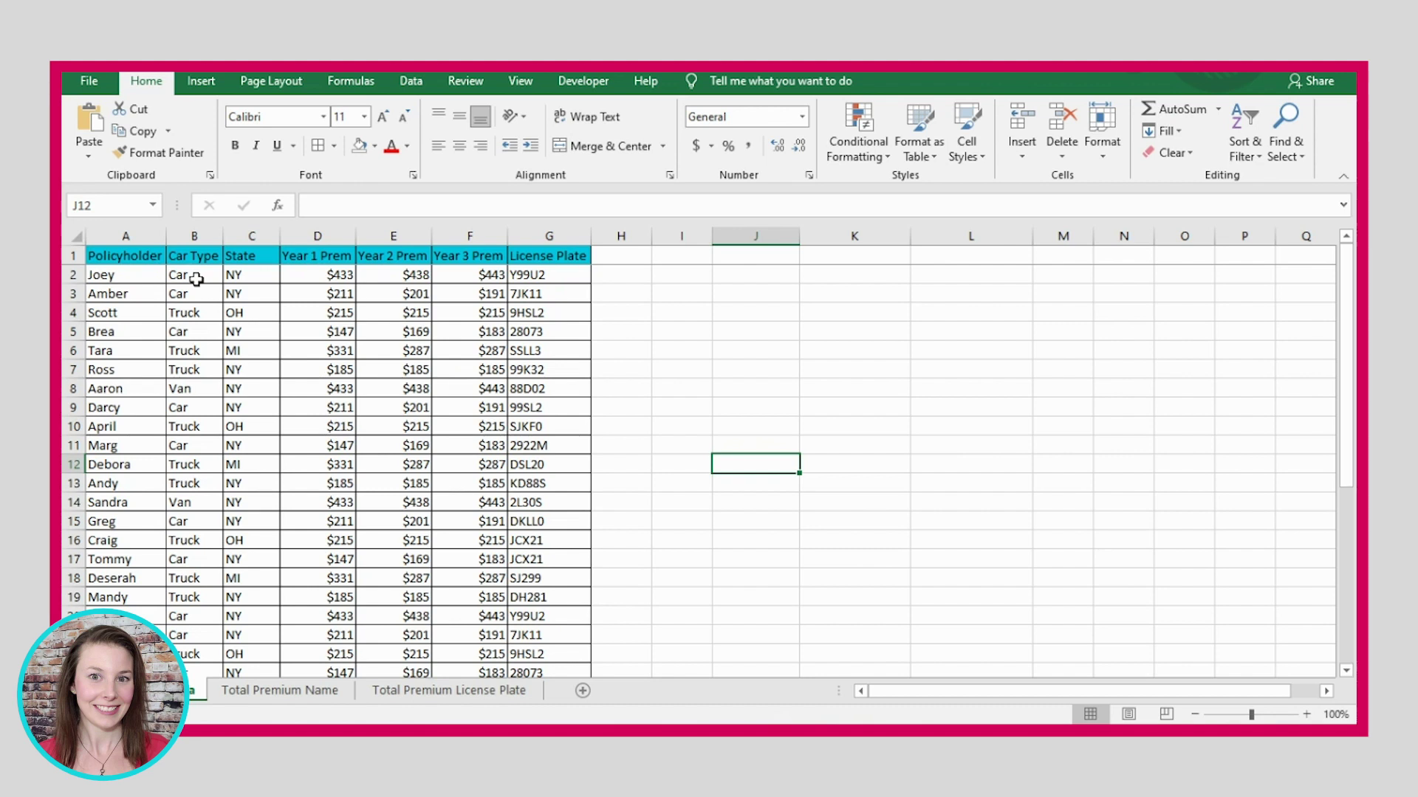
Step: Select Car Type entries in column B, including B4:B7 and B14
{"action": "left_click_drag", "start_coordinate": [190, 275], "coordinate": [185, 292]}
{"action": "left_click", "coordinate": [187, 335]}
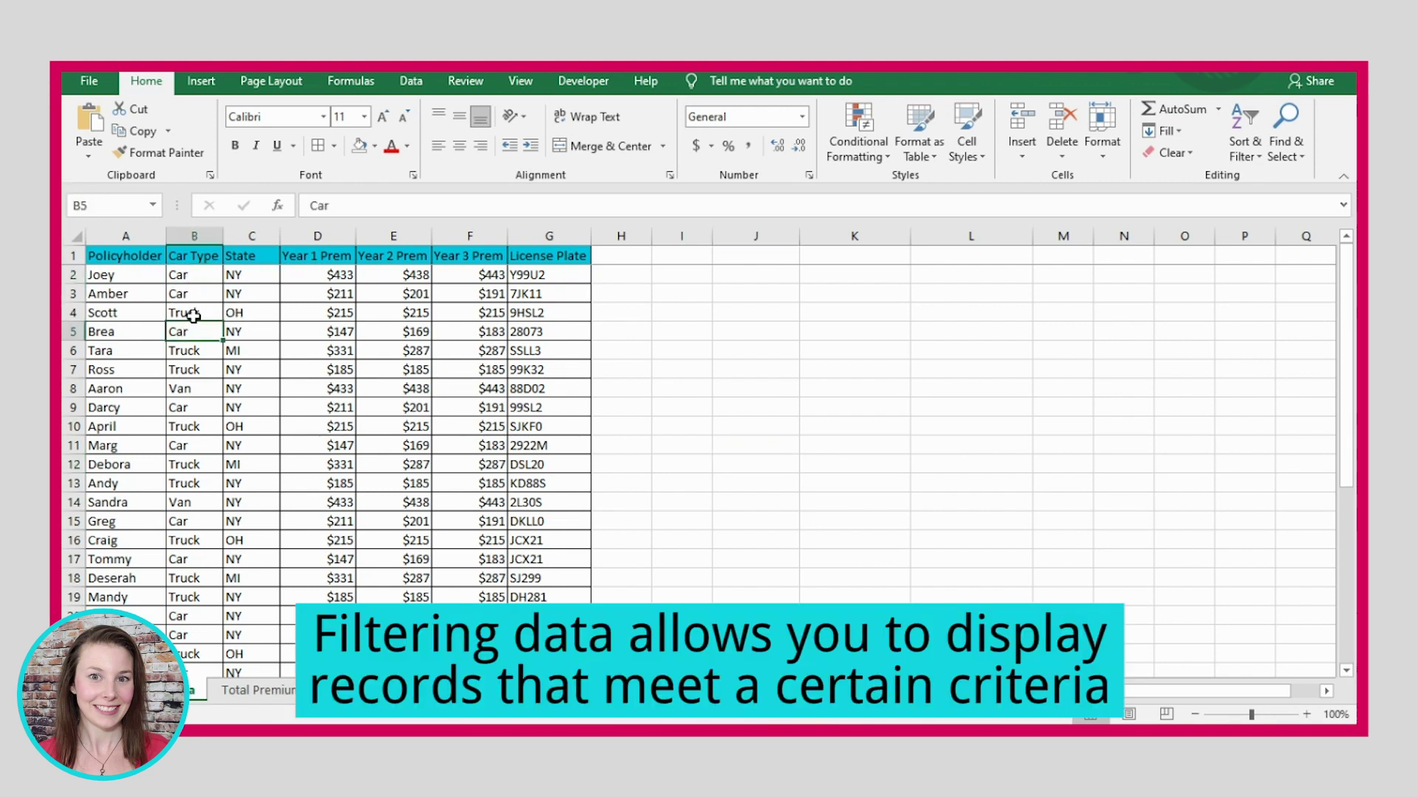
{"action": "left_click", "coordinate": [184, 313]}
{"action": "left_click_drag", "start_coordinate": [184, 350], "coordinate": [188, 369]}
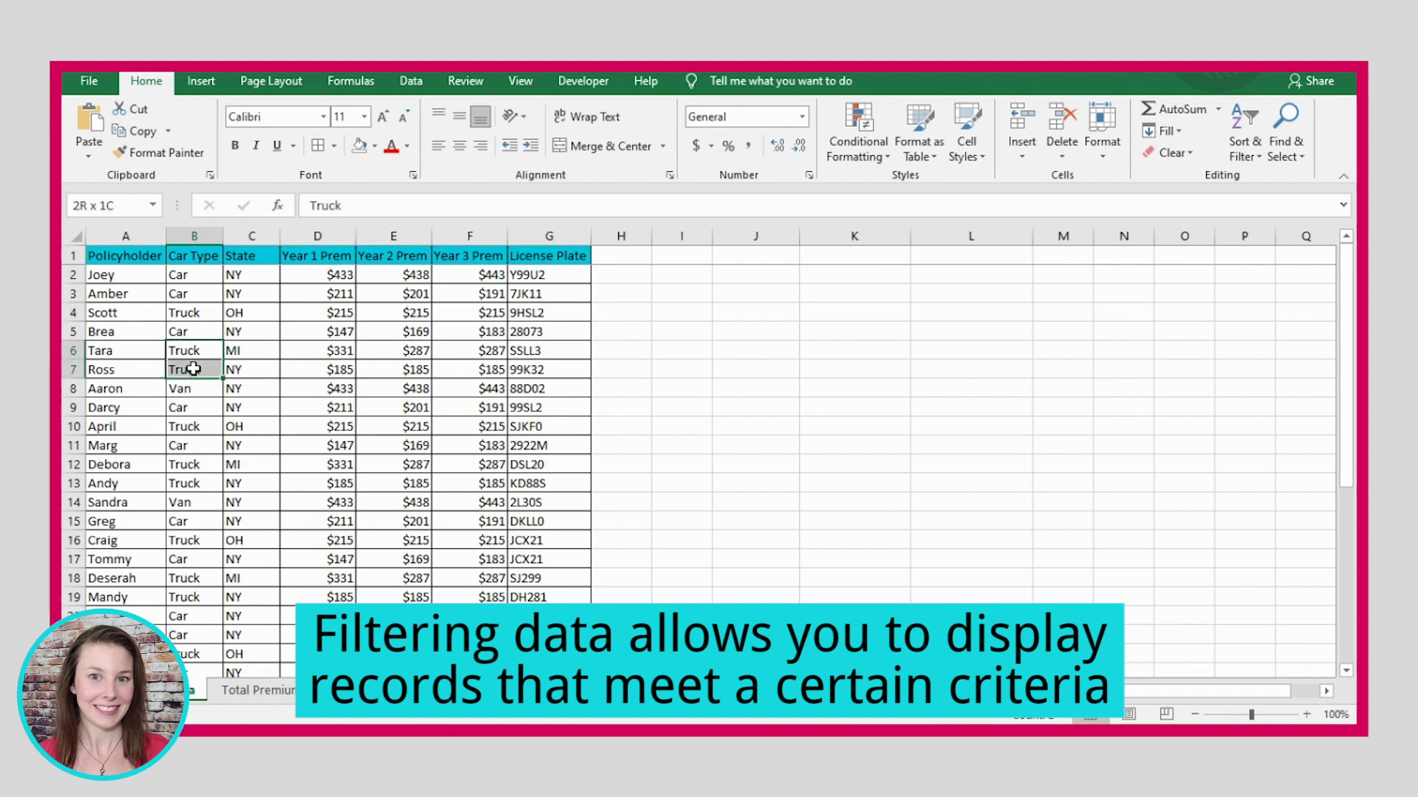
{"action": "left_click", "coordinate": [184, 502]}
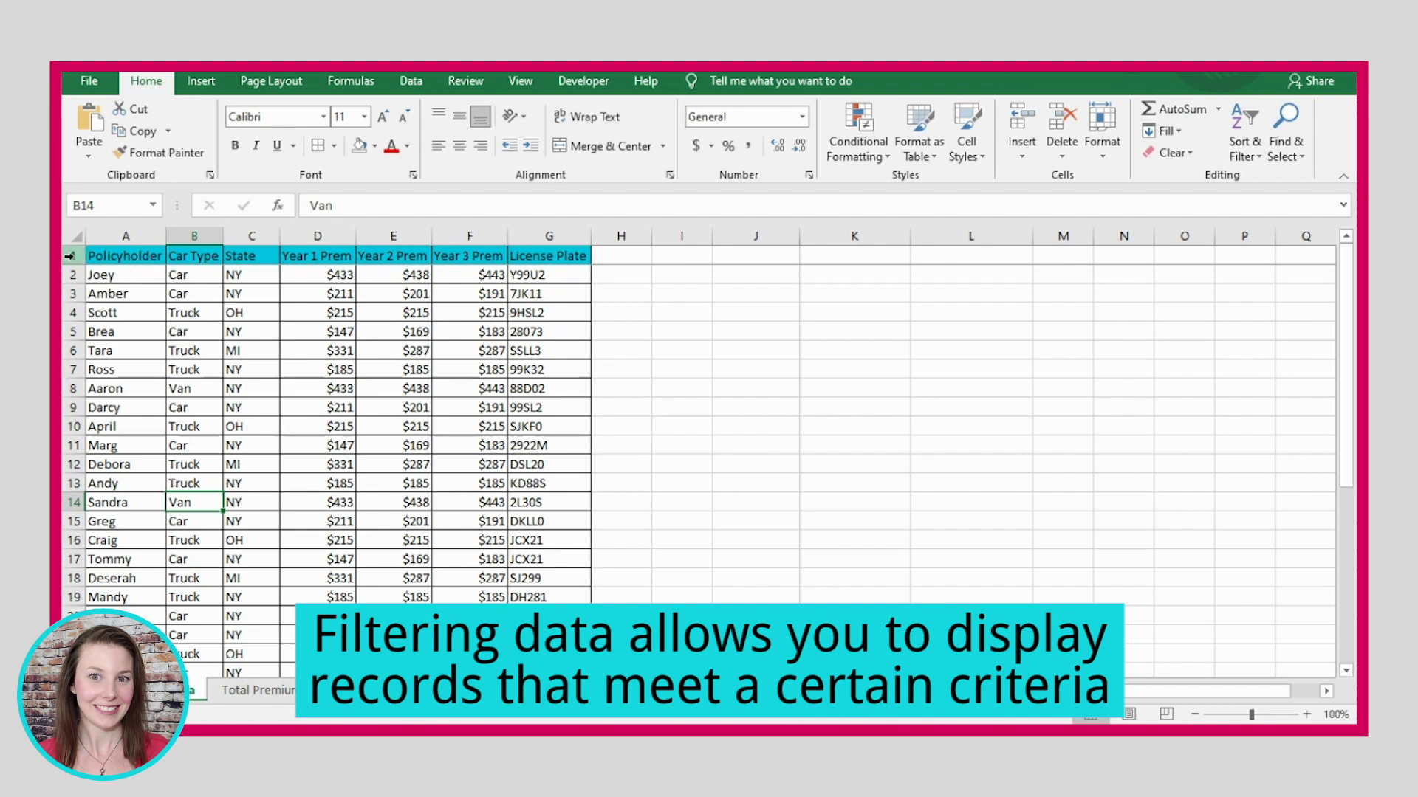
Step: Turn on filter buttons for the table's heading row
{"action": "left_click_drag", "start_coordinate": [106, 260], "coordinate": [554, 258]}
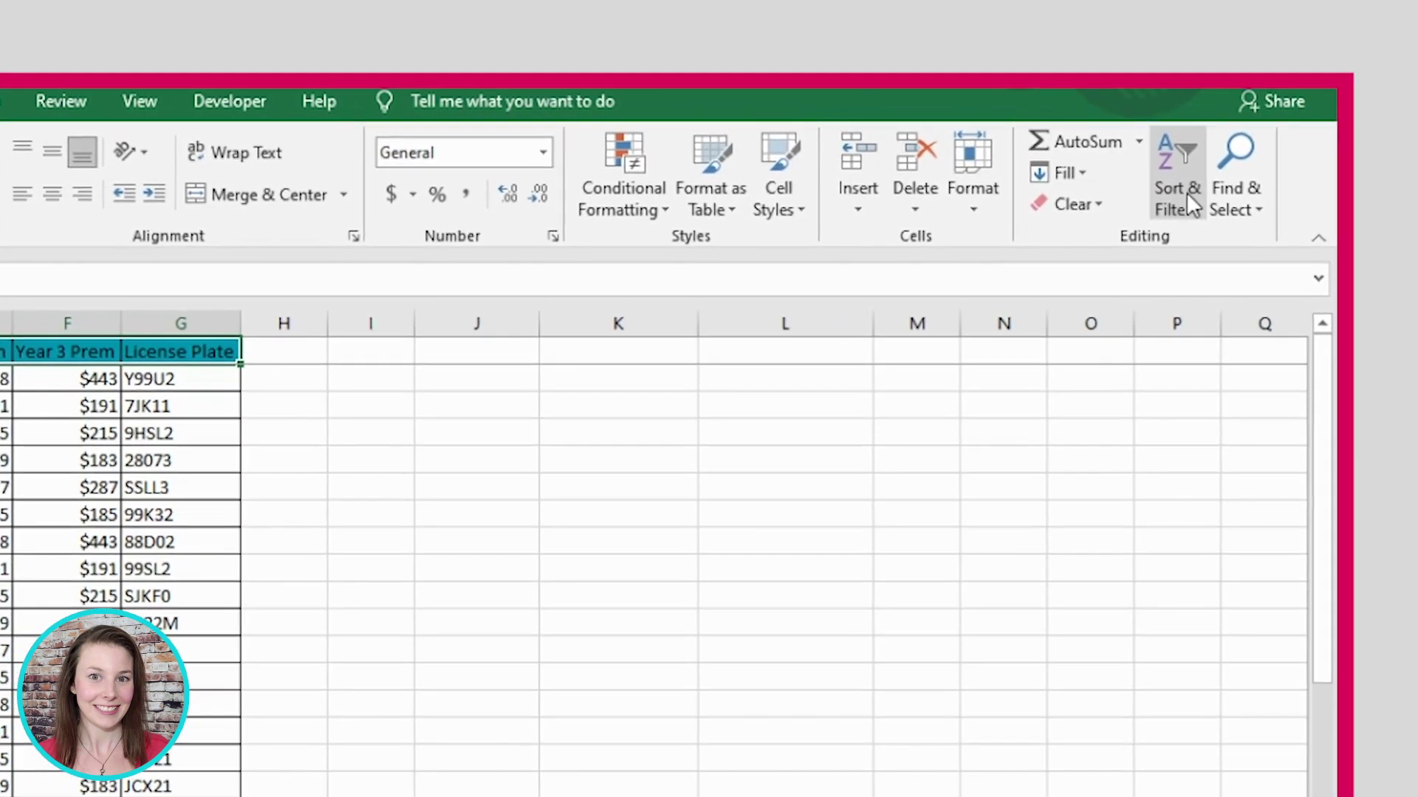
{"action": "left_click", "coordinate": [1211, 181]}
{"action": "left_click", "coordinate": [1197, 354]}
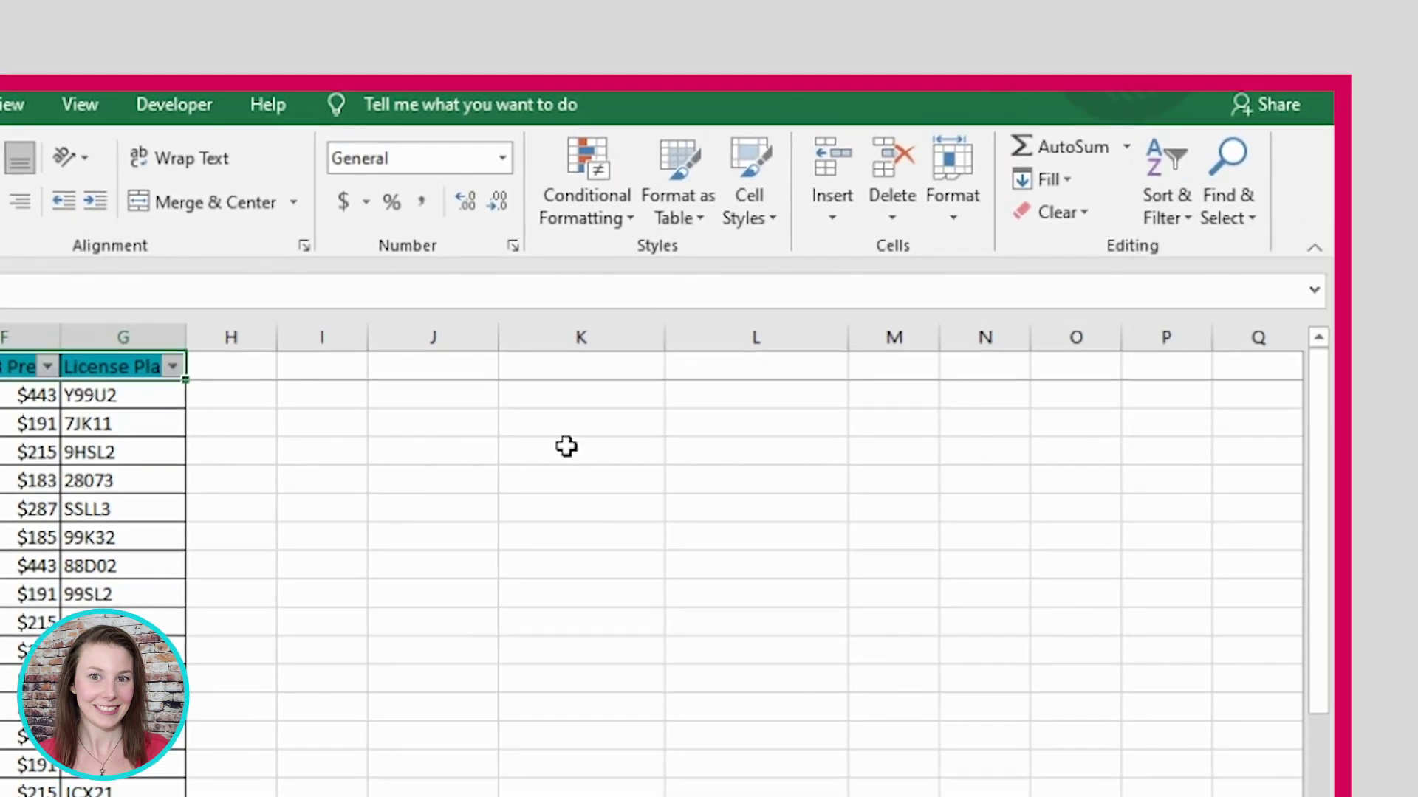
{"action": "left_click", "coordinate": [208, 306]}
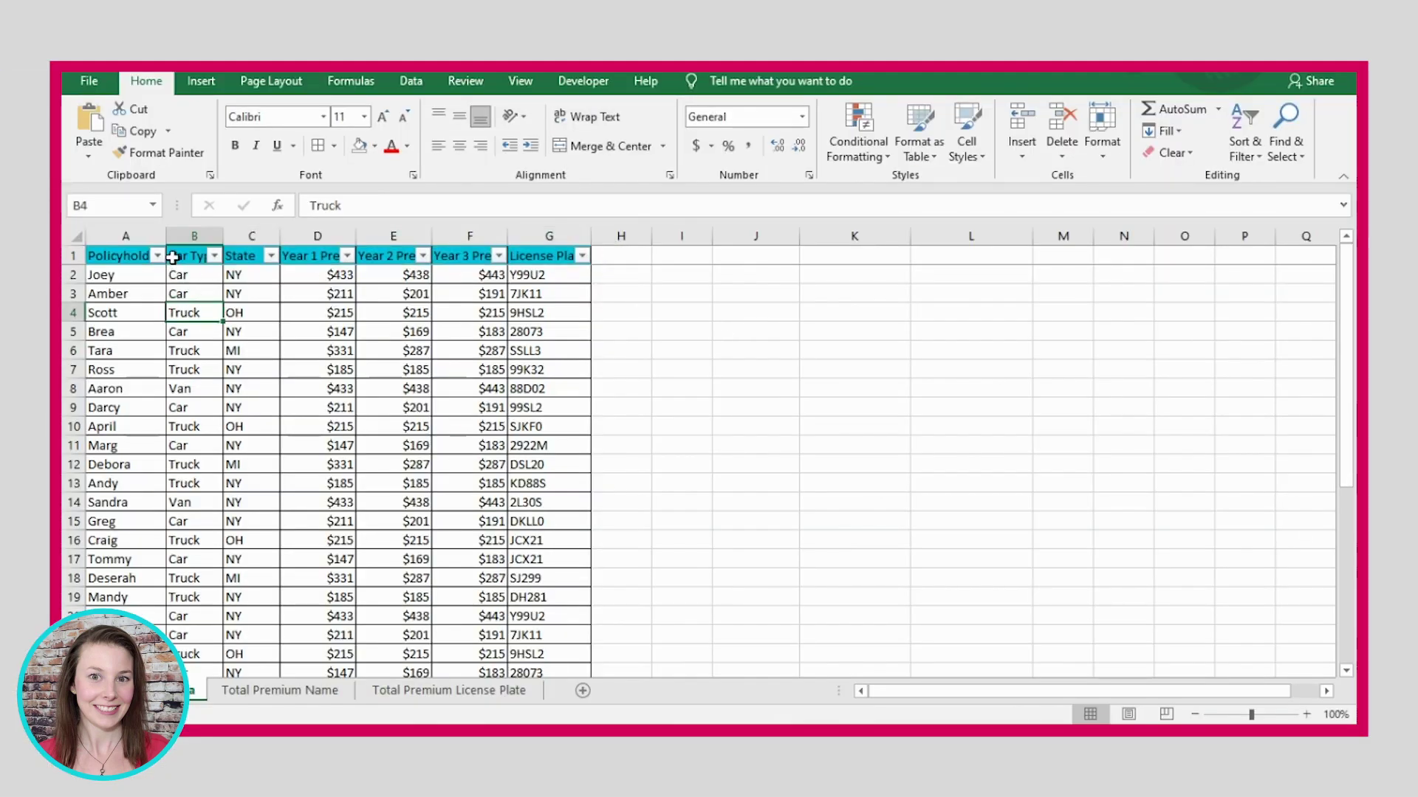
Step: Filter Car Type to show only Car rows, excluding Truck and Van
{"action": "left_click", "coordinate": [214, 257]}
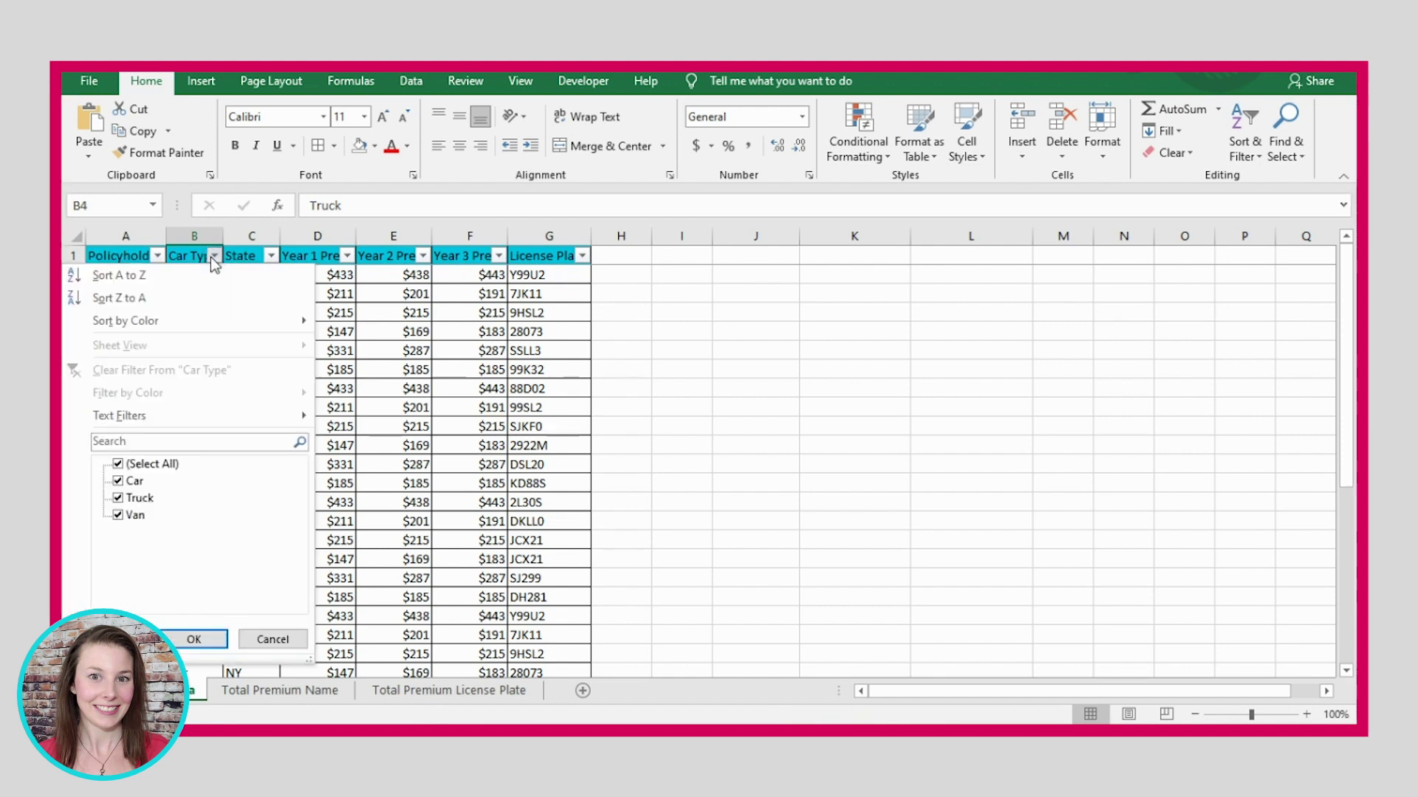
{"action": "left_click", "coordinate": [121, 501]}
{"action": "left_click", "coordinate": [119, 516]}
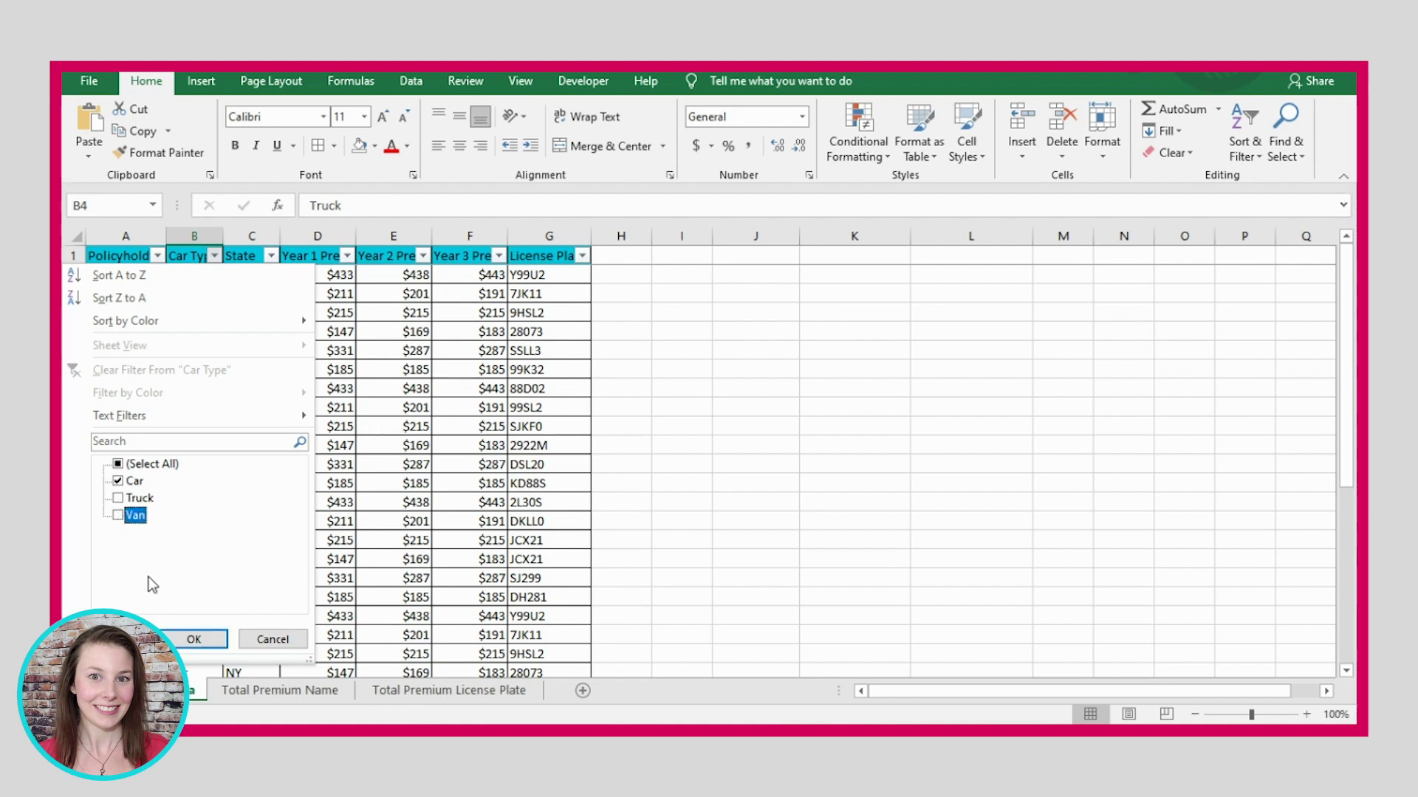
{"action": "left_click", "coordinate": [192, 639]}
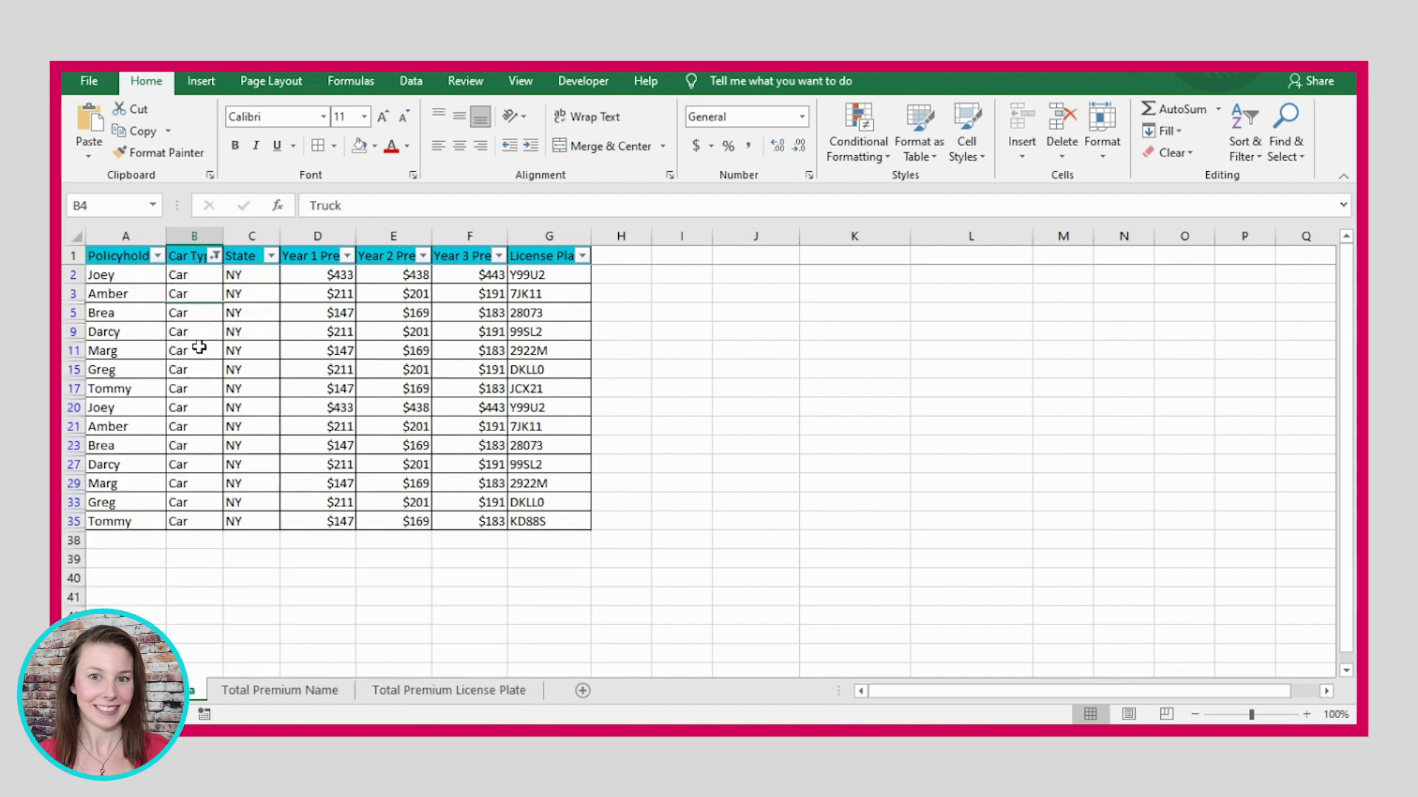
Step: Clear the Car Type filter and fill Truck cells B4, B7, B13, B18, B22 orange
{"action": "left_click", "coordinate": [211, 256]}
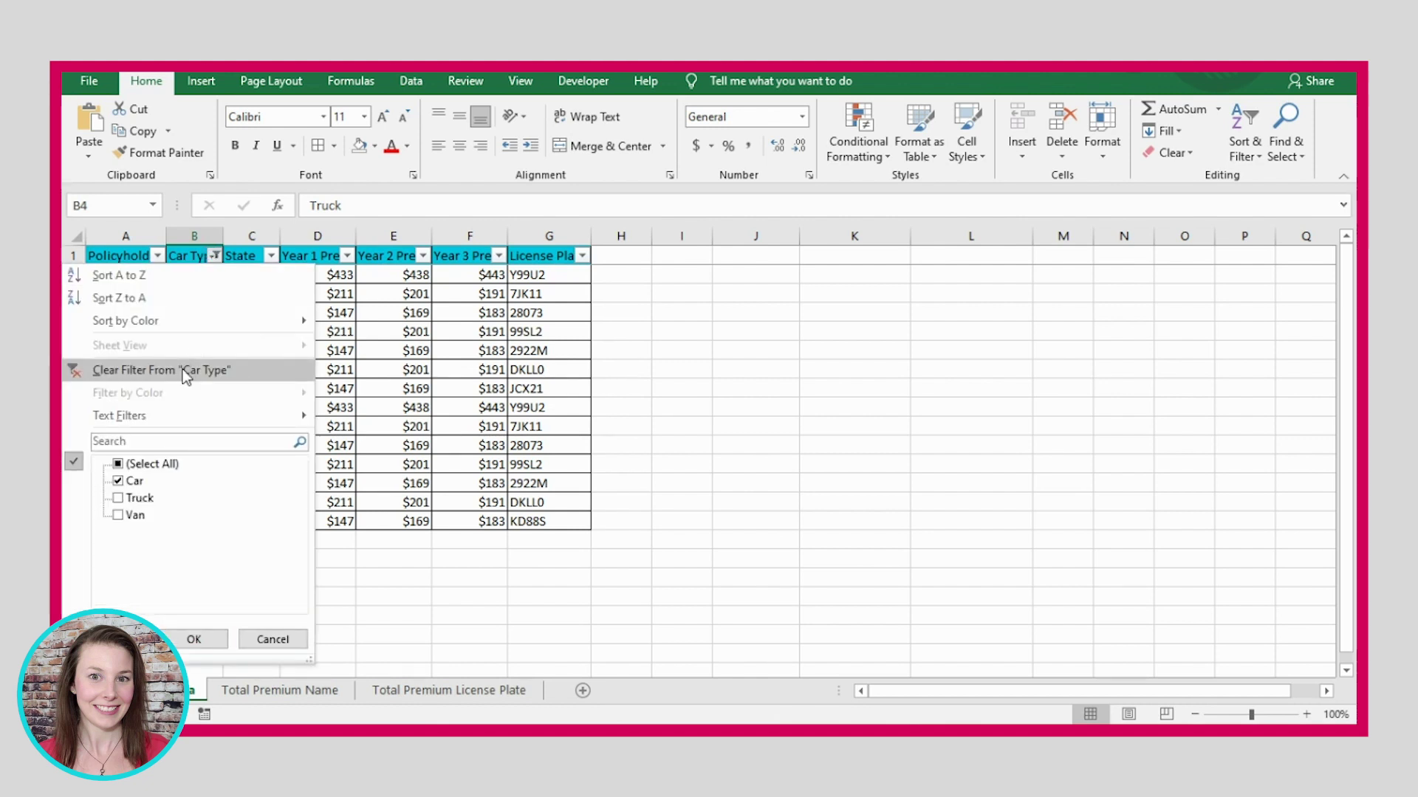
{"action": "left_click", "coordinate": [187, 368]}
{"action": "left_click", "coordinate": [193, 364]}
{"action": "left_click", "coordinate": [194, 483], "text": "ctrl"}
{"action": "left_click", "coordinate": [184, 584], "text": "ctrl"}
{"action": "left_click", "coordinate": [193, 312], "text": "ctrl"}
{"action": "left_click", "coordinate": [193, 645], "text": "ctrl"}
{"action": "left_click", "coordinate": [375, 146]}
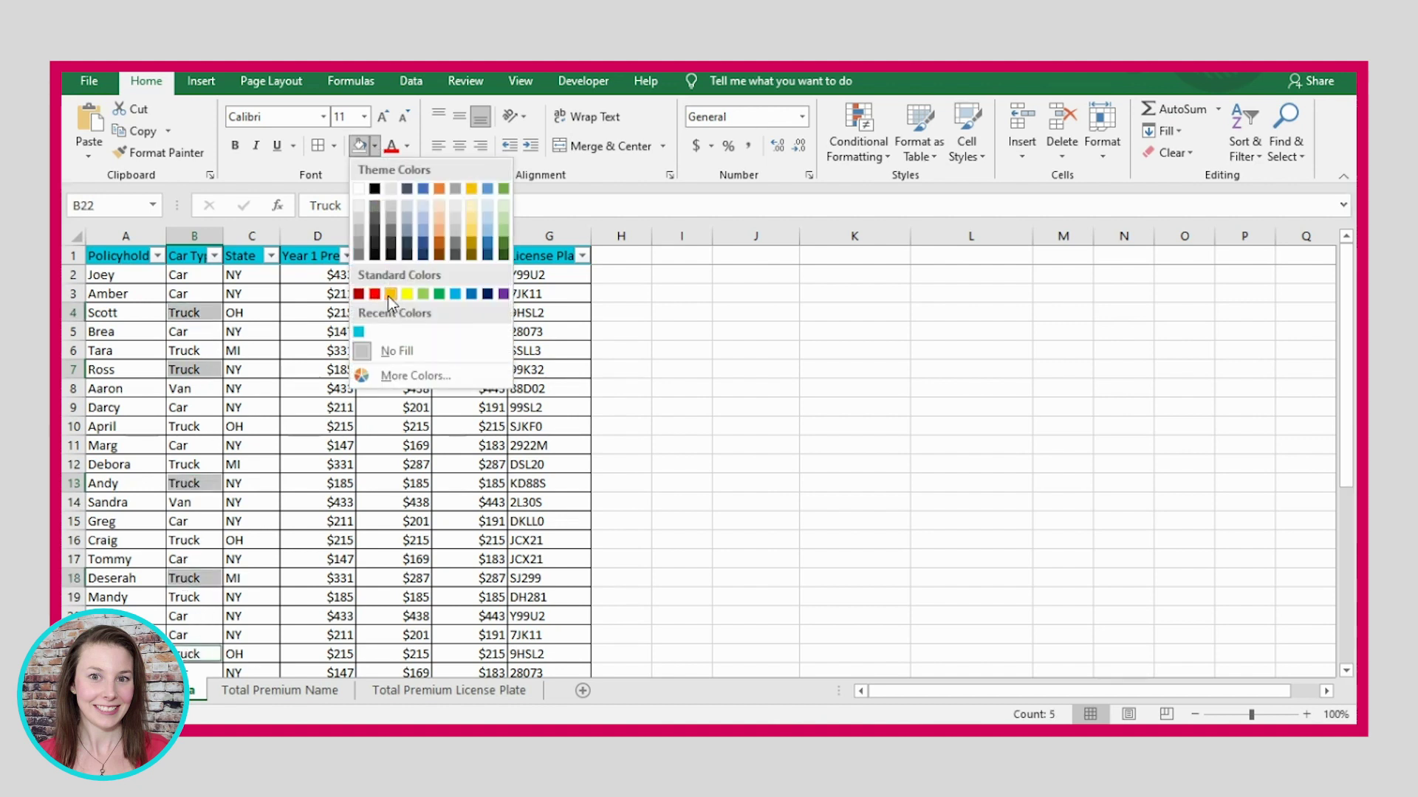
{"action": "left_click", "coordinate": [390, 294]}
{"action": "left_click", "coordinate": [251, 353]}
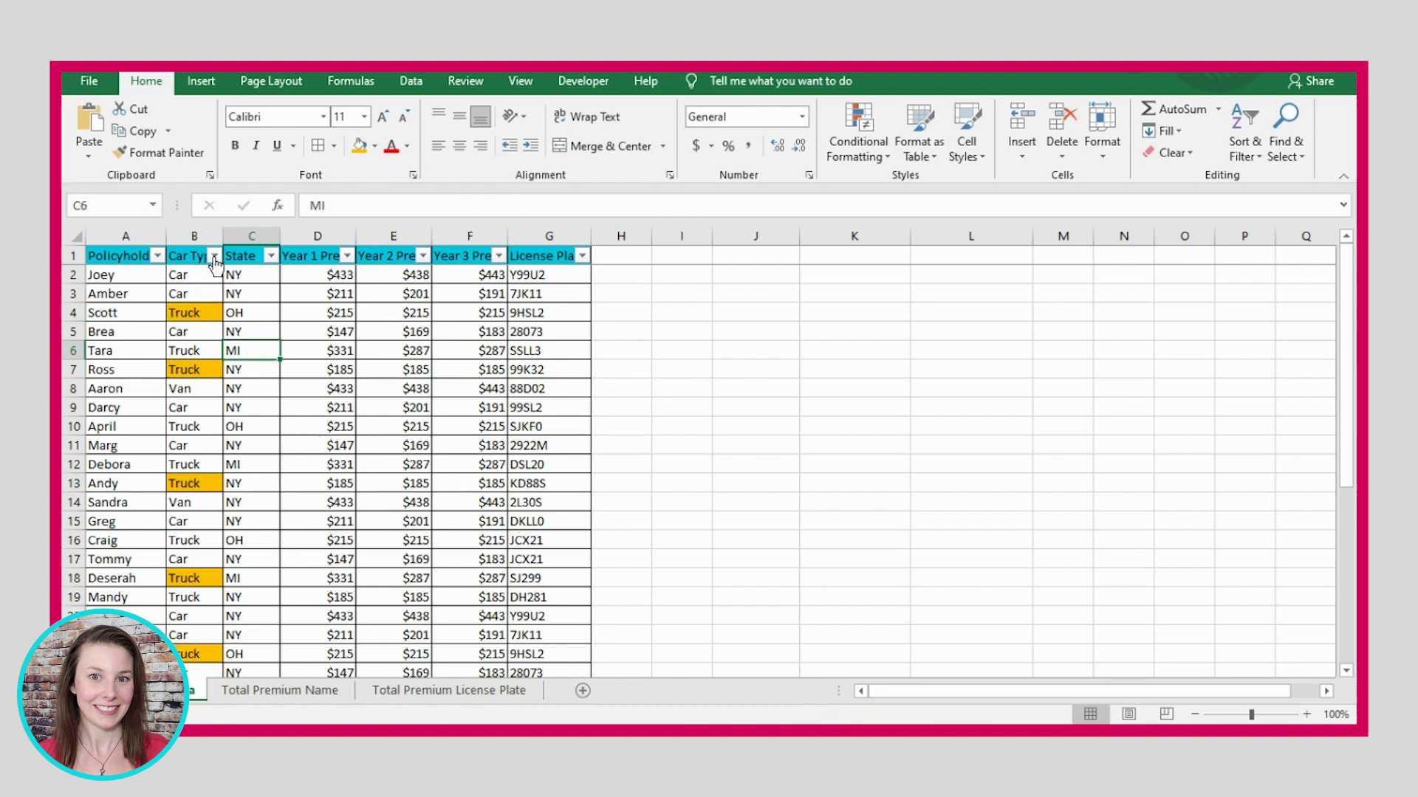
Step: Filter the Car Type column by orange cell colour
{"action": "left_click", "coordinate": [215, 257]}
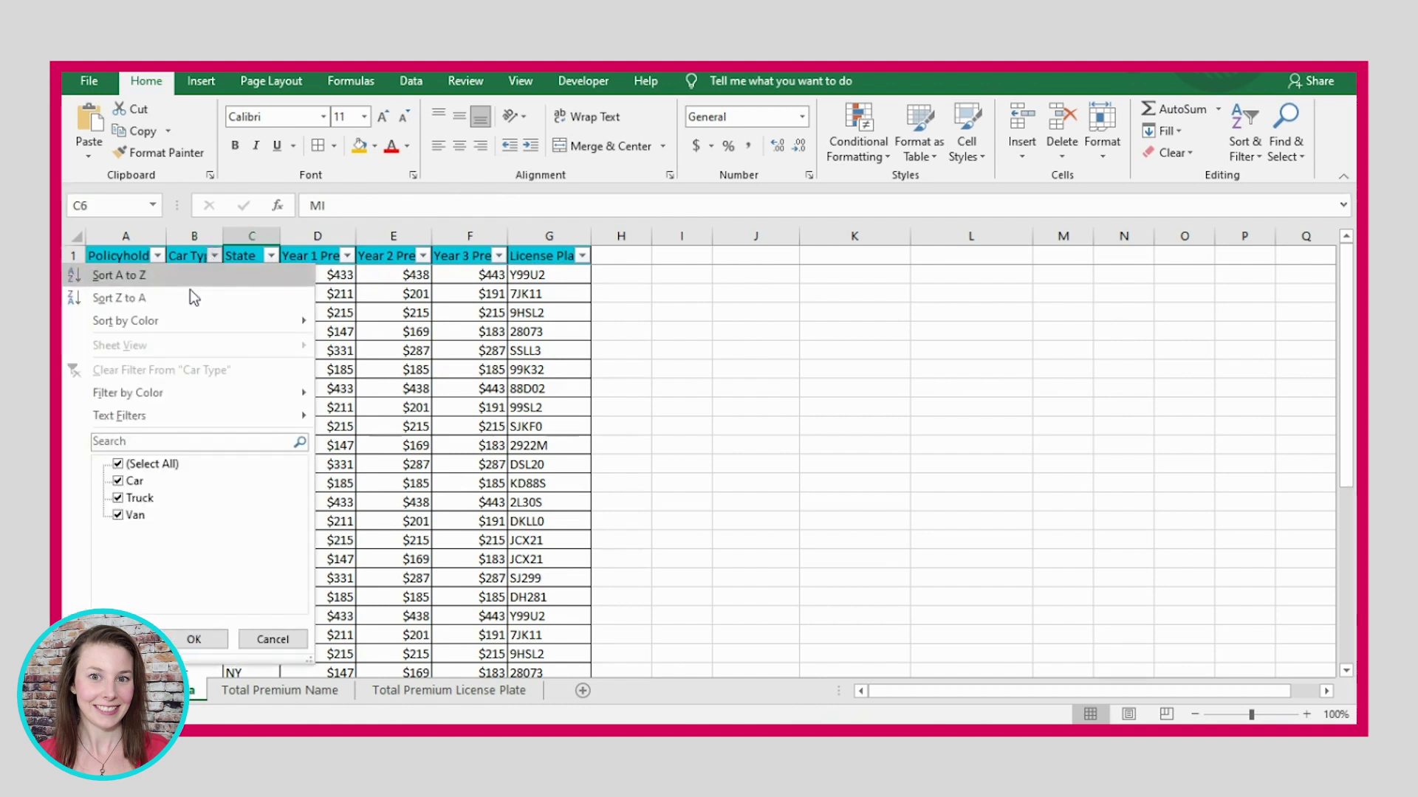
{"action": "mouse_move", "coordinate": [143, 392]}
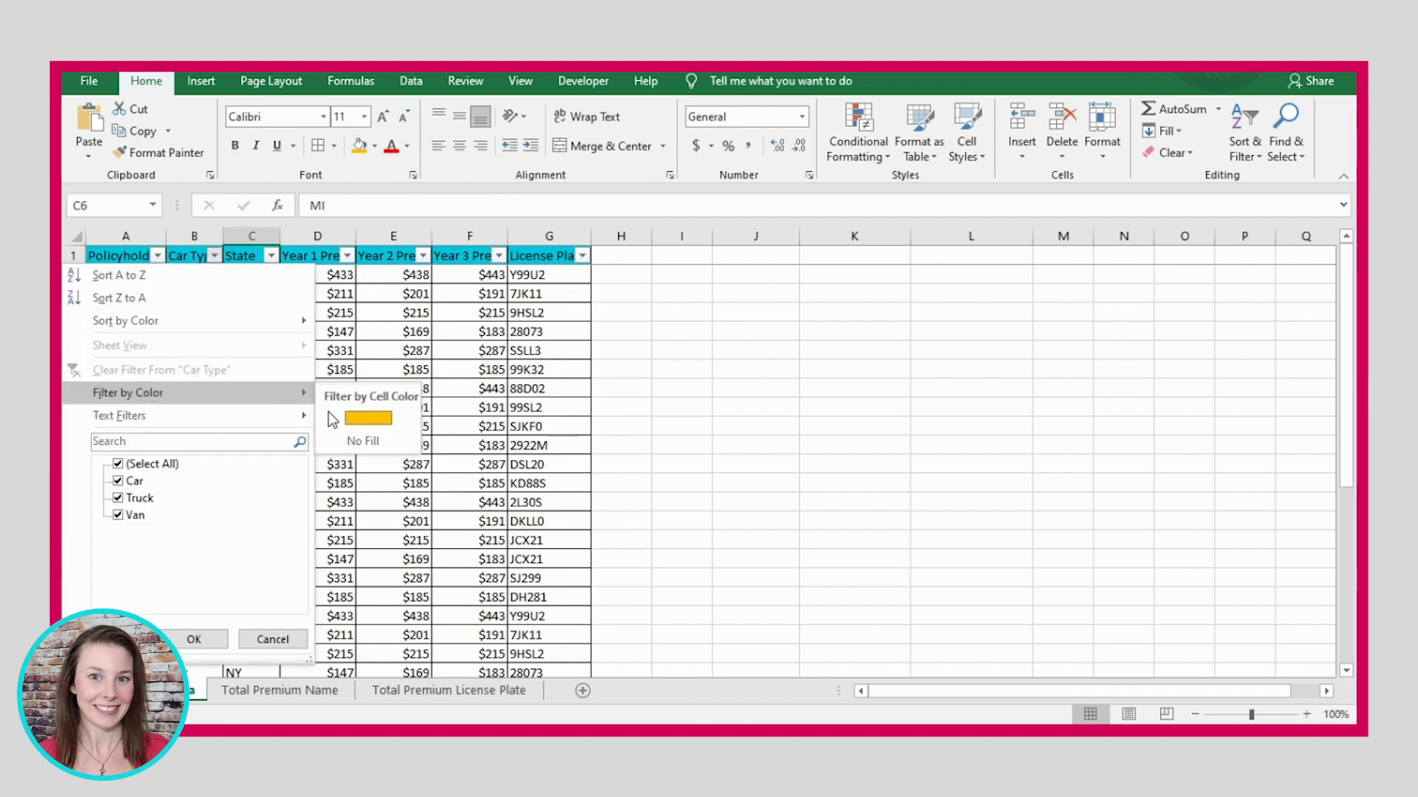
{"action": "left_click", "coordinate": [354, 419]}
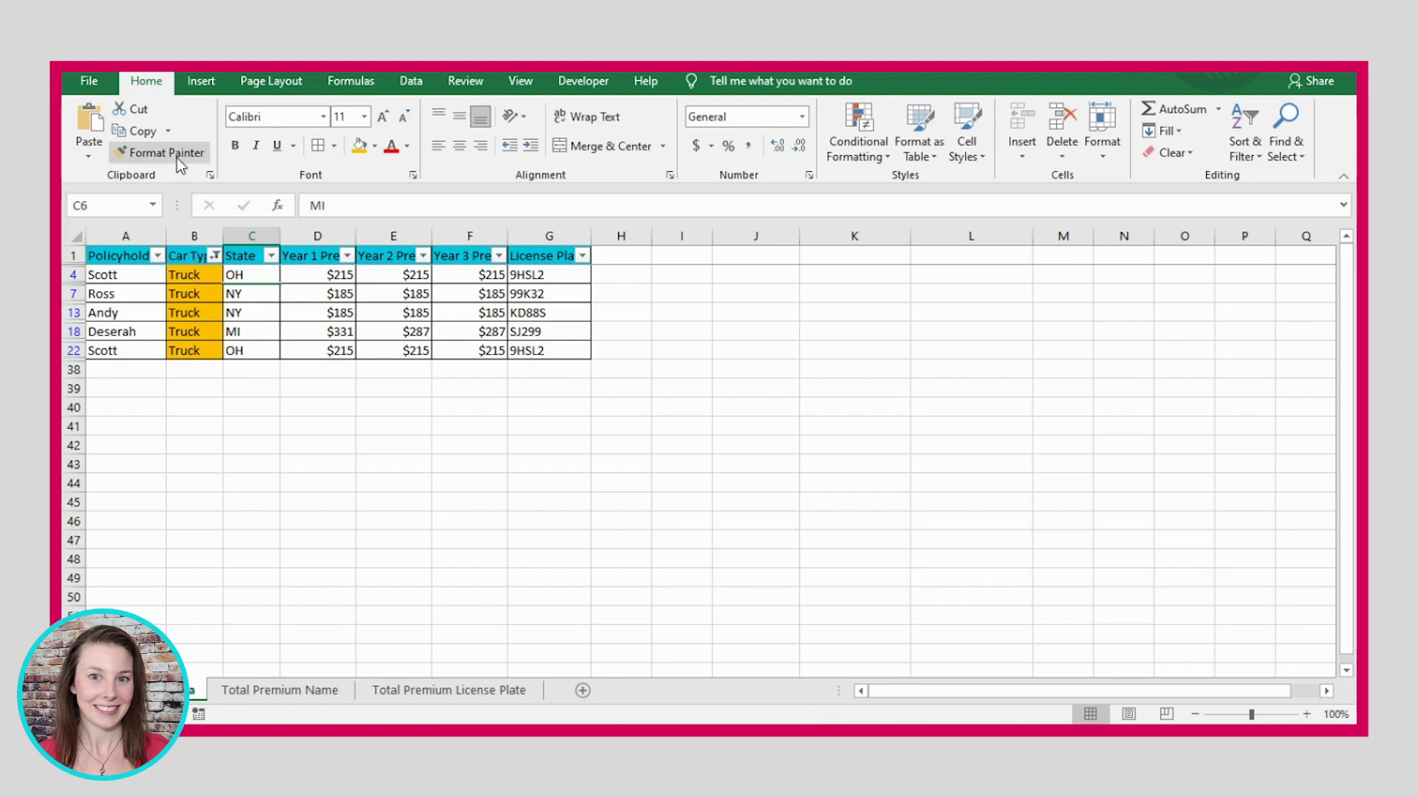
Step: Switch filtering off and set Car Type cells B2:B22 to No Fill
{"action": "left_click", "coordinate": [1245, 134]}
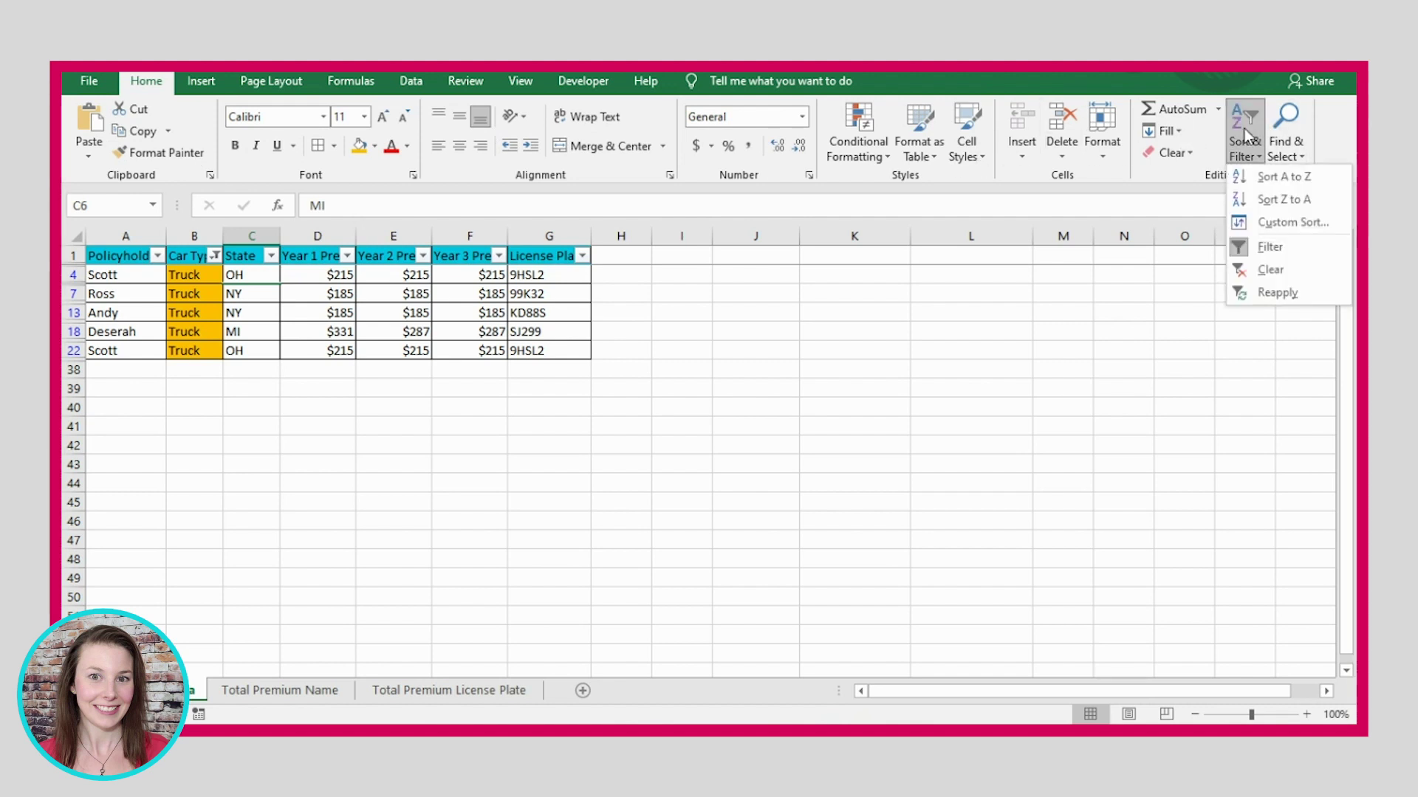
{"action": "left_click", "coordinate": [1270, 248]}
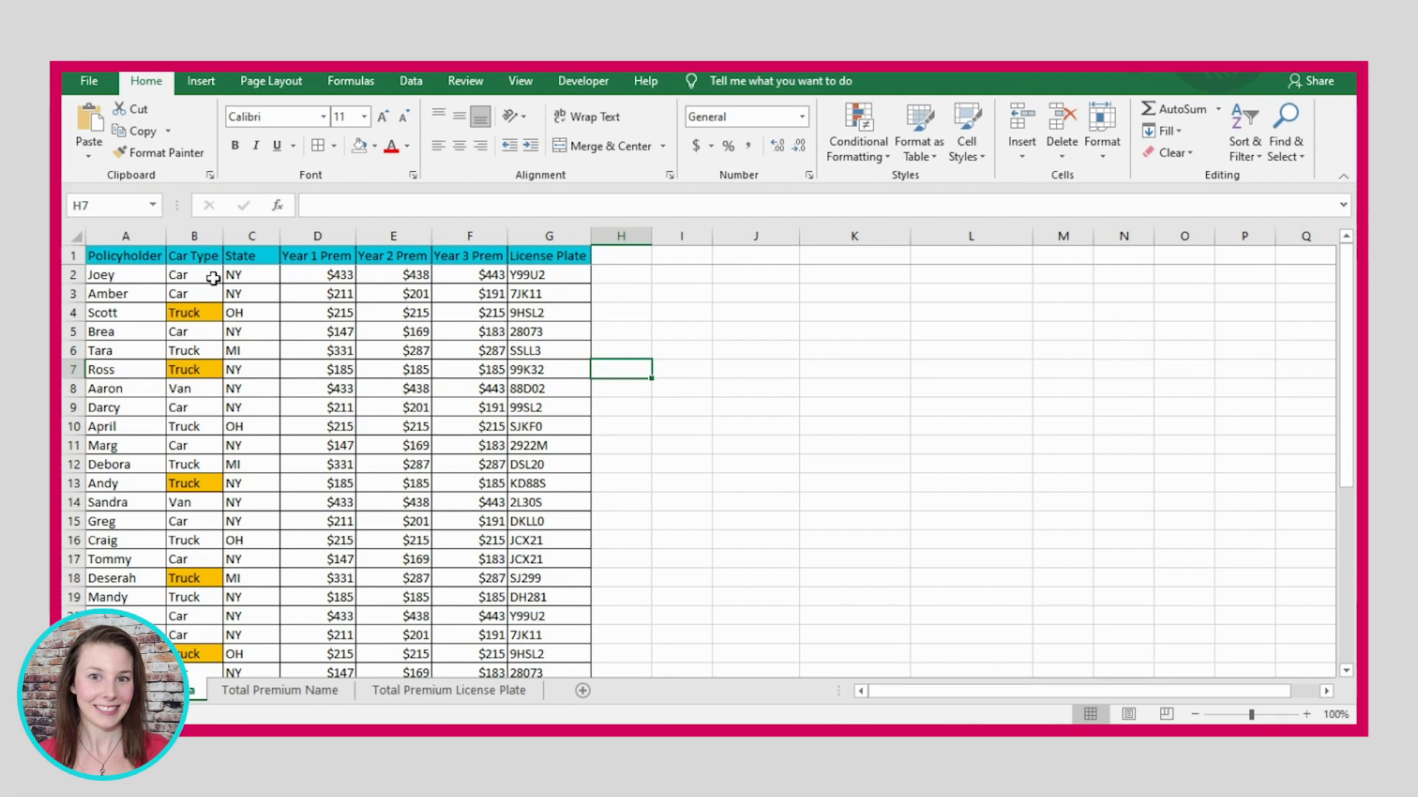
{"action": "left_click_drag", "start_coordinate": [210, 278], "coordinate": [194, 657]}
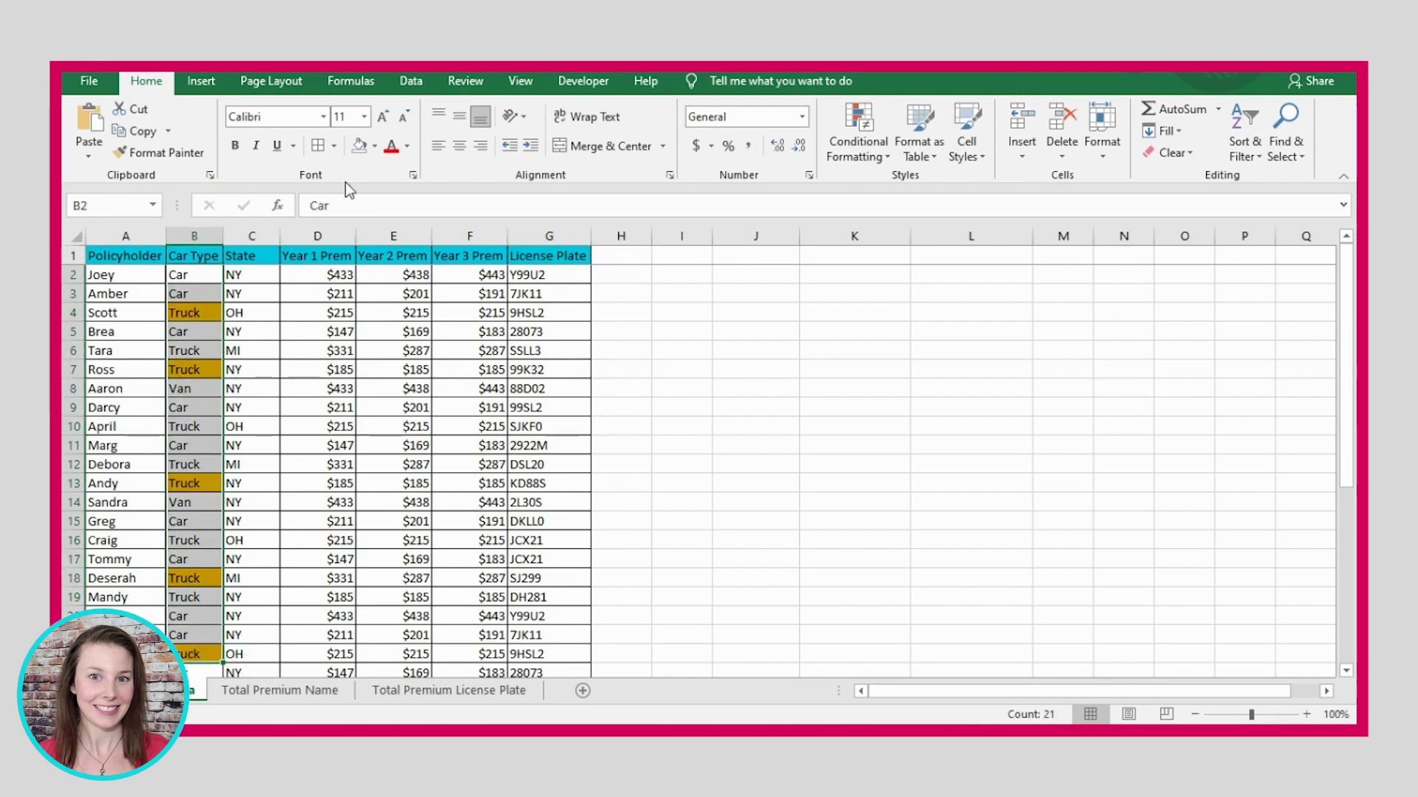
{"action": "left_click", "coordinate": [359, 146]}
{"action": "left_click_drag", "start_coordinate": [727, 403], "coordinate": [712, 390]}
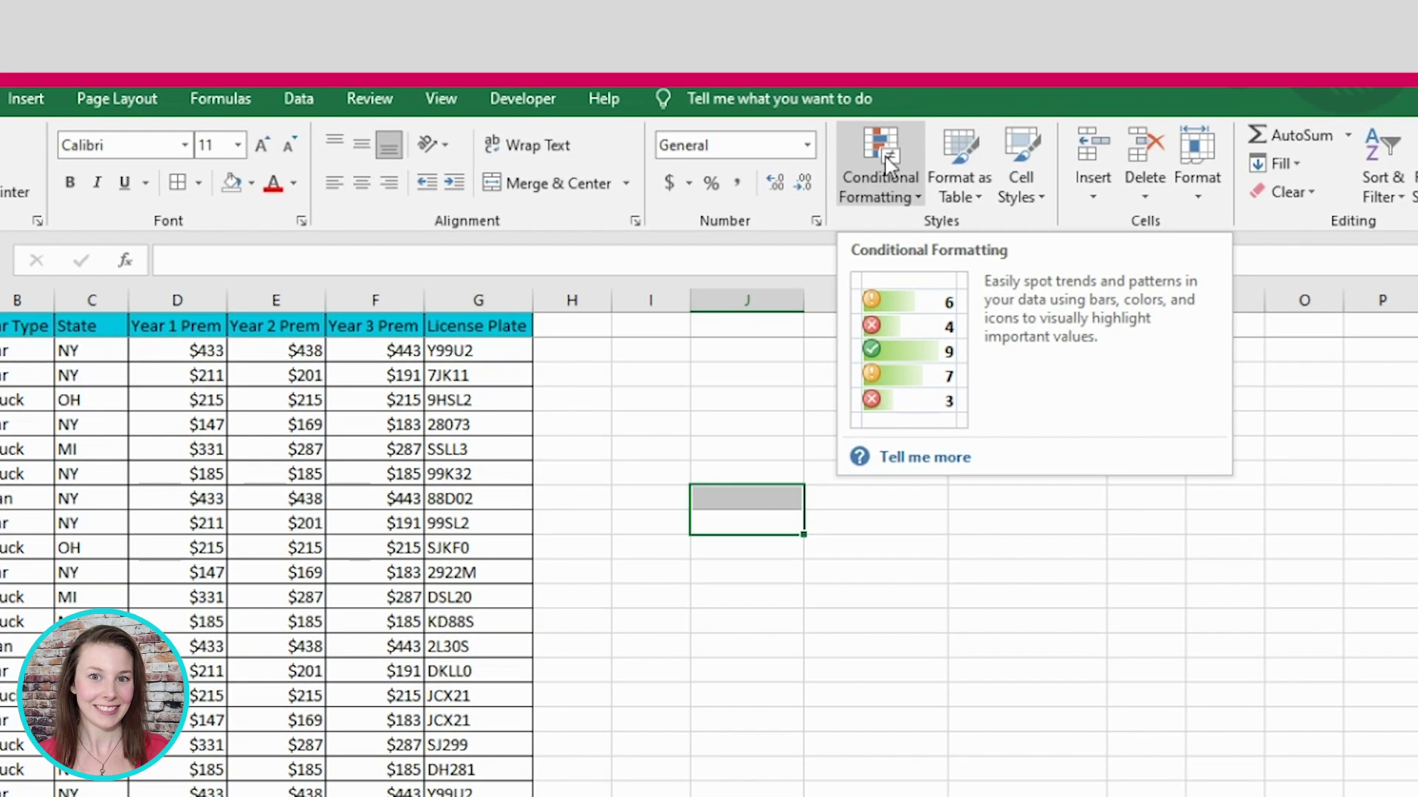
Step: Create a new formula-based conditional formatting rule with =B2="Car"
{"action": "left_click", "coordinate": [901, 183]}
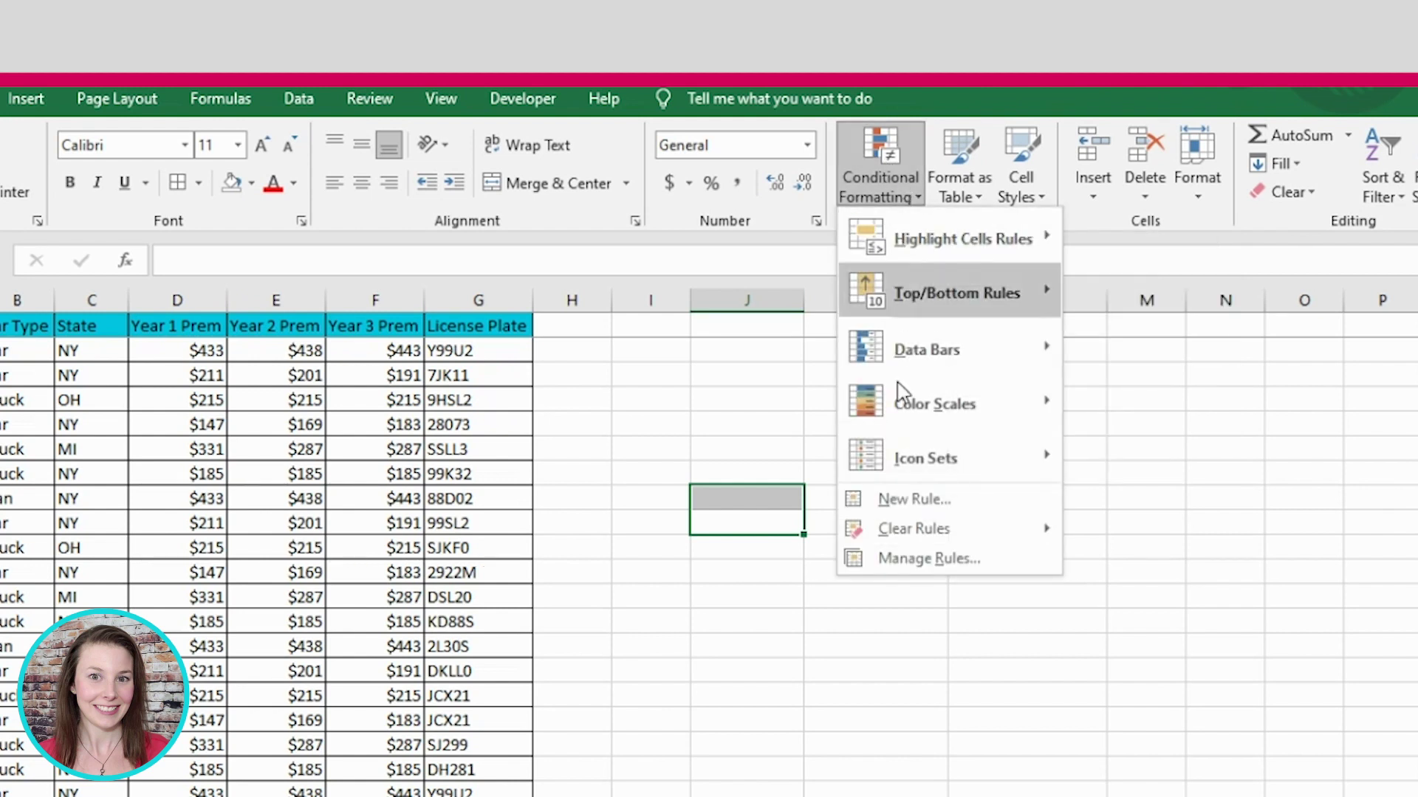
{"action": "left_click", "coordinate": [908, 501]}
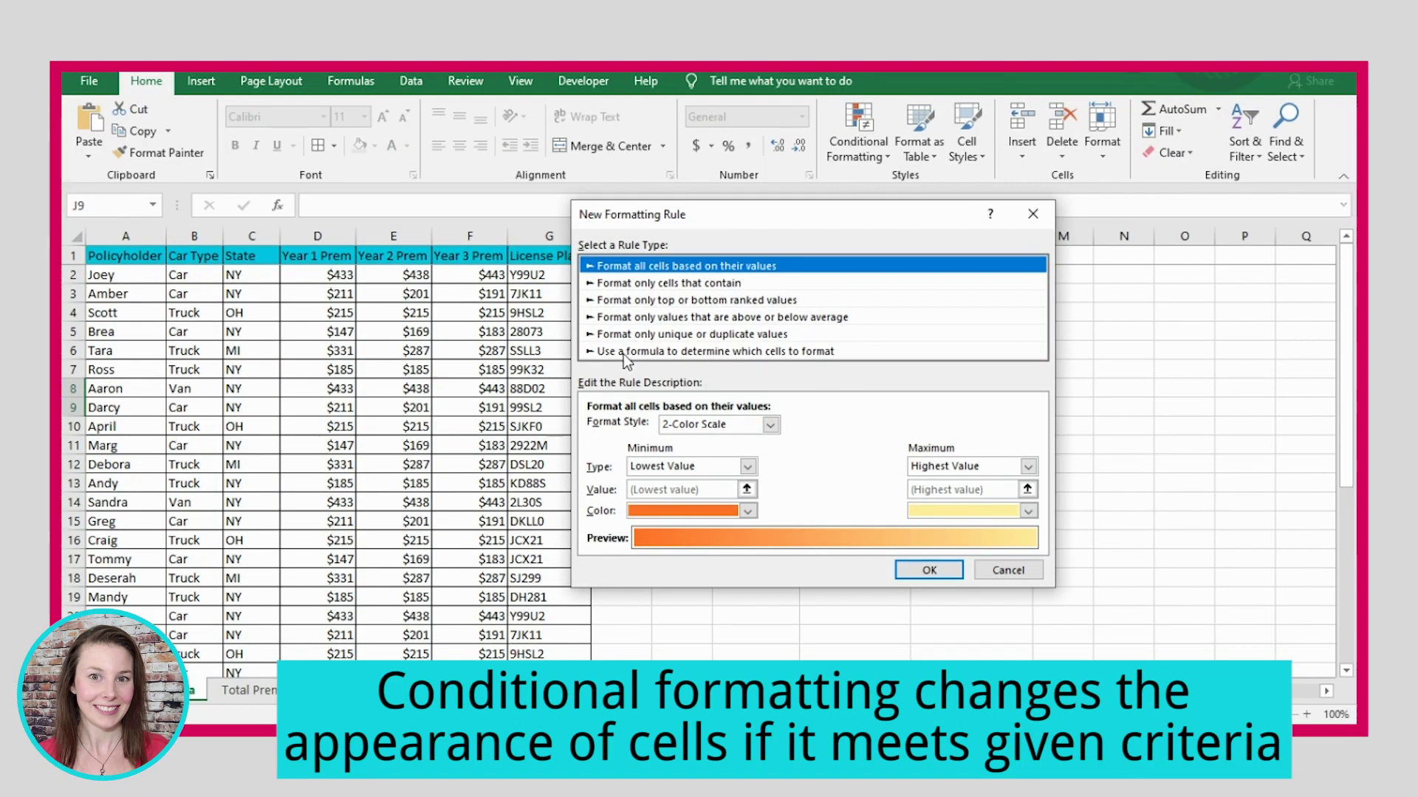
{"action": "left_click", "coordinate": [756, 352]}
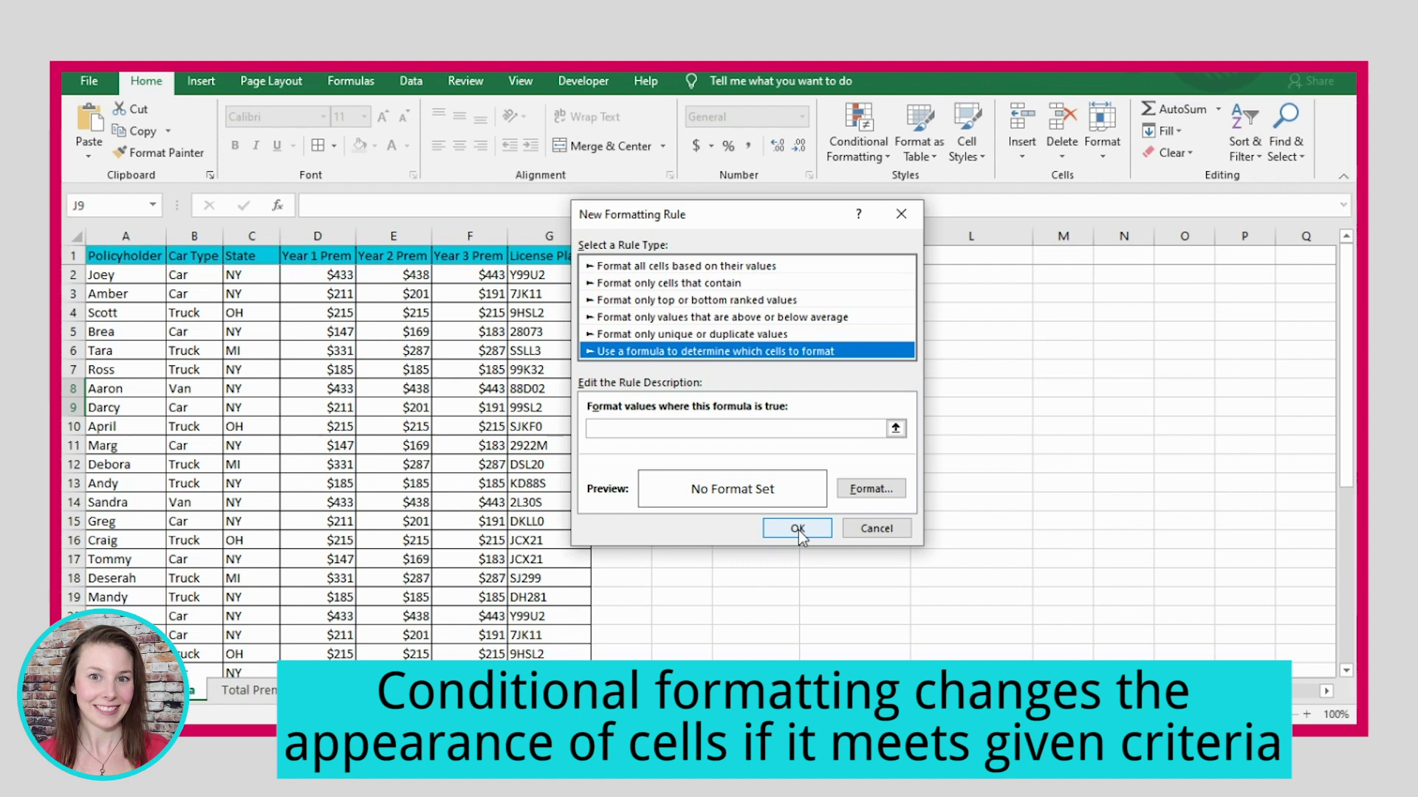
{"action": "left_click", "coordinate": [864, 428]}
{"action": "type", "text": "="}
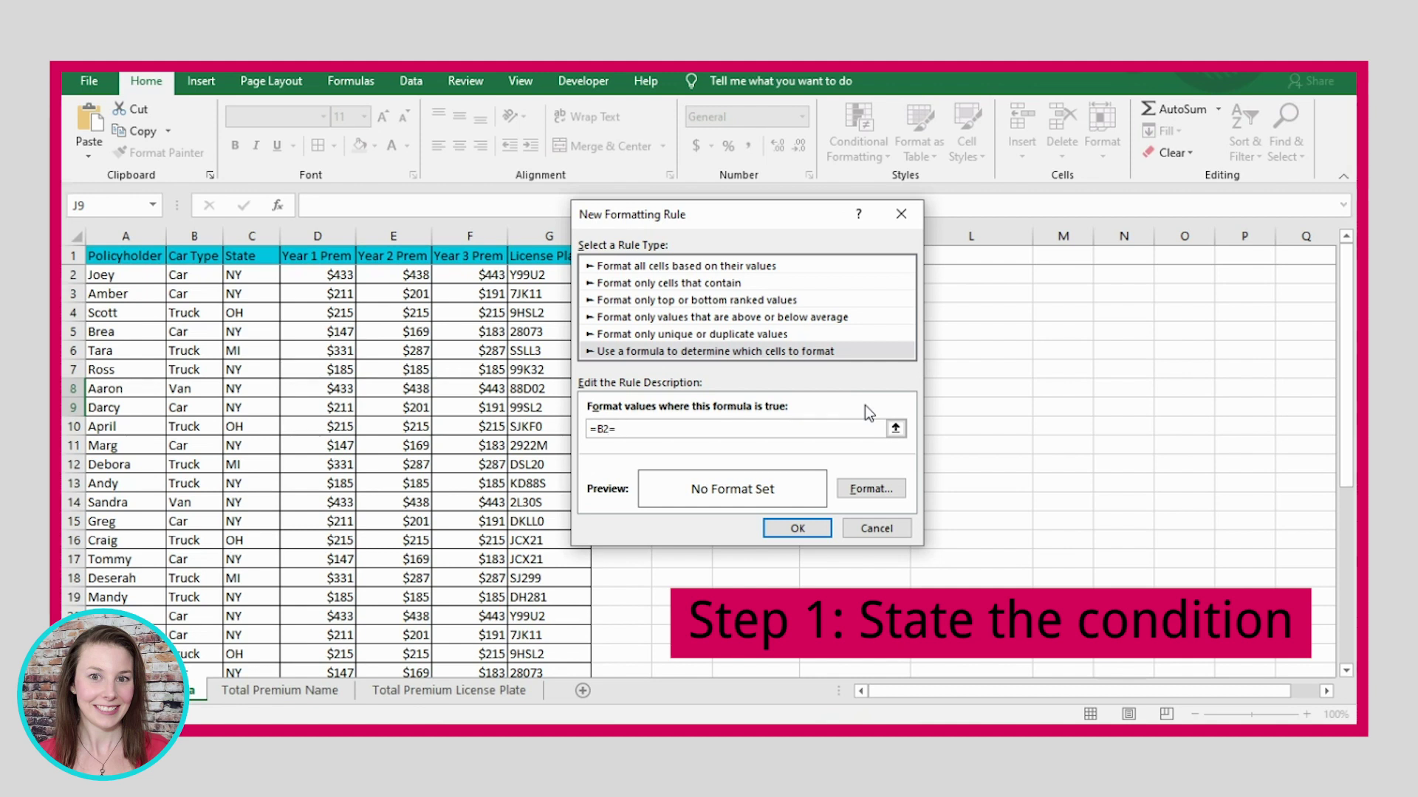
{"action": "key", "text": "BackSpace"}
{"action": "key", "text": "BackSpace"}
{"action": "type", "text": "a"}
Step: Give the rule a purple fill and bold font
{"action": "left_click", "coordinate": [853, 490]}
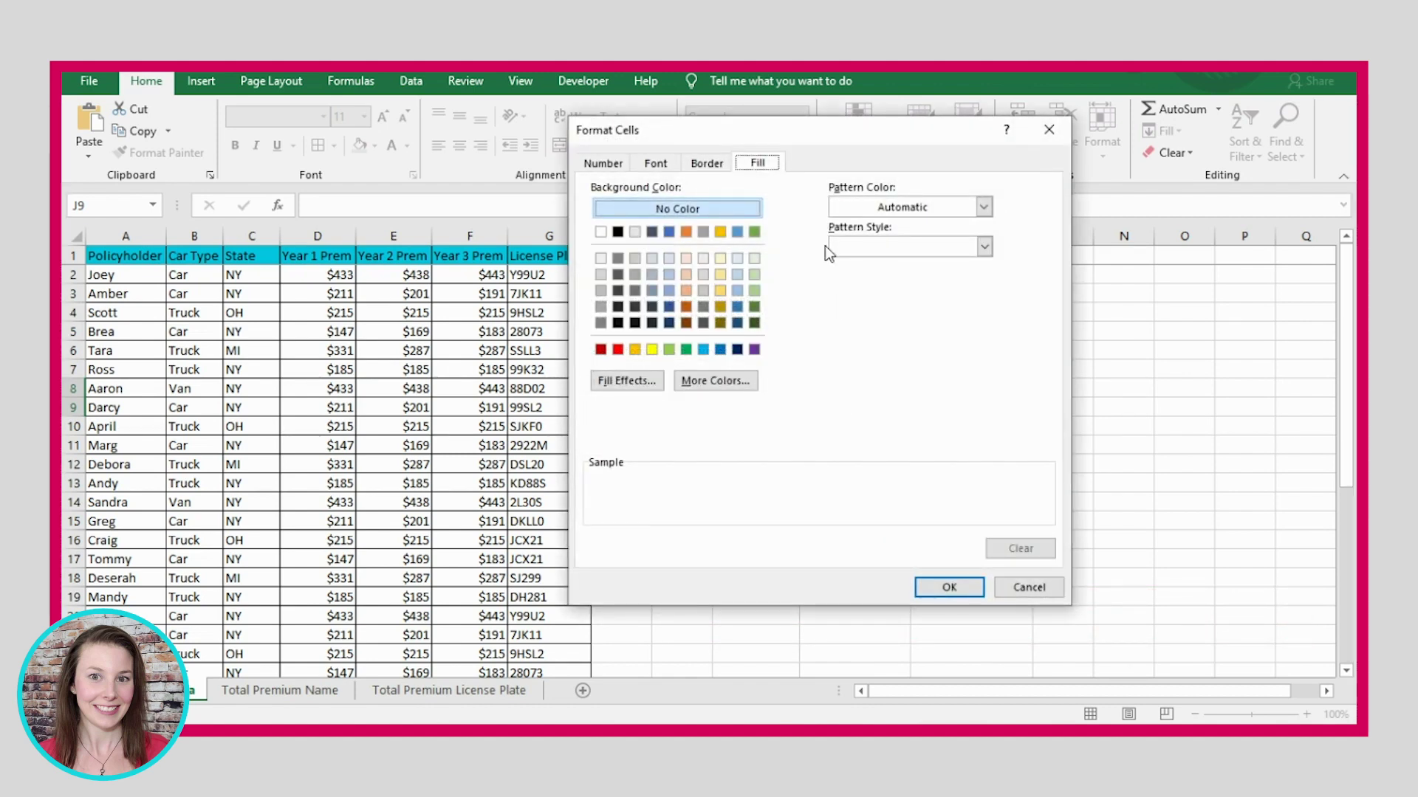
{"action": "left_click", "coordinate": [753, 350]}
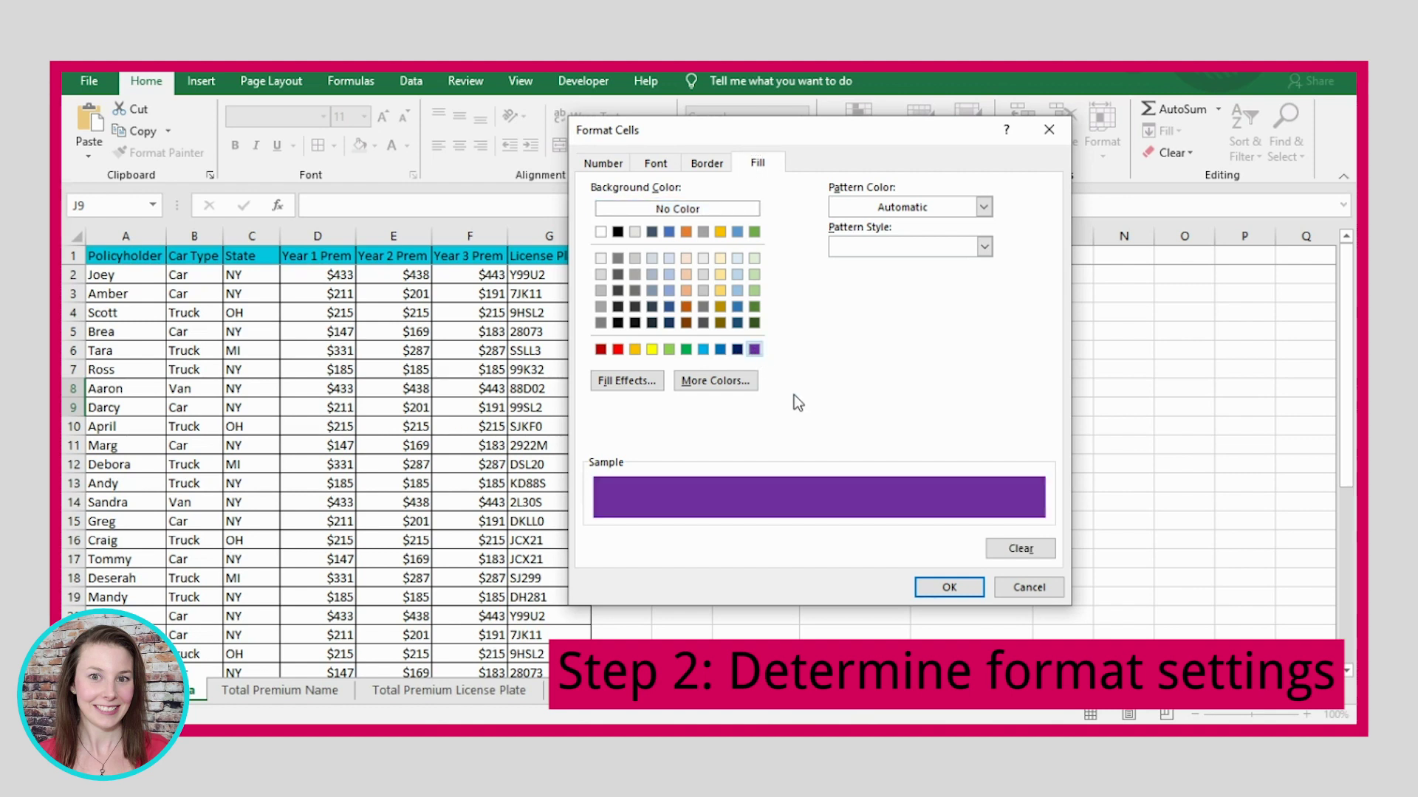
{"action": "left_click", "coordinate": [708, 164]}
{"action": "left_click", "coordinate": [655, 164]}
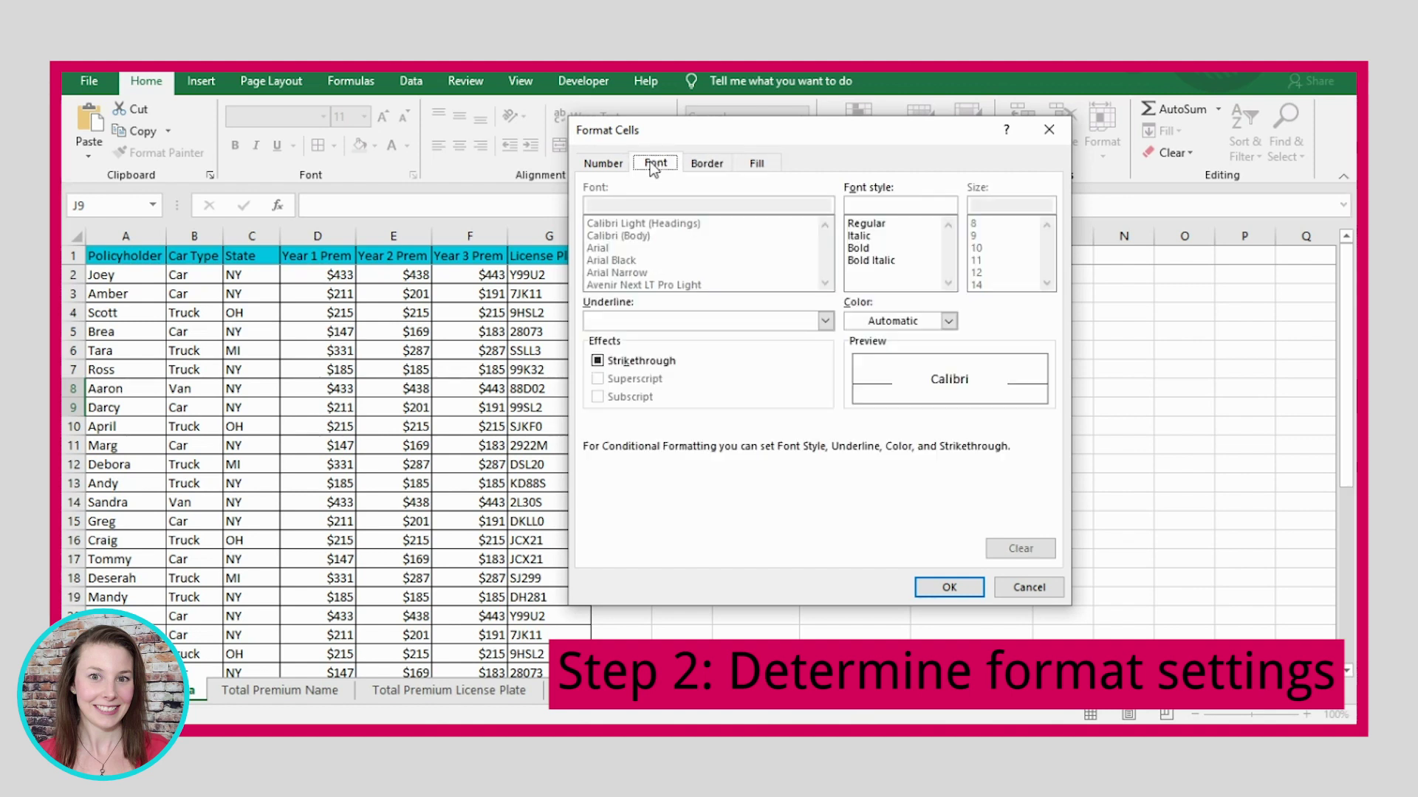
{"action": "left_click", "coordinate": [858, 247]}
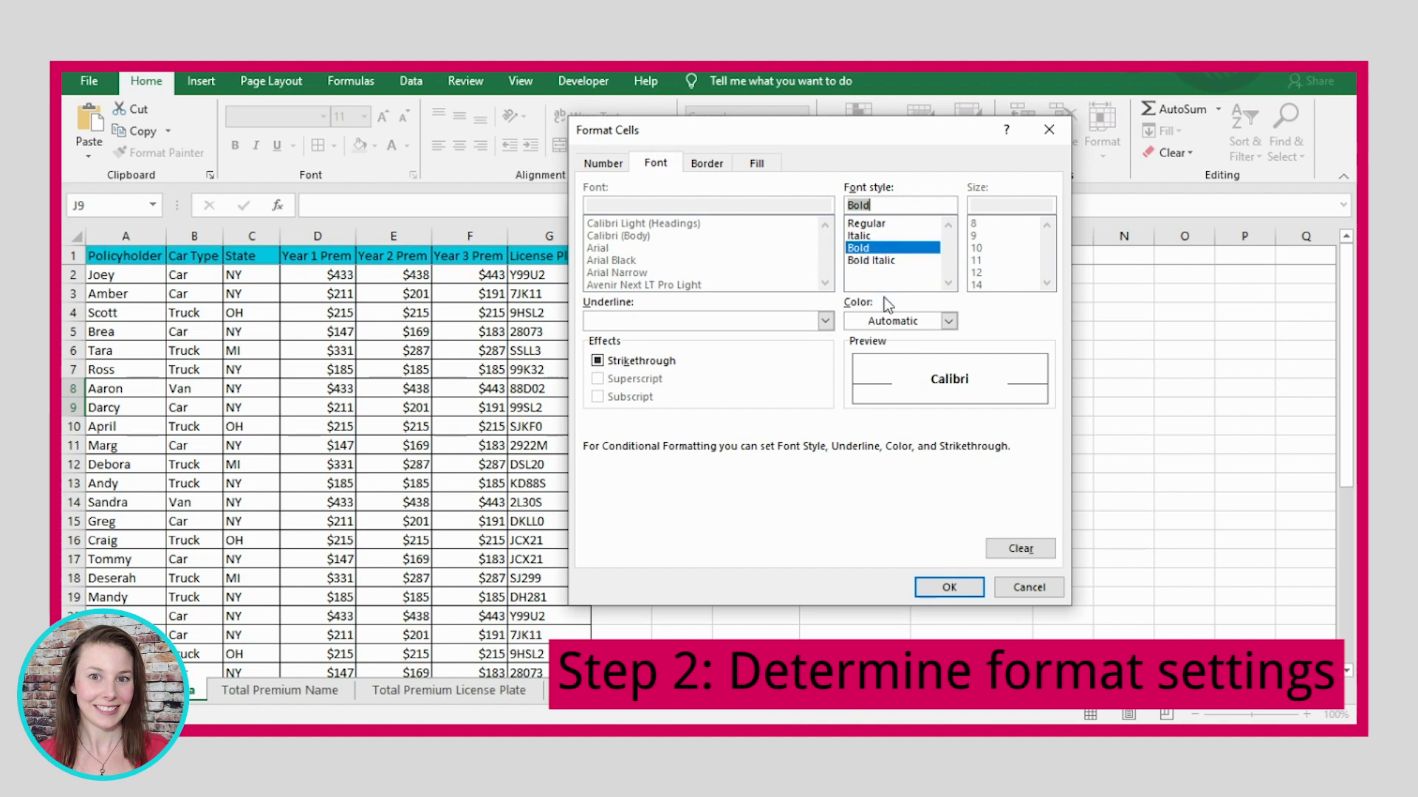
{"action": "left_click", "coordinate": [949, 587]}
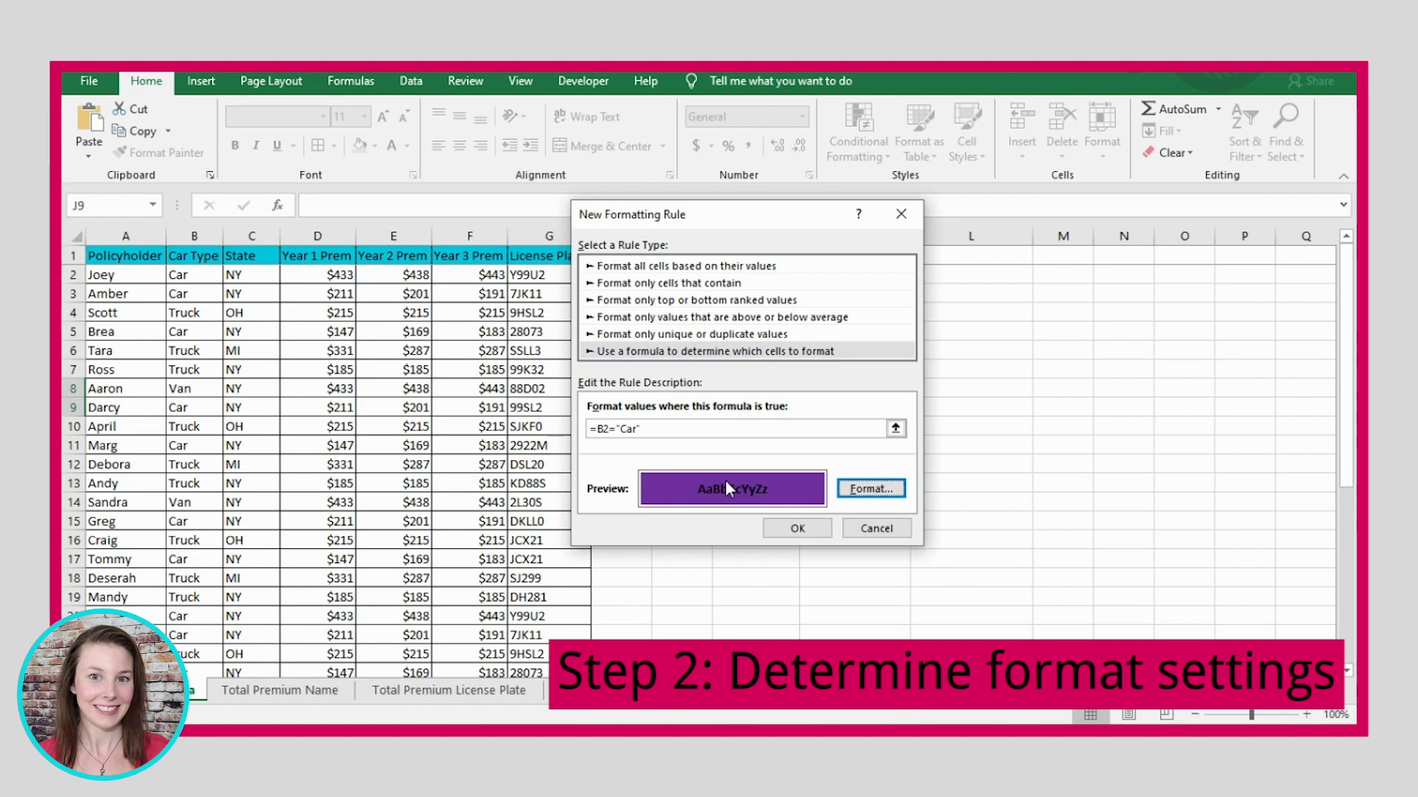
{"action": "left_click", "coordinate": [793, 528]}
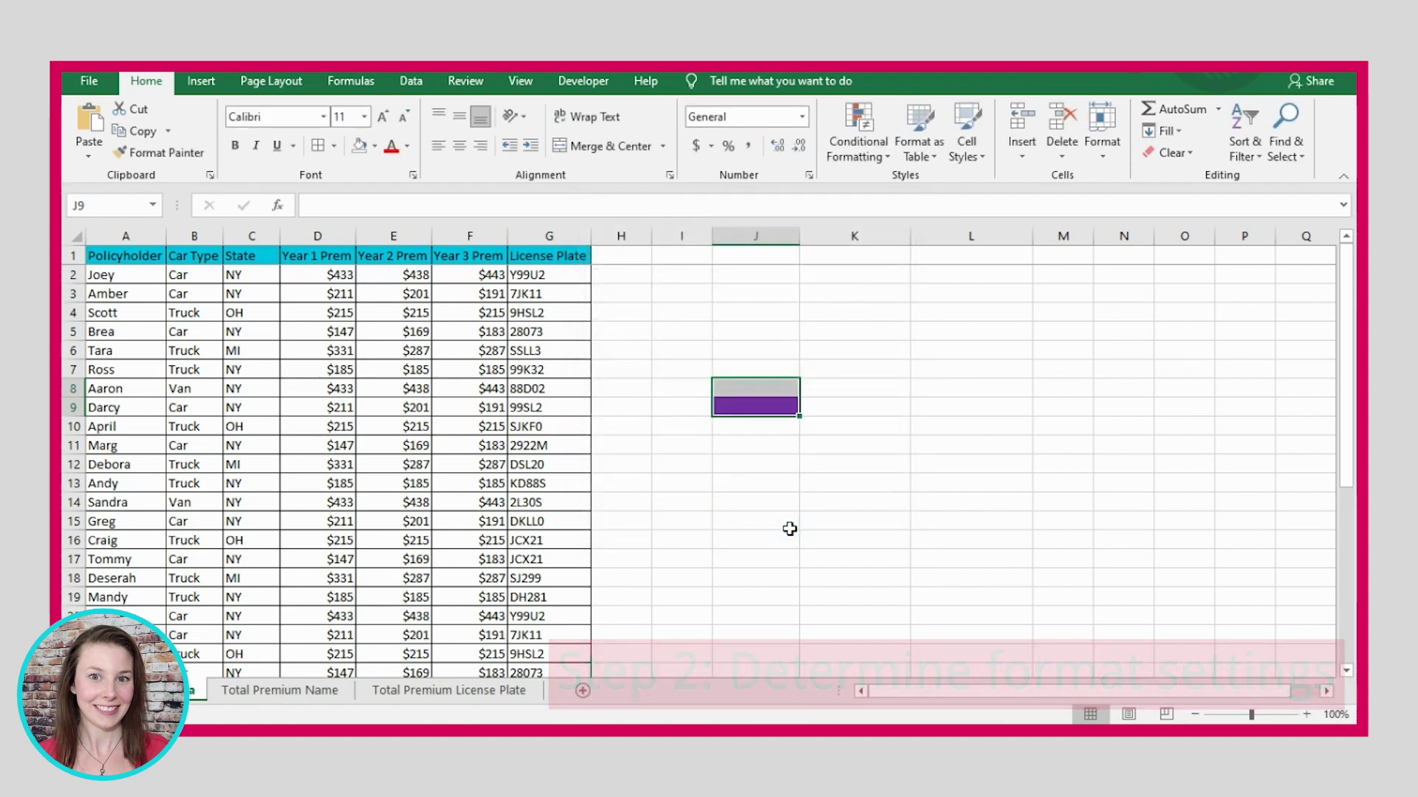
{"action": "left_click", "coordinate": [190, 274]}
{"action": "left_click", "coordinate": [768, 411]}
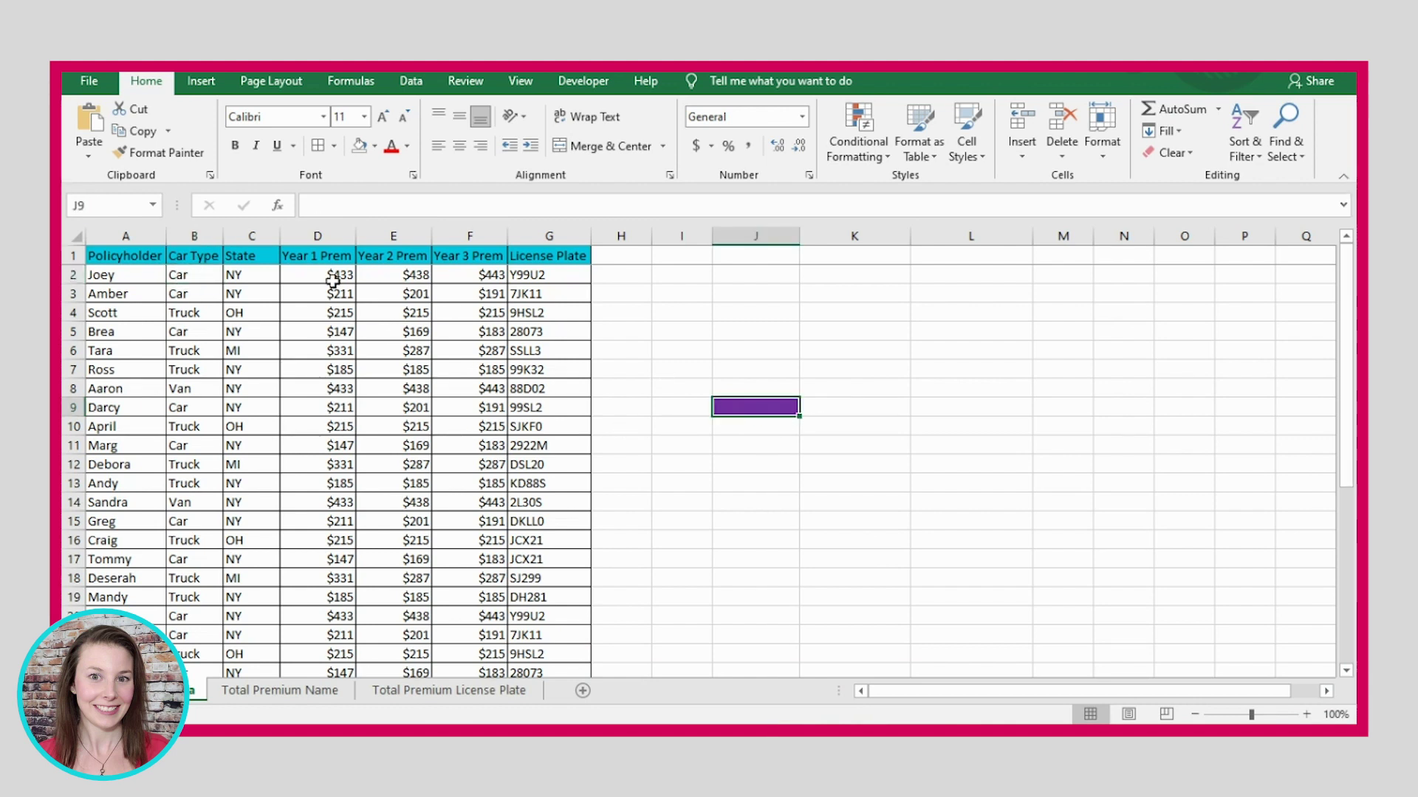
{"action": "left_click", "coordinate": [191, 274]}
{"action": "type", "text": "TRUCK"}
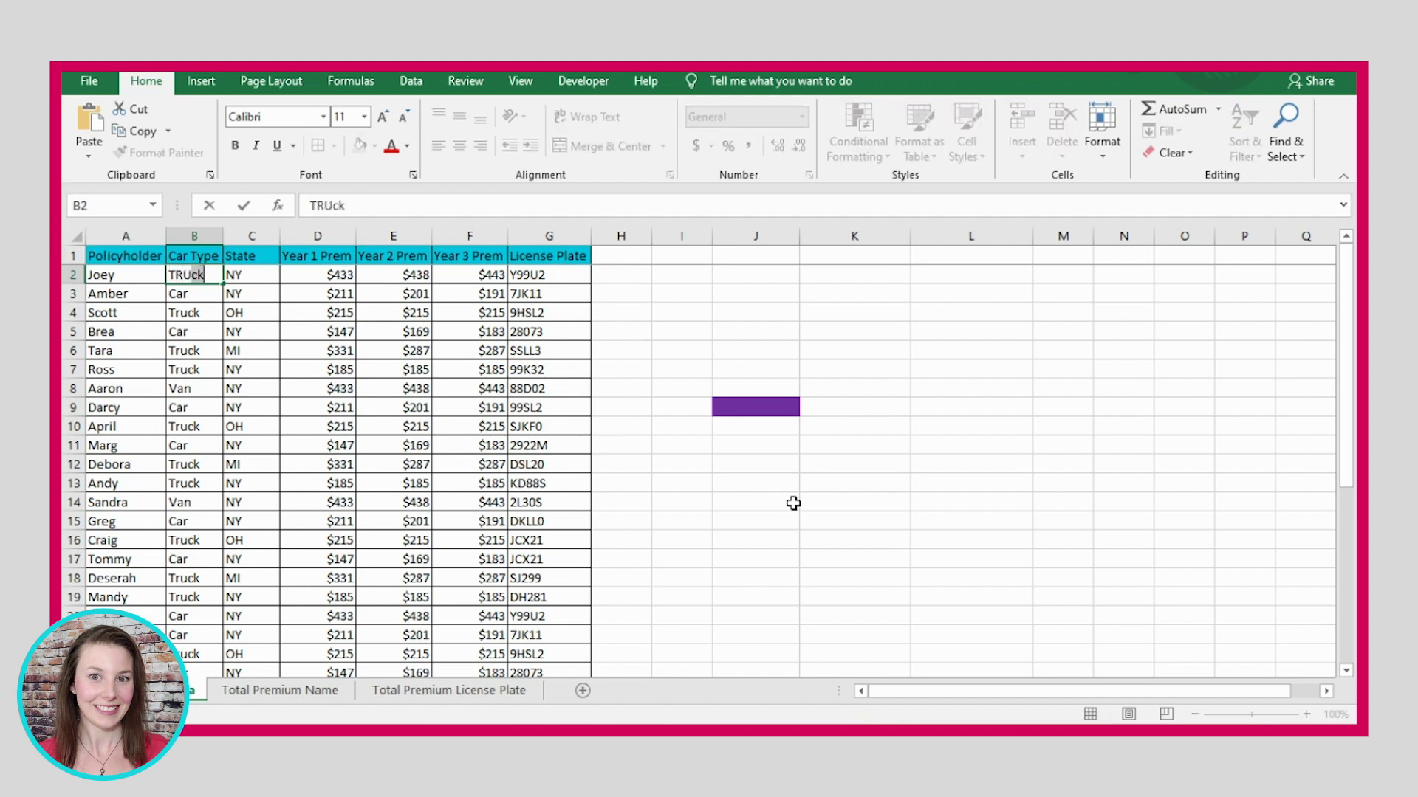
{"action": "key", "text": "Return"}
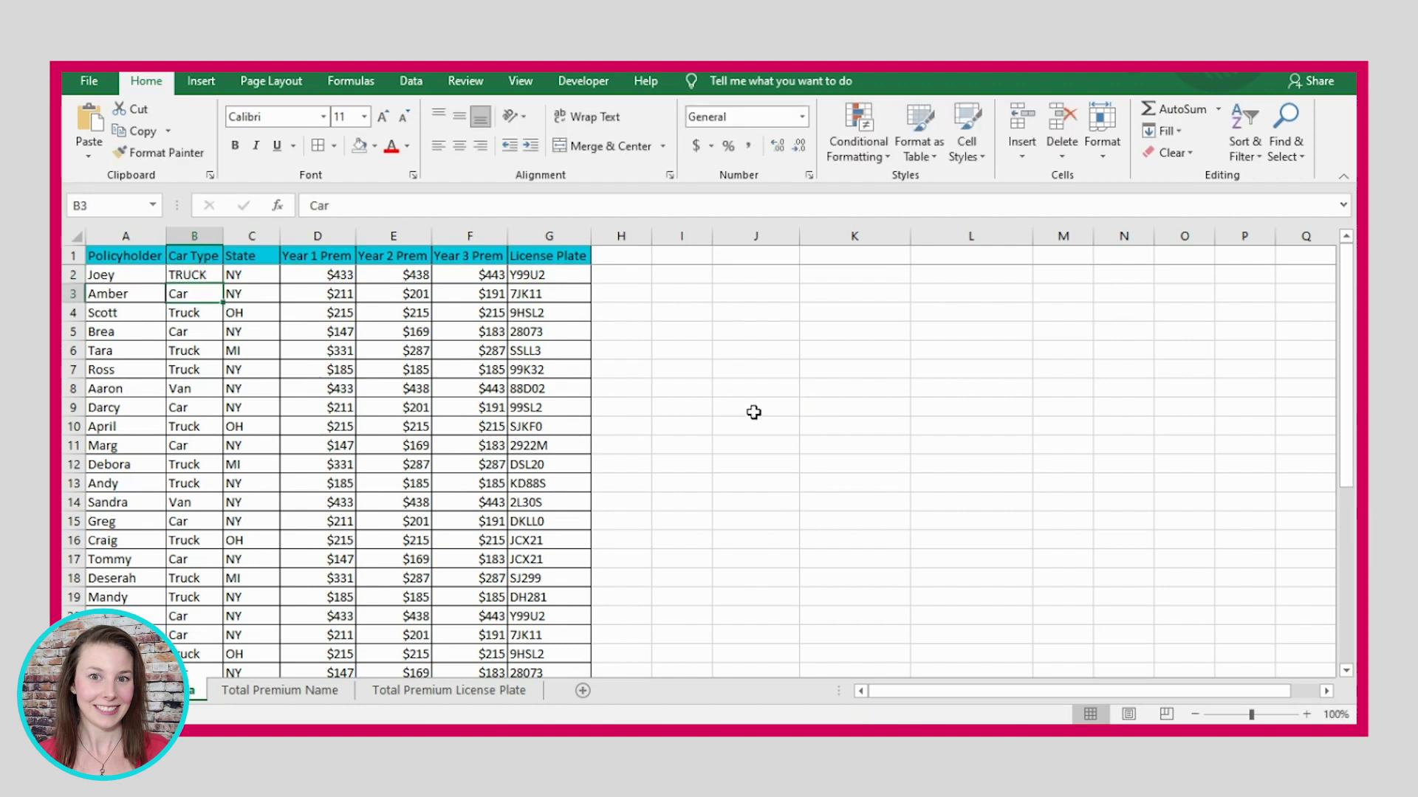
{"action": "left_click", "coordinate": [190, 275]}
{"action": "type", "text": "Car"}
{"action": "key", "text": "Return"}
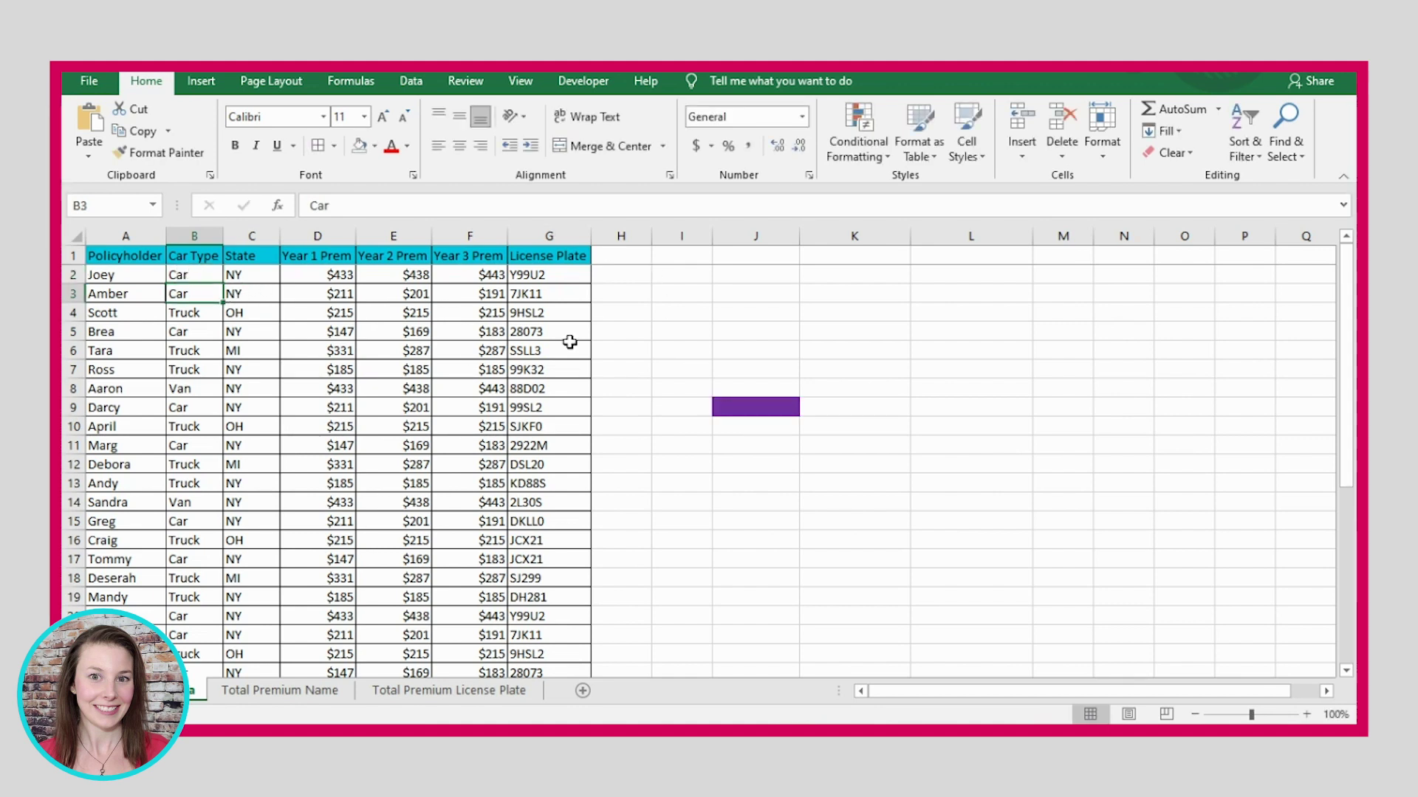
{"action": "left_click", "coordinate": [686, 291]}
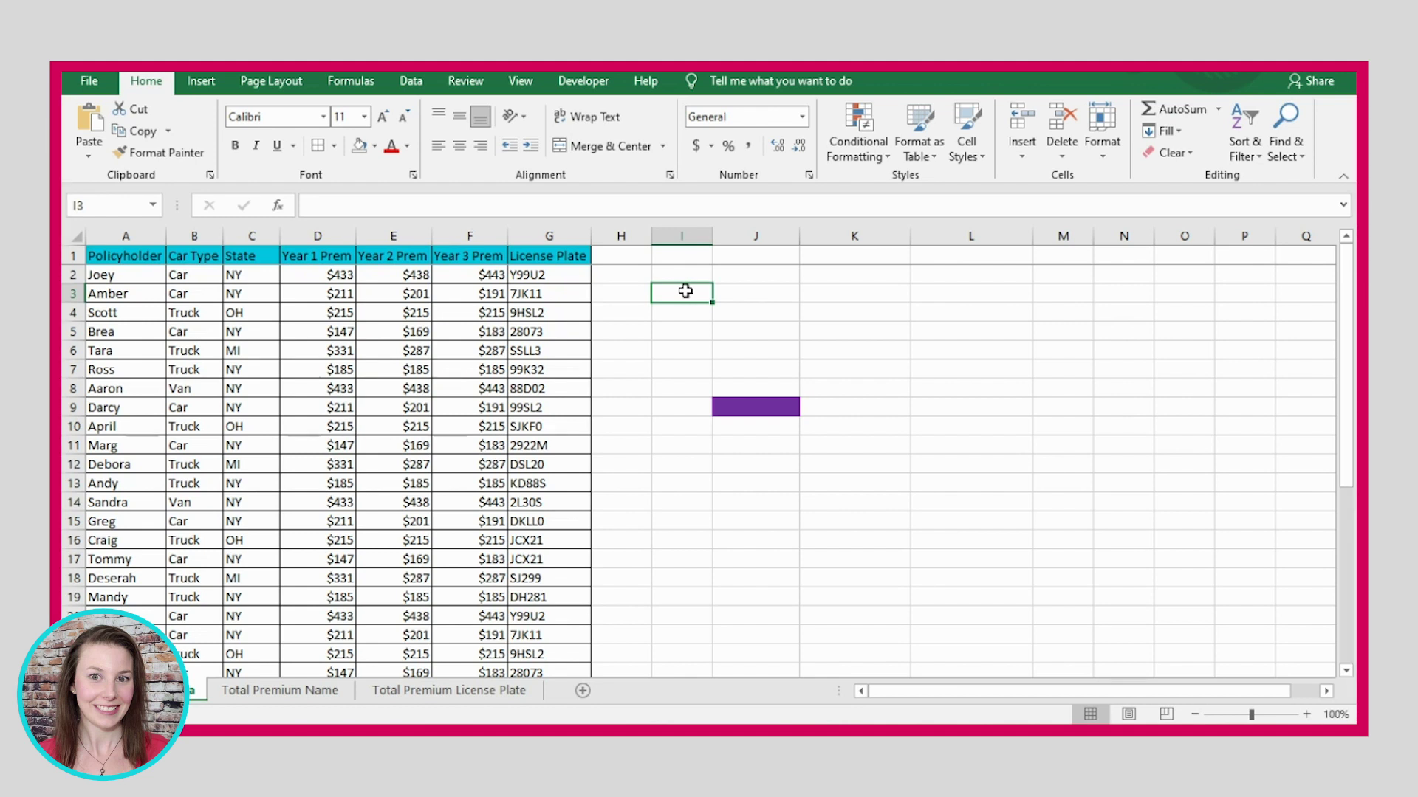
Step: Enter the text Error in cell I3
{"action": "type", "text": "Error"}
{"action": "key", "text": "Return"}
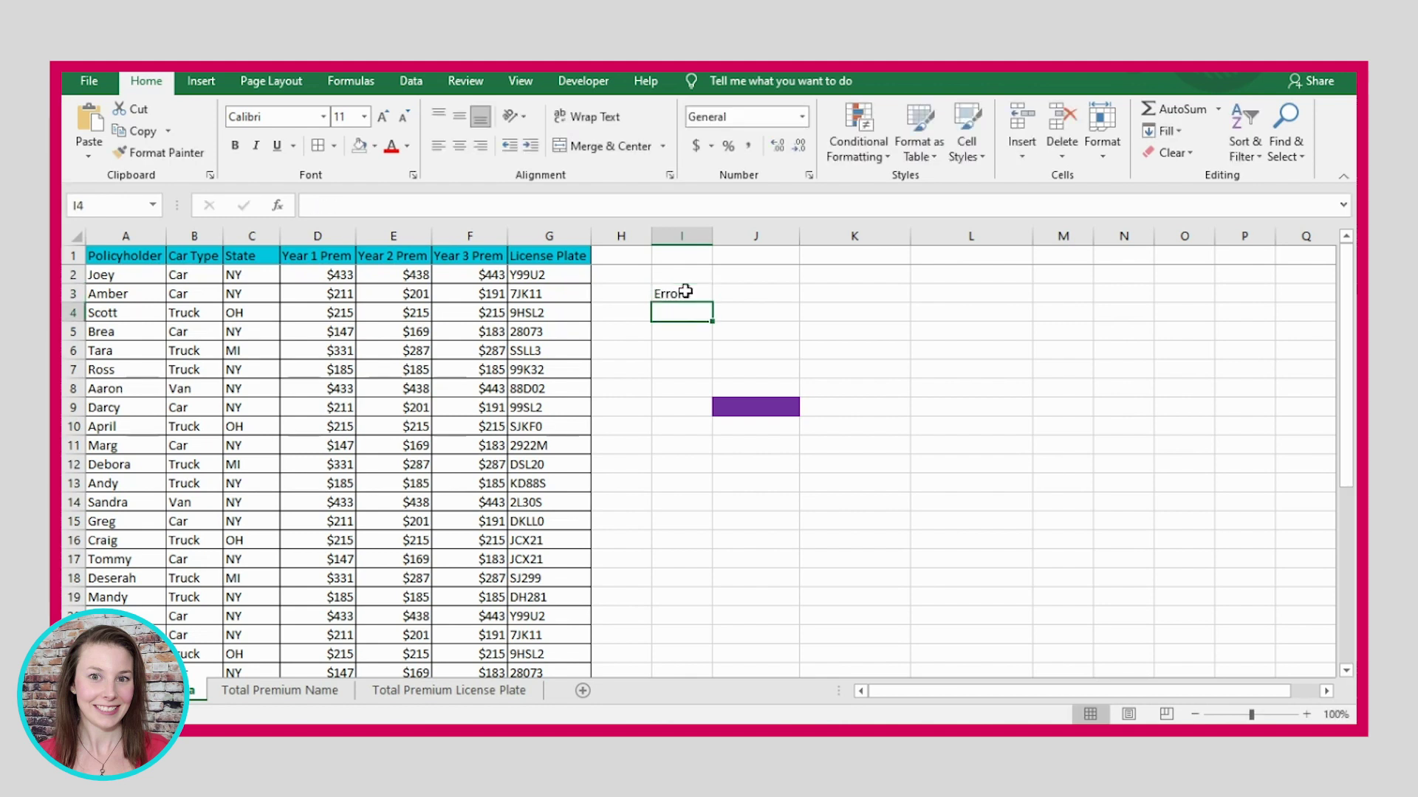
{"action": "left_click", "coordinate": [686, 291]}
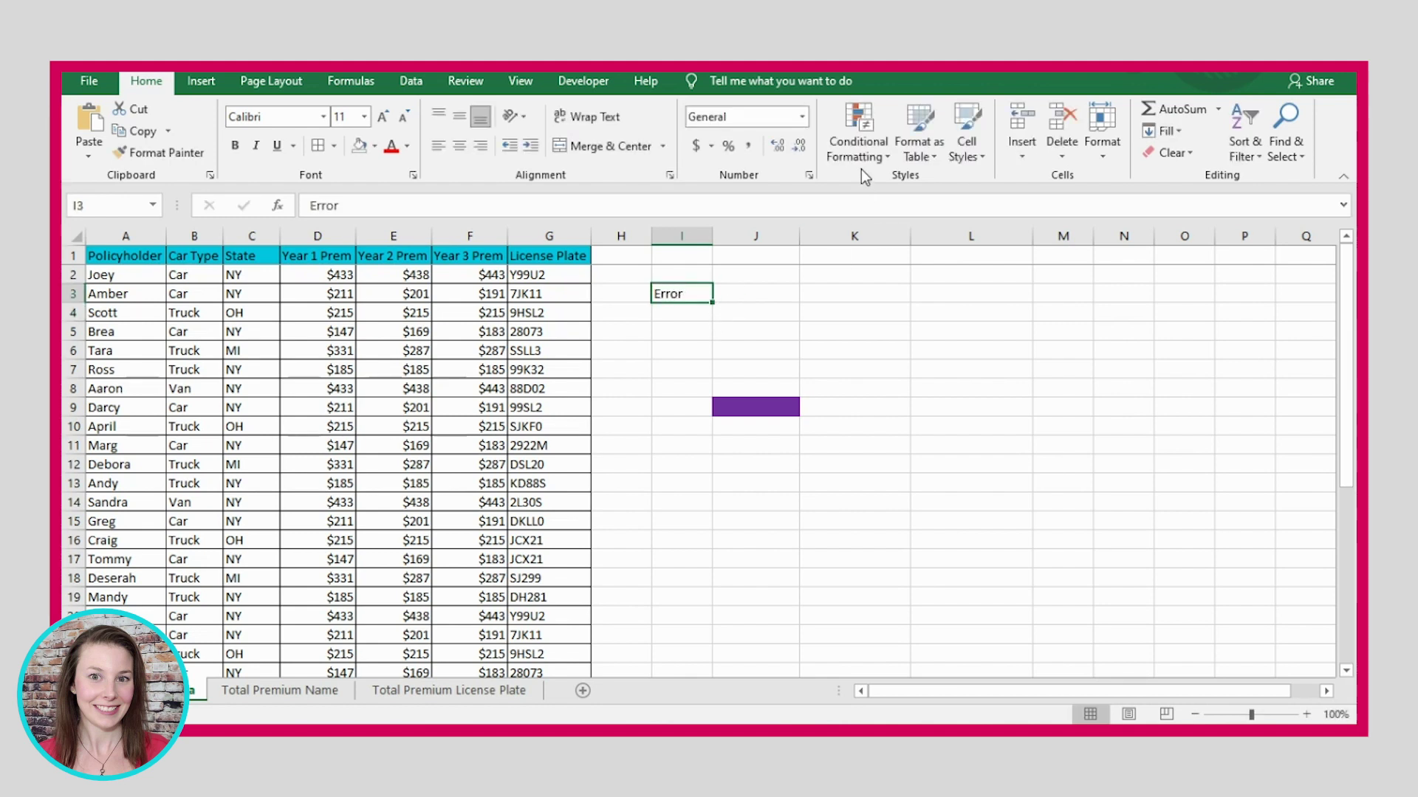
Step: Create a conditional formatting rule =i3="Error" with a red fill
{"action": "left_click", "coordinate": [867, 148]}
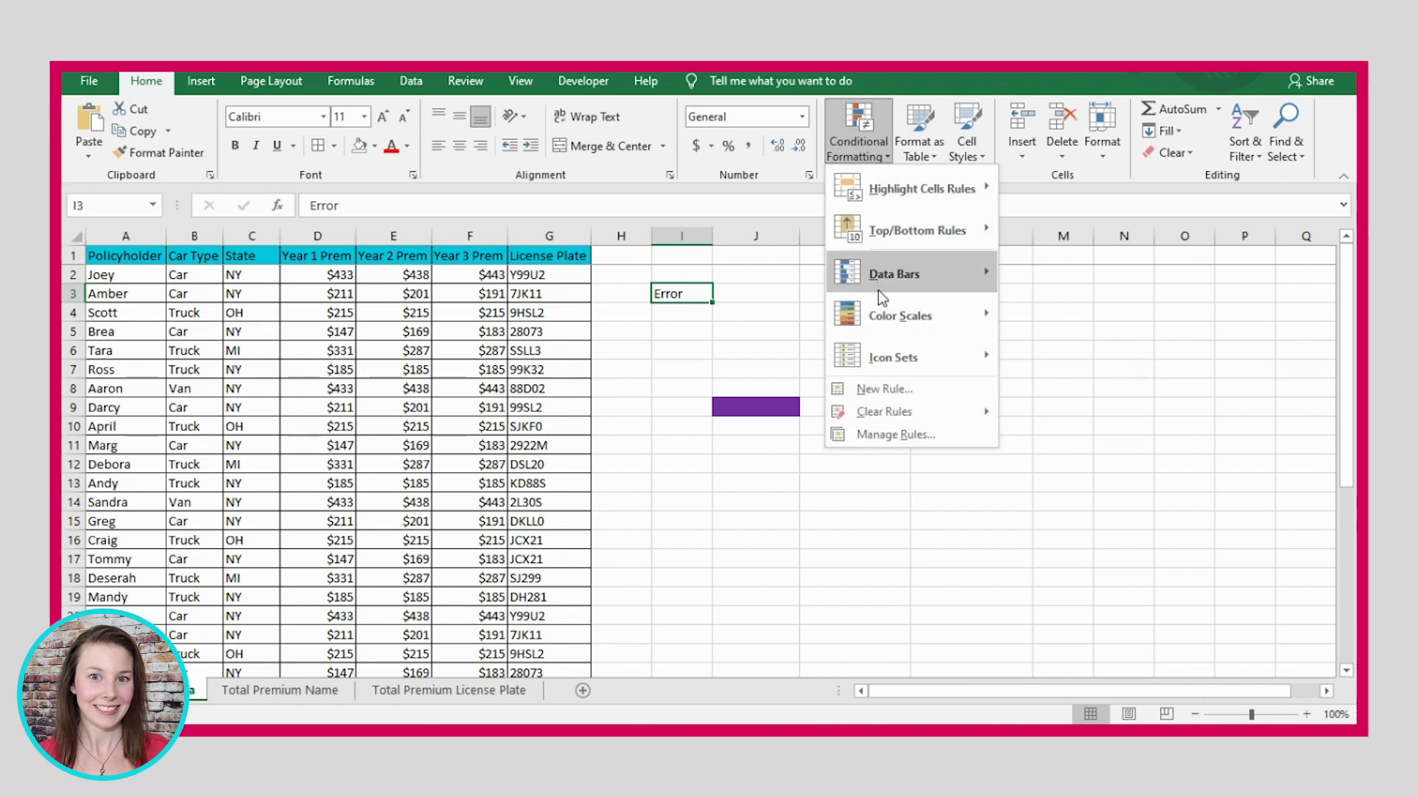
{"action": "left_click", "coordinate": [880, 388]}
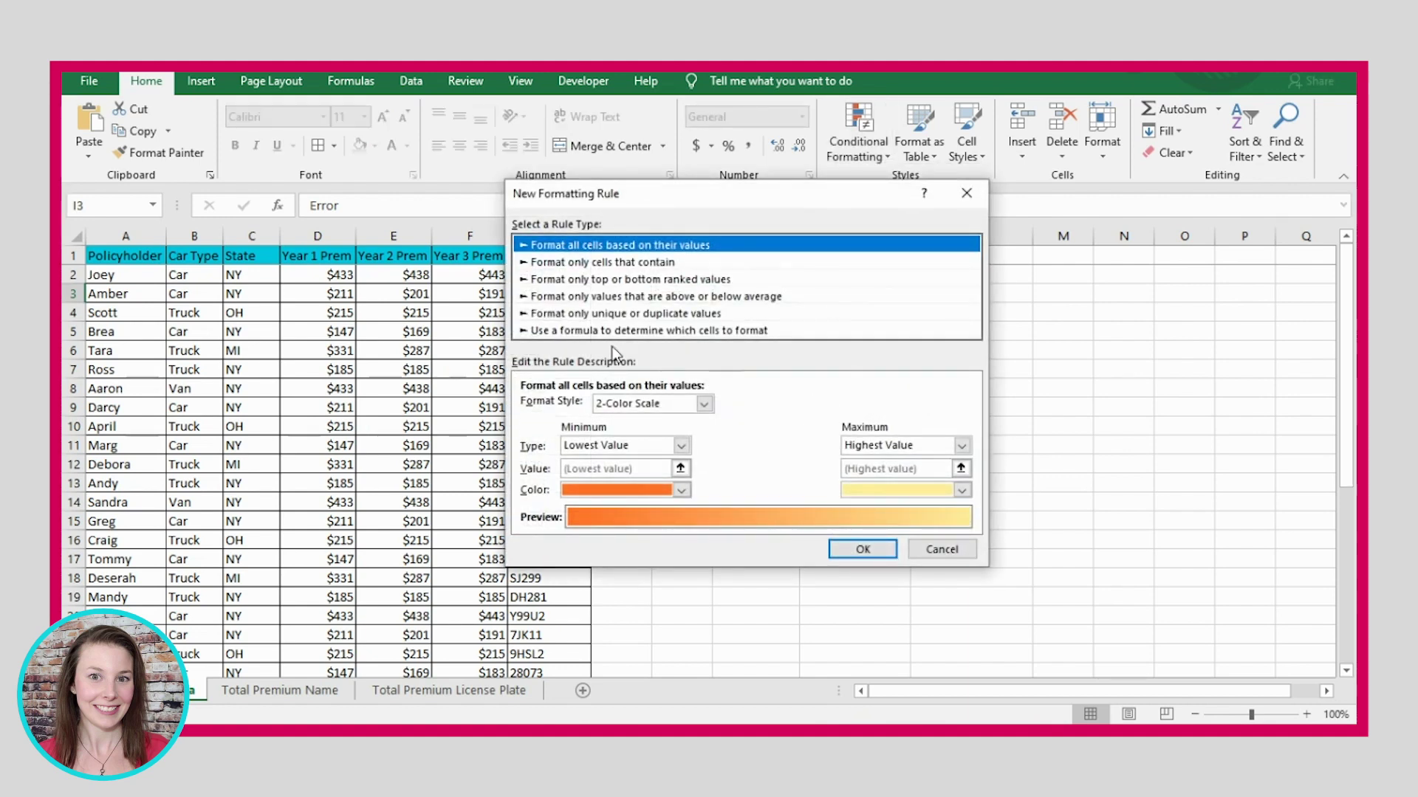
{"action": "left_click", "coordinate": [547, 331]}
{"action": "left_click", "coordinate": [554, 408]}
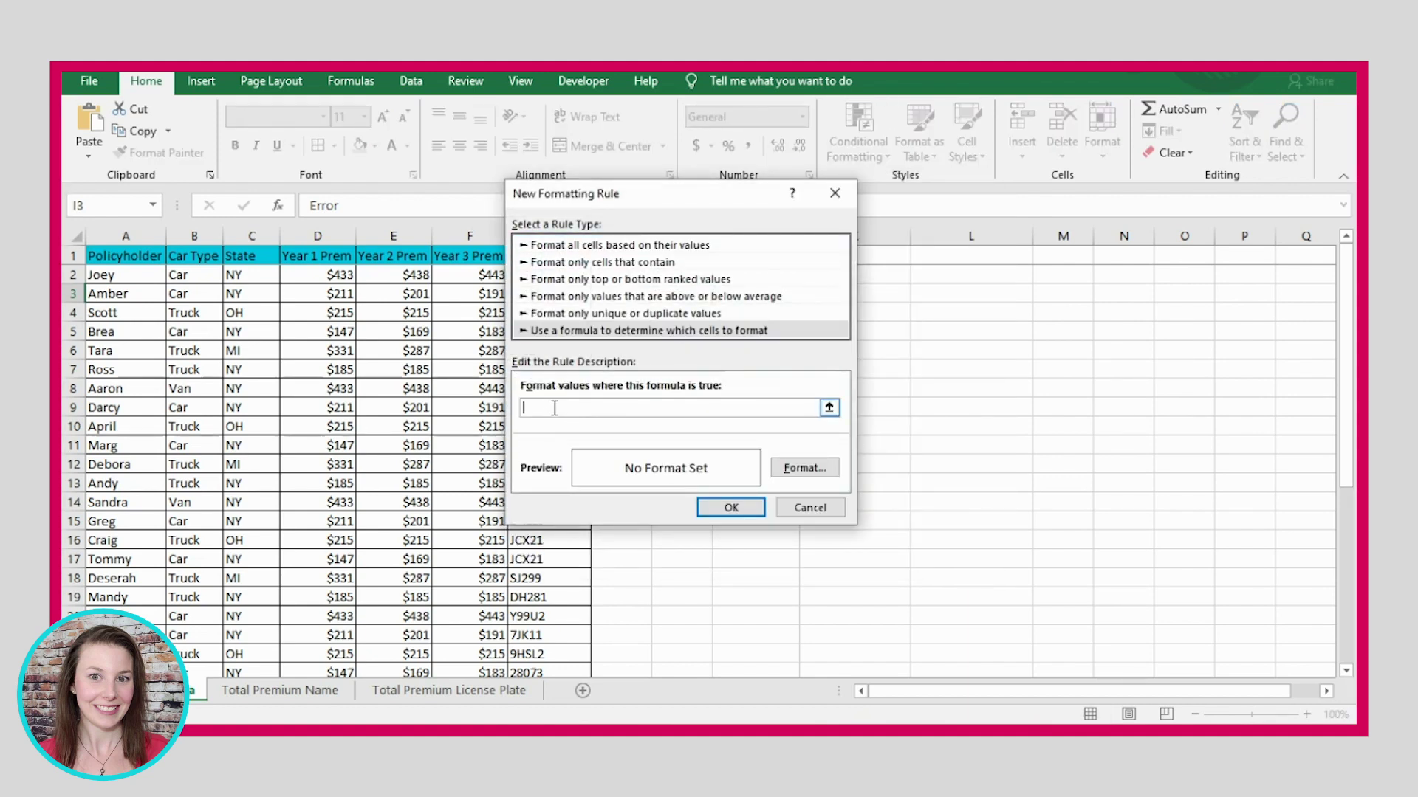
{"action": "left_click_drag", "start_coordinate": [631, 192], "coordinate": [945, 213]}
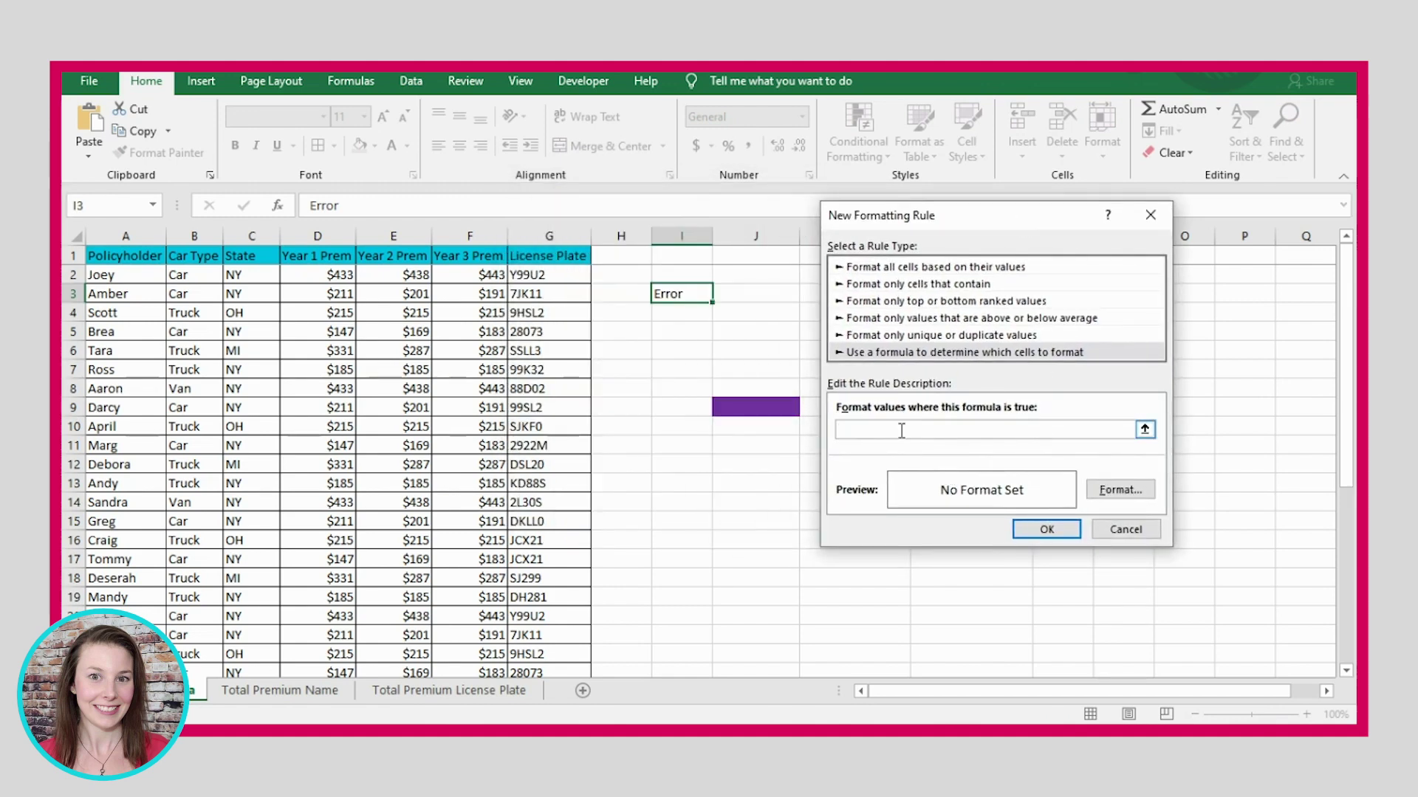
{"action": "type", "text": "=i3=\"Error\""}
{"action": "left_click", "coordinate": [1095, 492]}
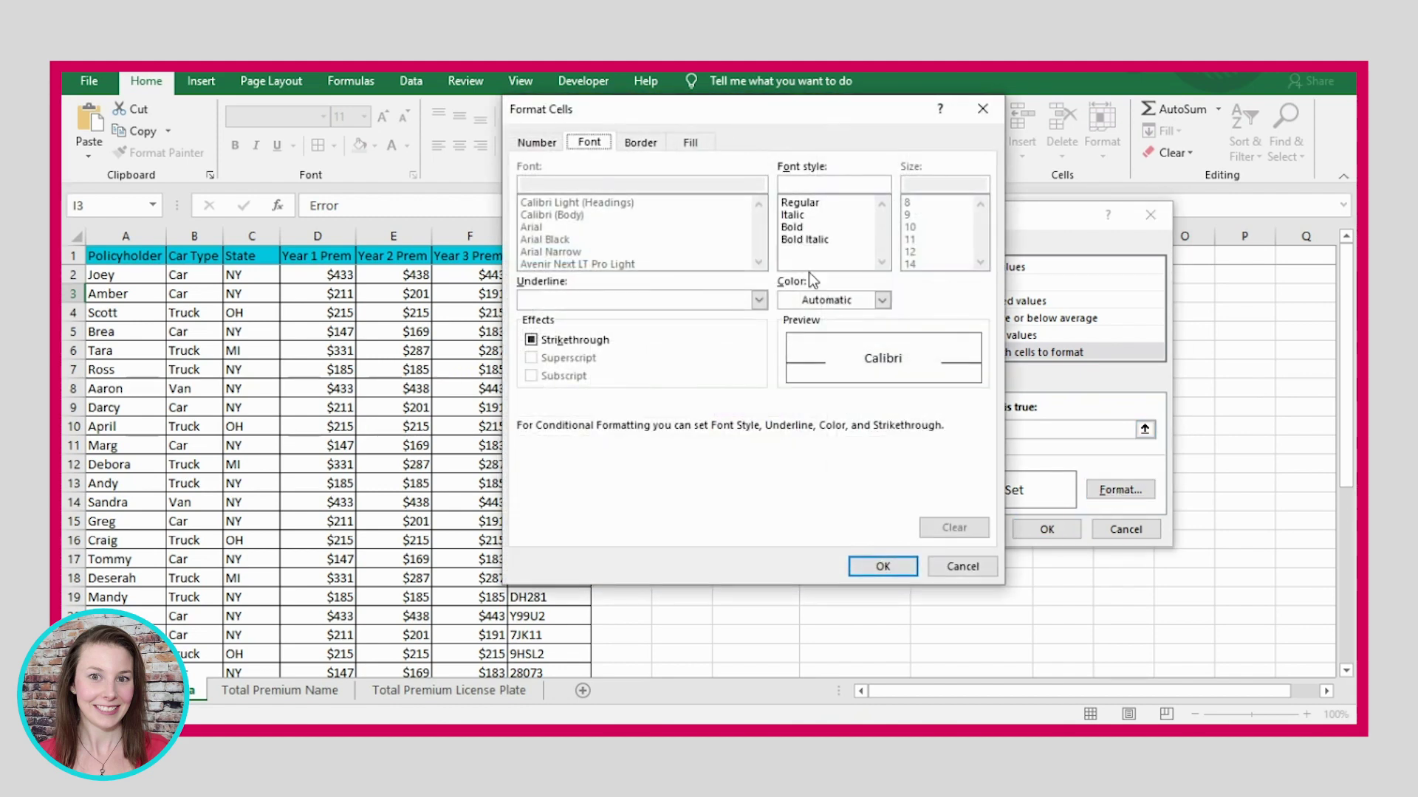
{"action": "left_click", "coordinate": [690, 143]}
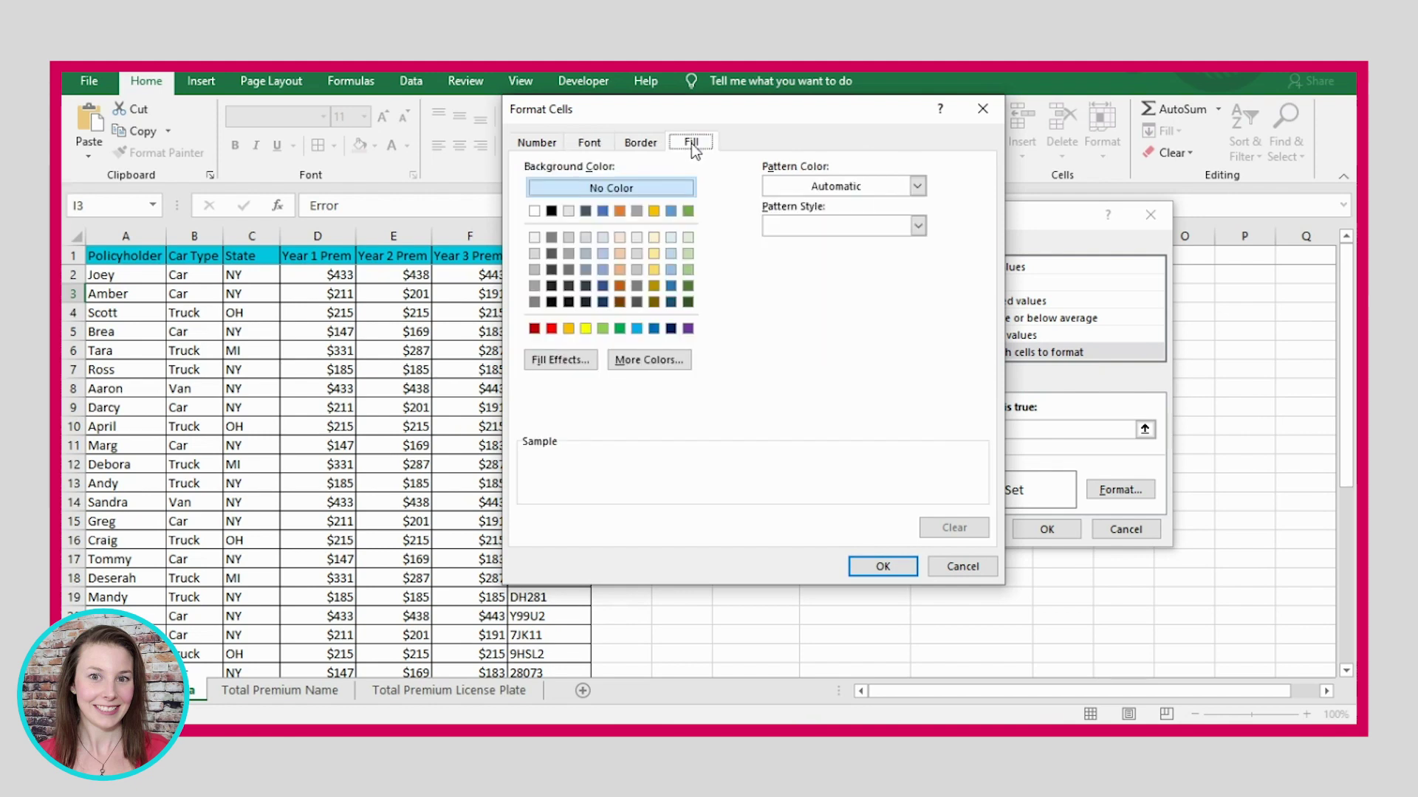
{"action": "left_click", "coordinate": [551, 328]}
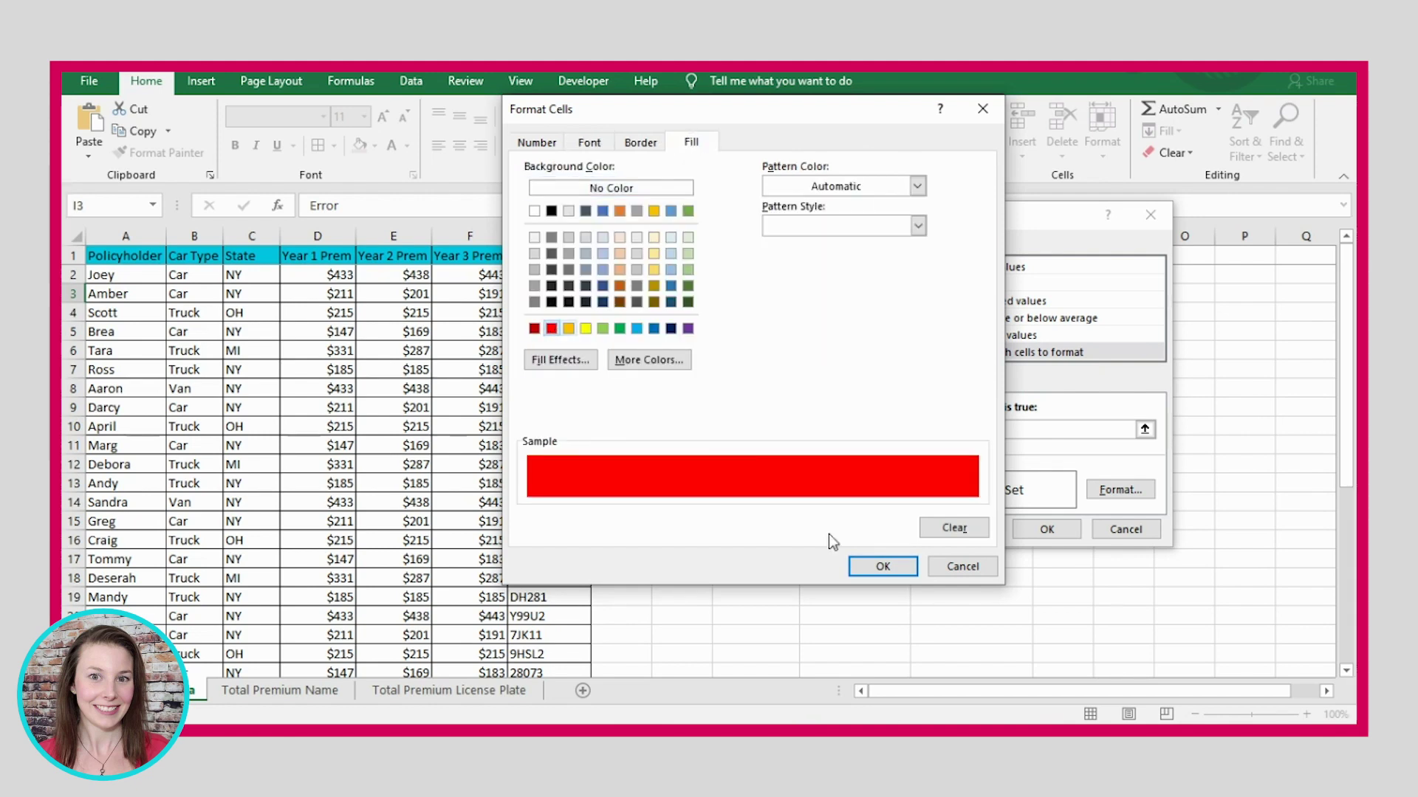
{"action": "left_click", "coordinate": [883, 567]}
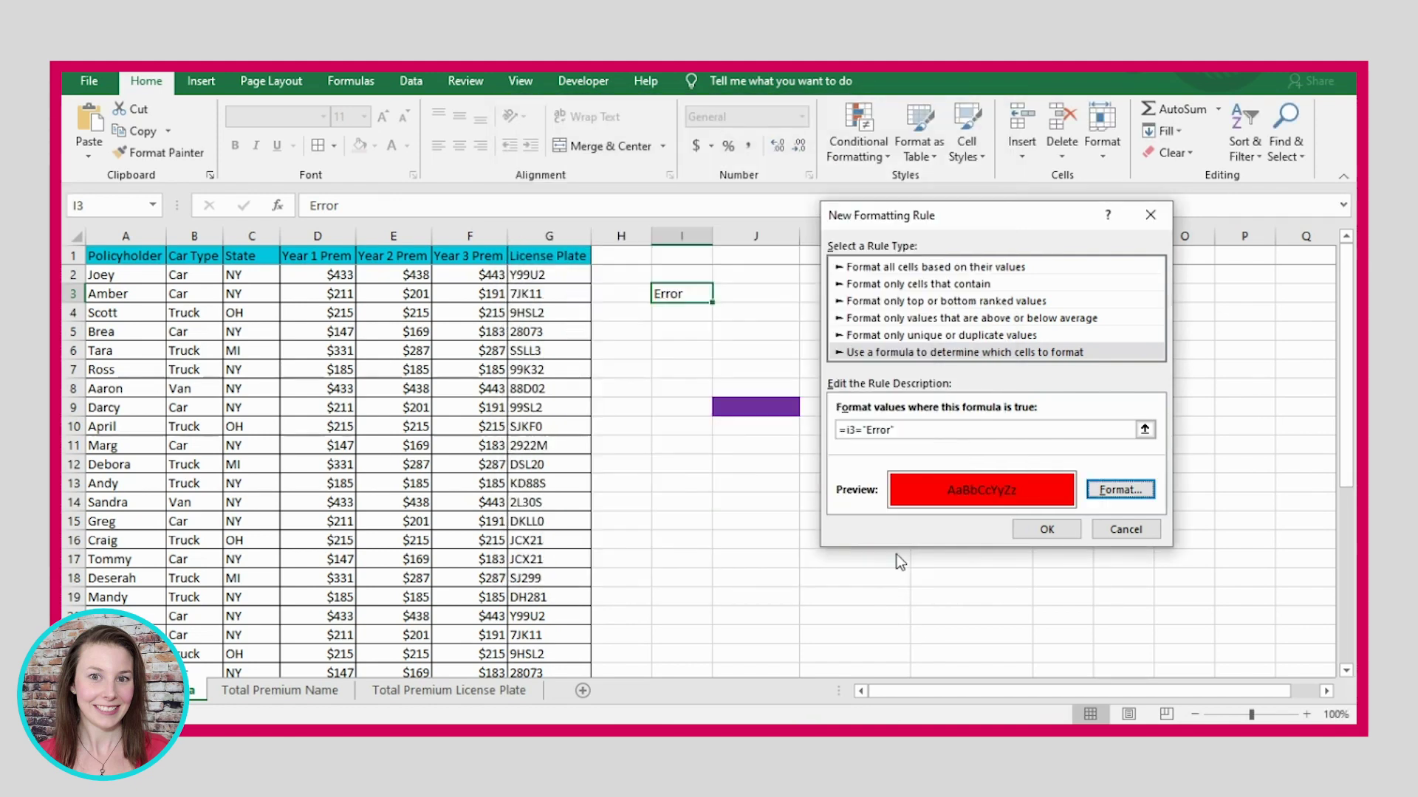
Step: Apply the rule, then change I3 to OK so its red fill disappears
{"action": "left_click", "coordinate": [1046, 530]}
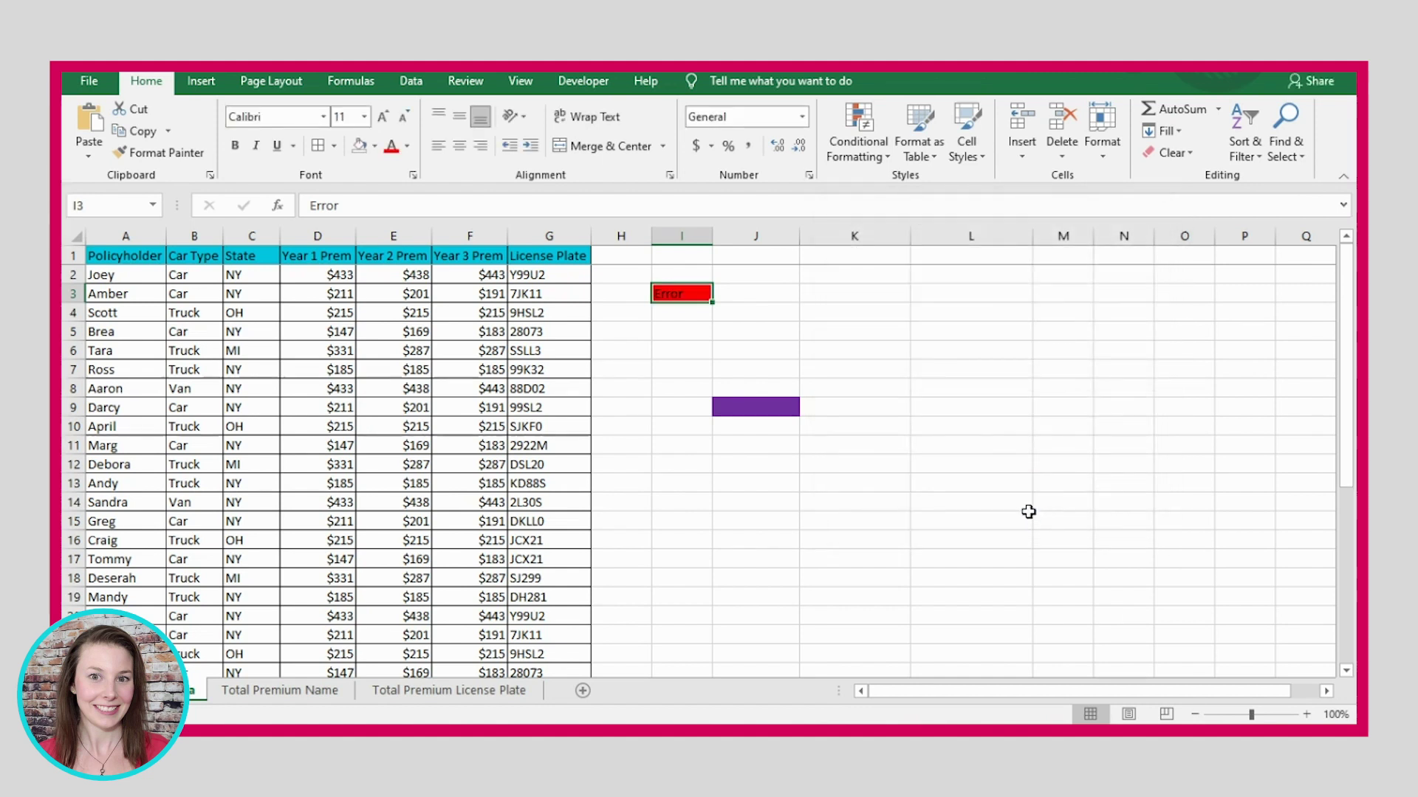
{"action": "left_click", "coordinate": [683, 316]}
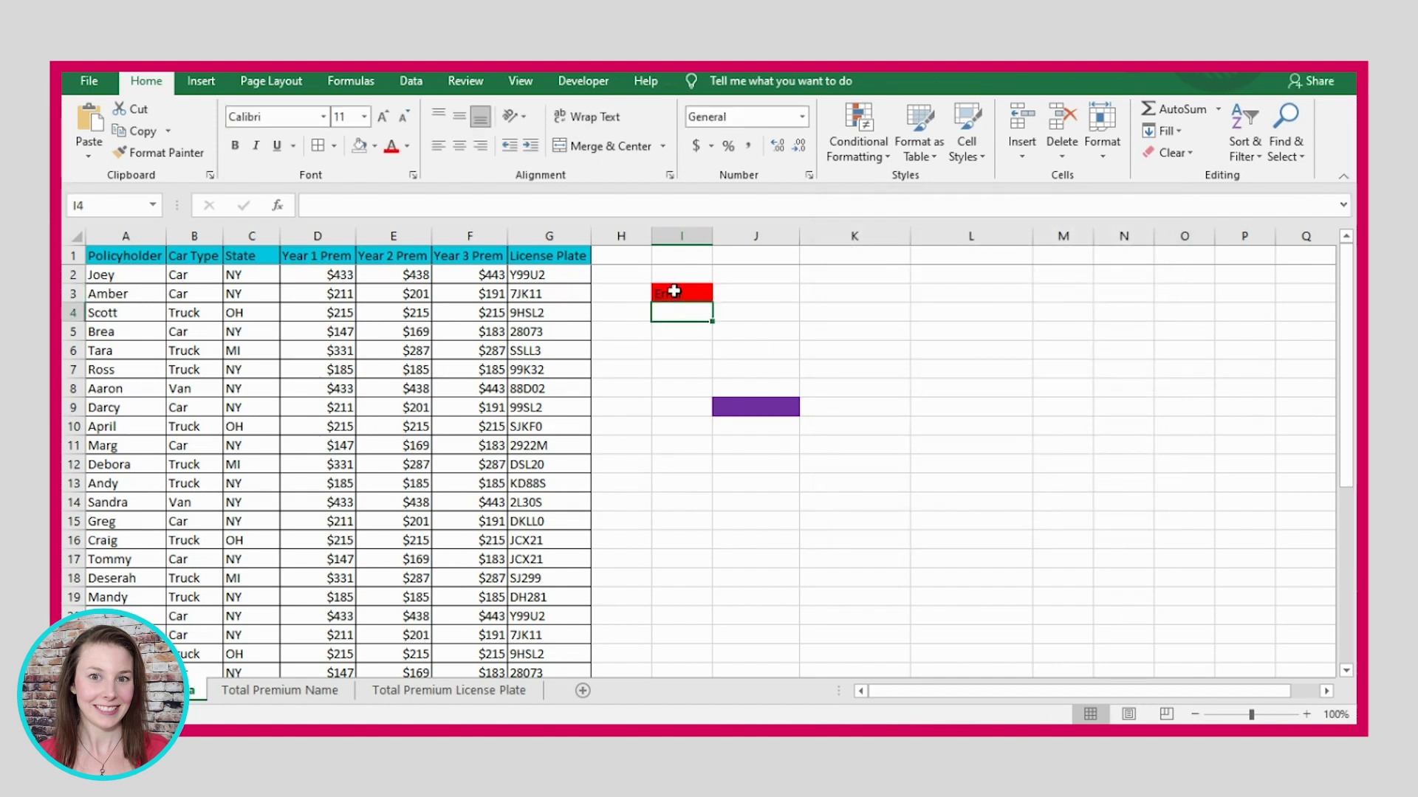
{"action": "left_click", "coordinate": [674, 295]}
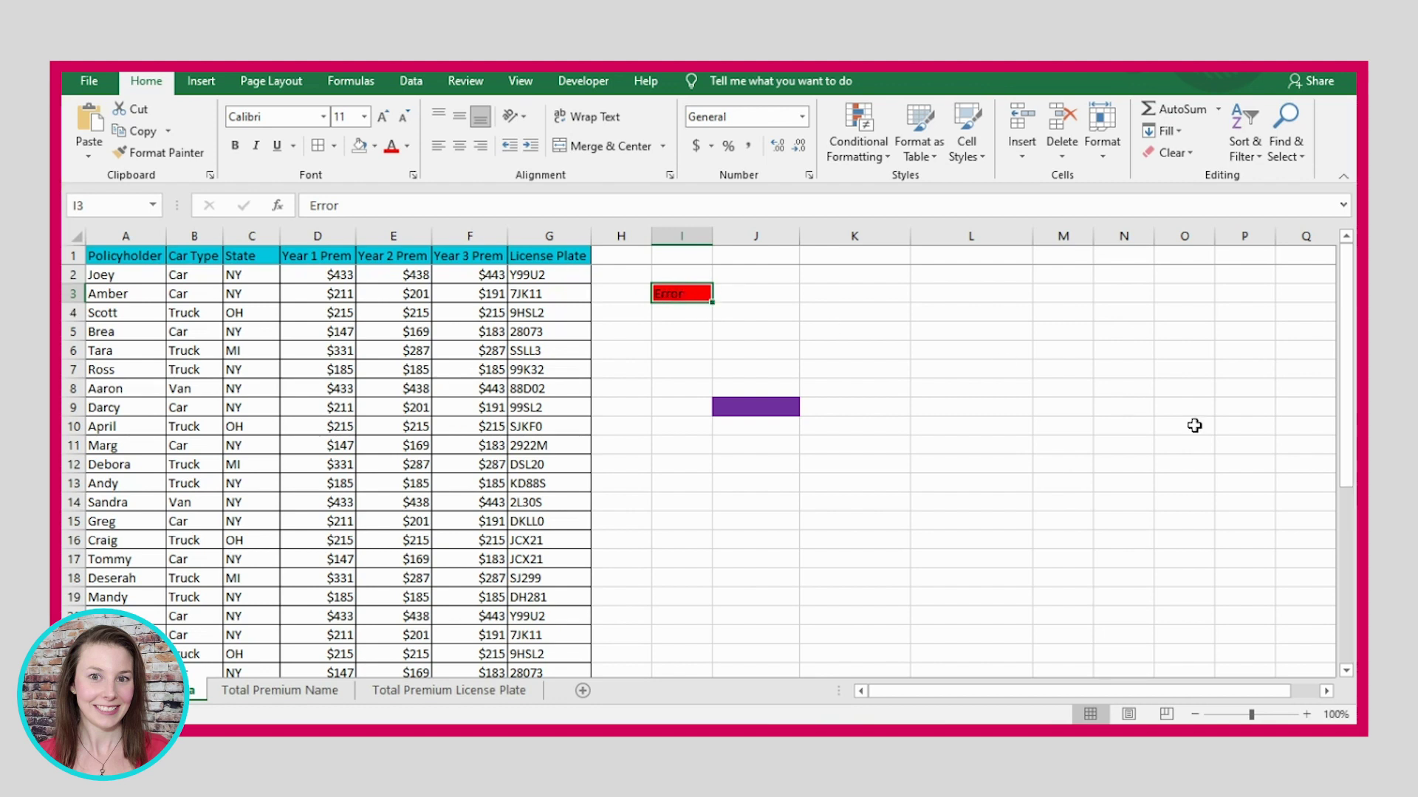
{"action": "type", "text": "OK"}
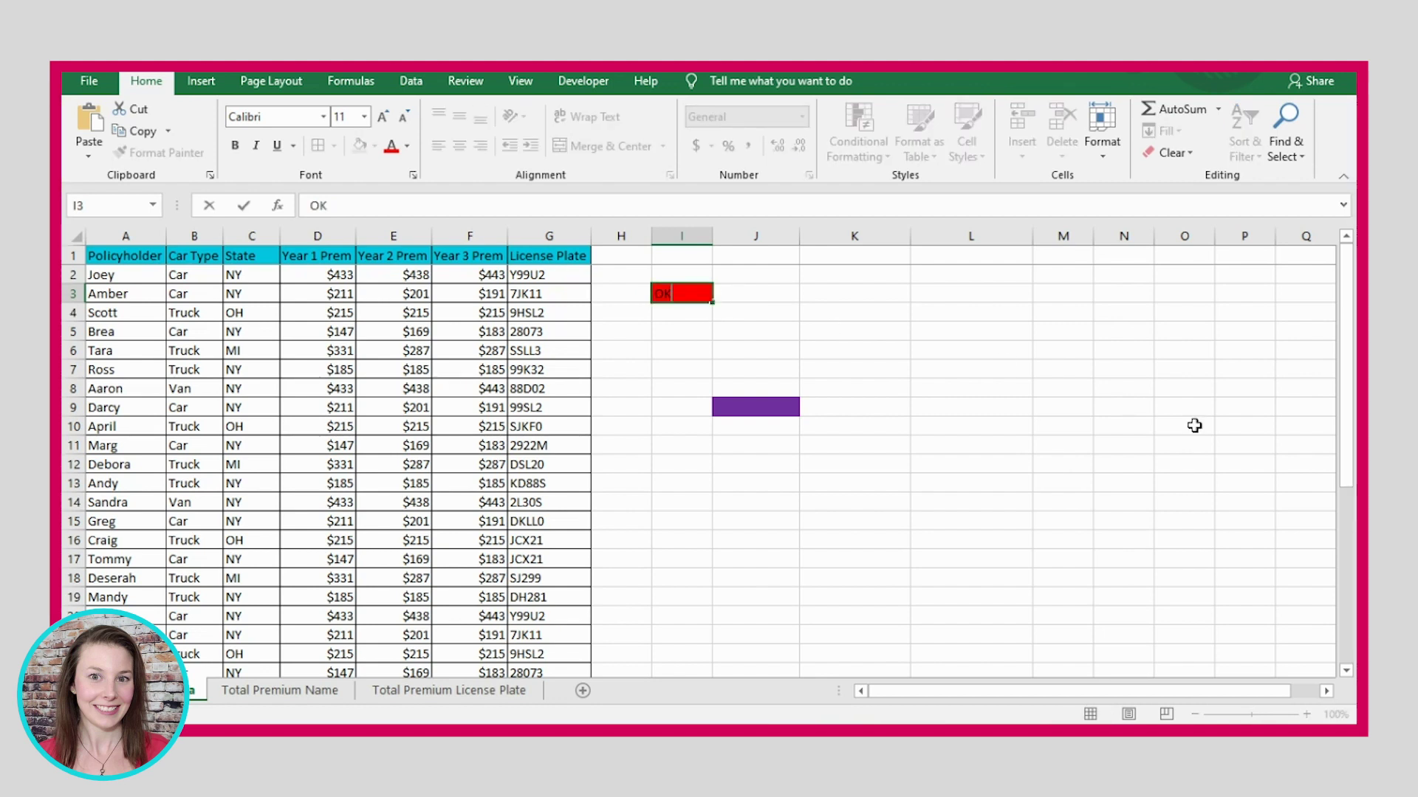
{"action": "key", "text": "Return"}
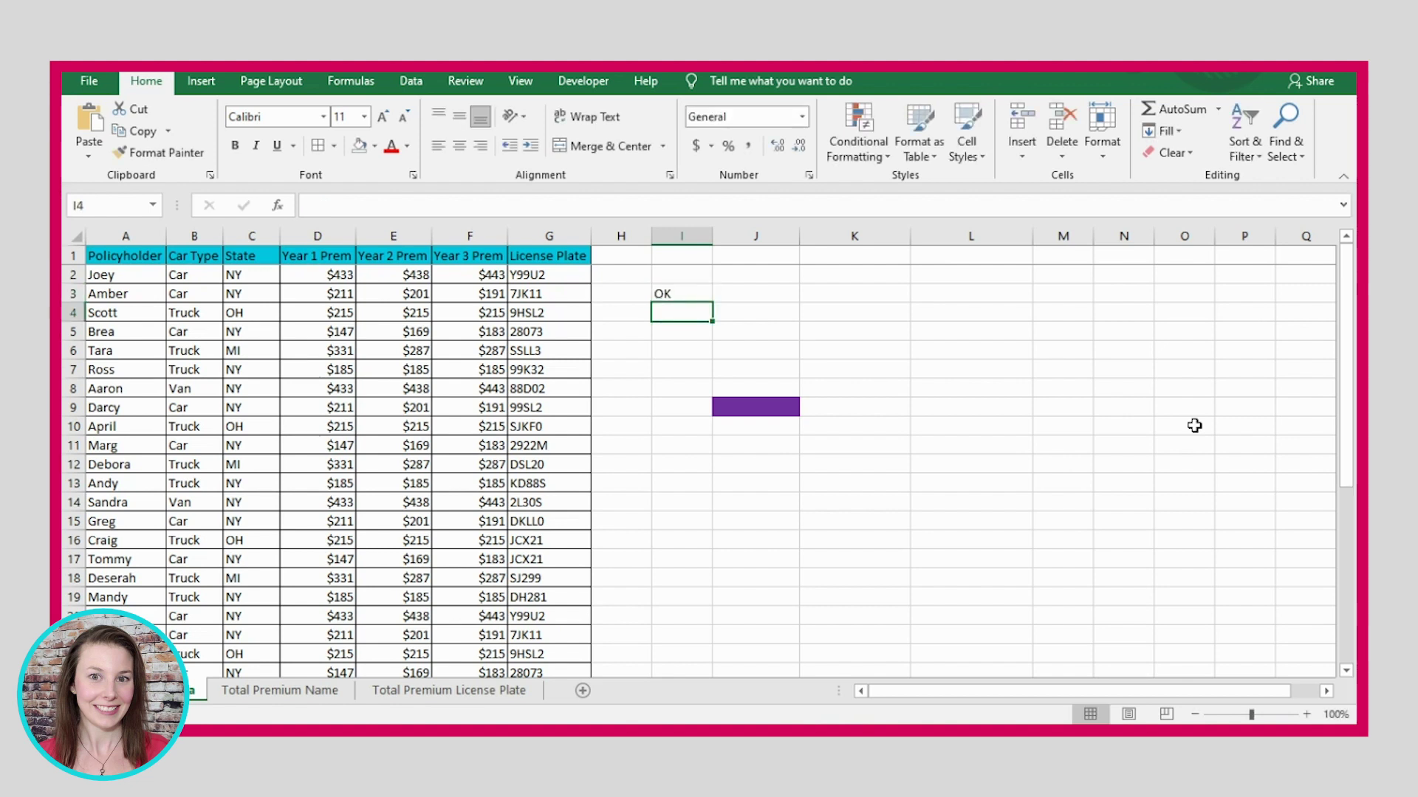
{"action": "left_click", "coordinate": [682, 294]}
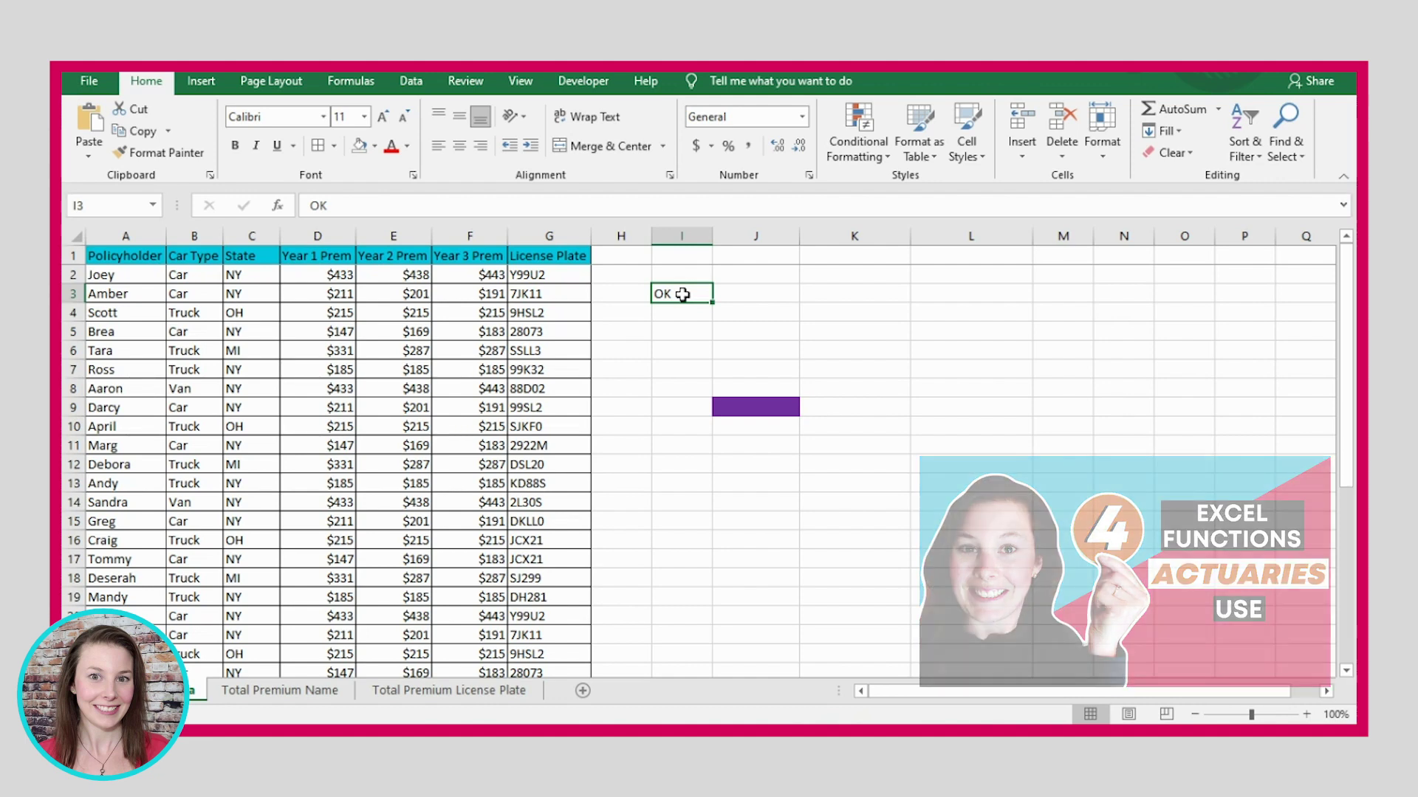
Step: Enter =IF(SUM(F2:F3)>500, "OK", "Error") in cell I3
{"action": "type", "text": "="}
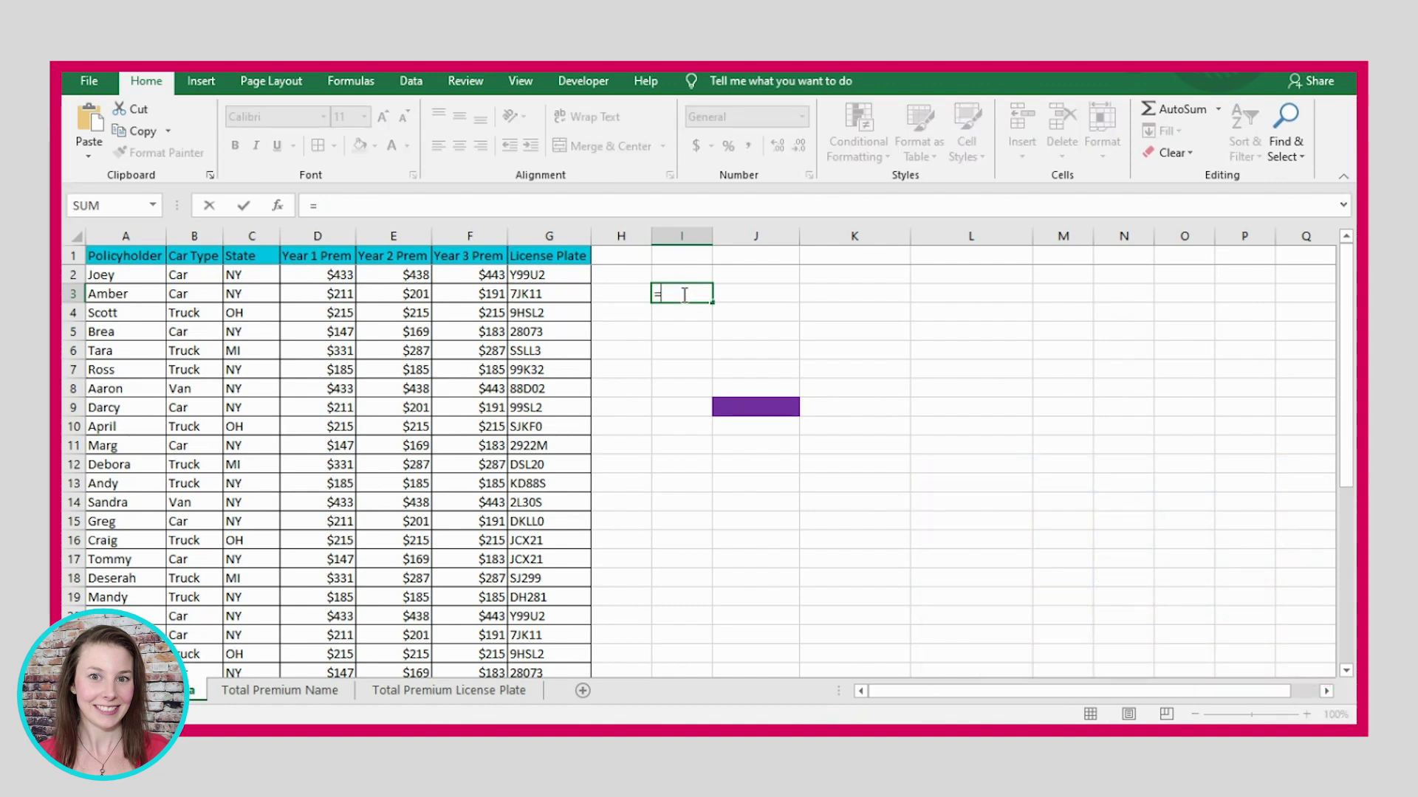
{"action": "type", "text": "if("}
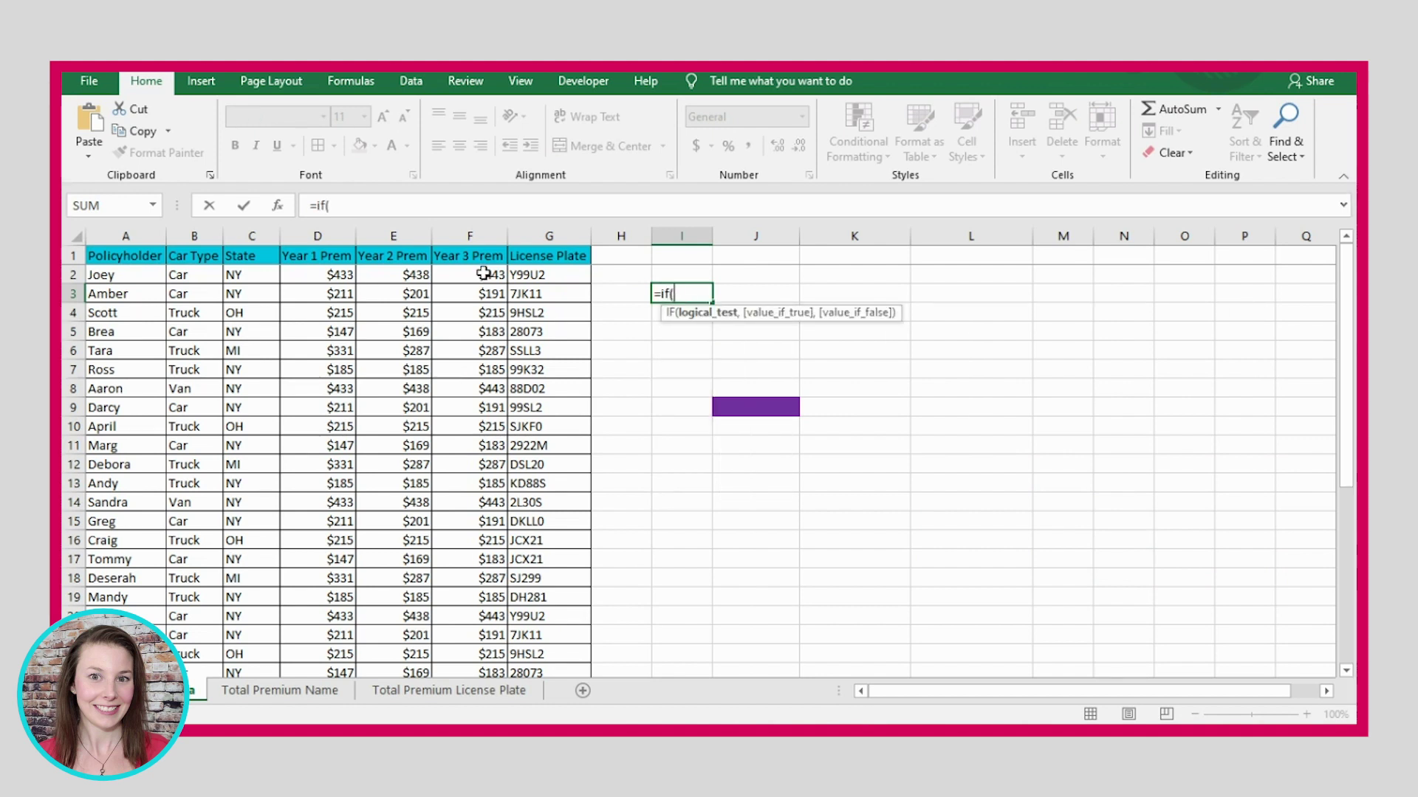
{"action": "type", "text": "sum("}
{"action": "left_click_drag", "start_coordinate": [482, 274], "coordinate": [481, 293]}
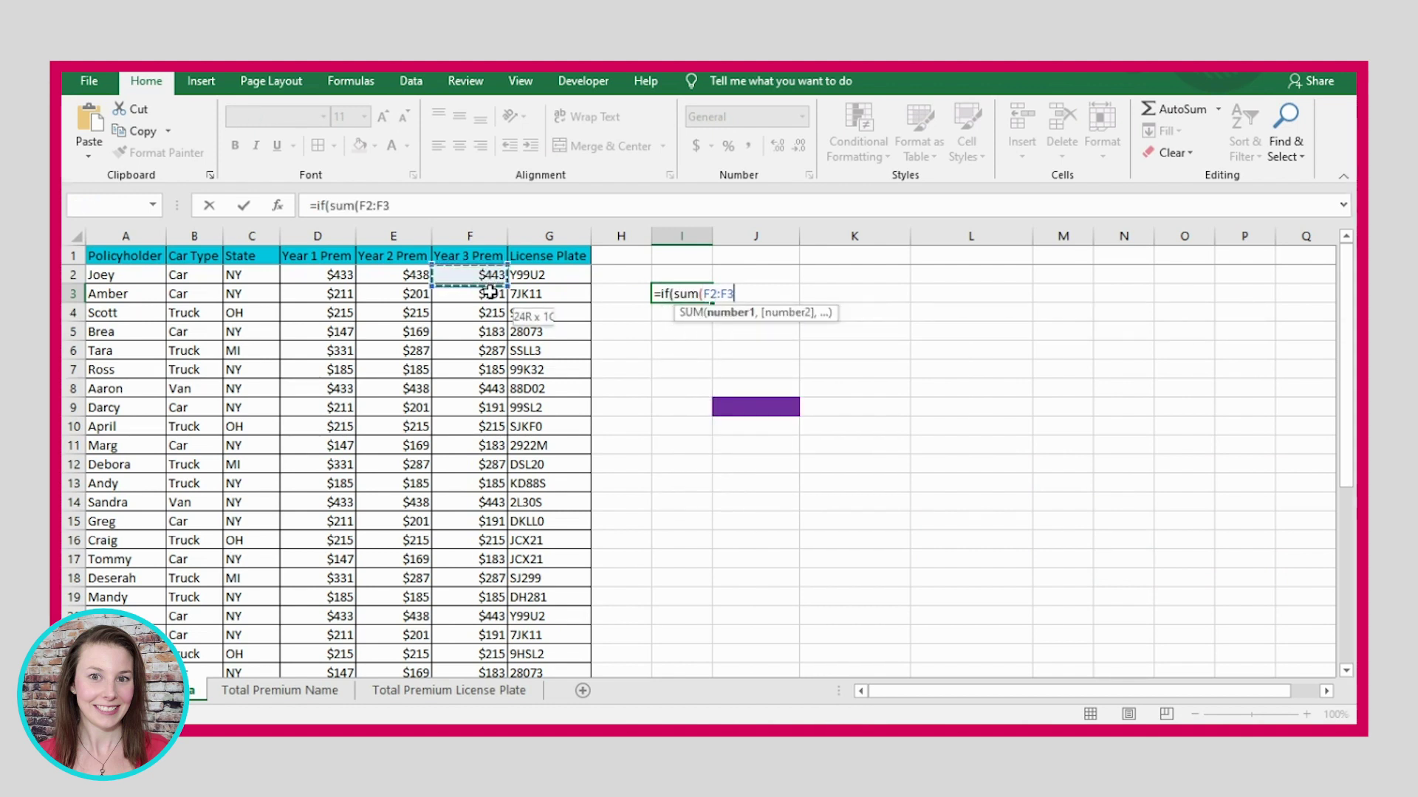
{"action": "type", "text": ")>"}
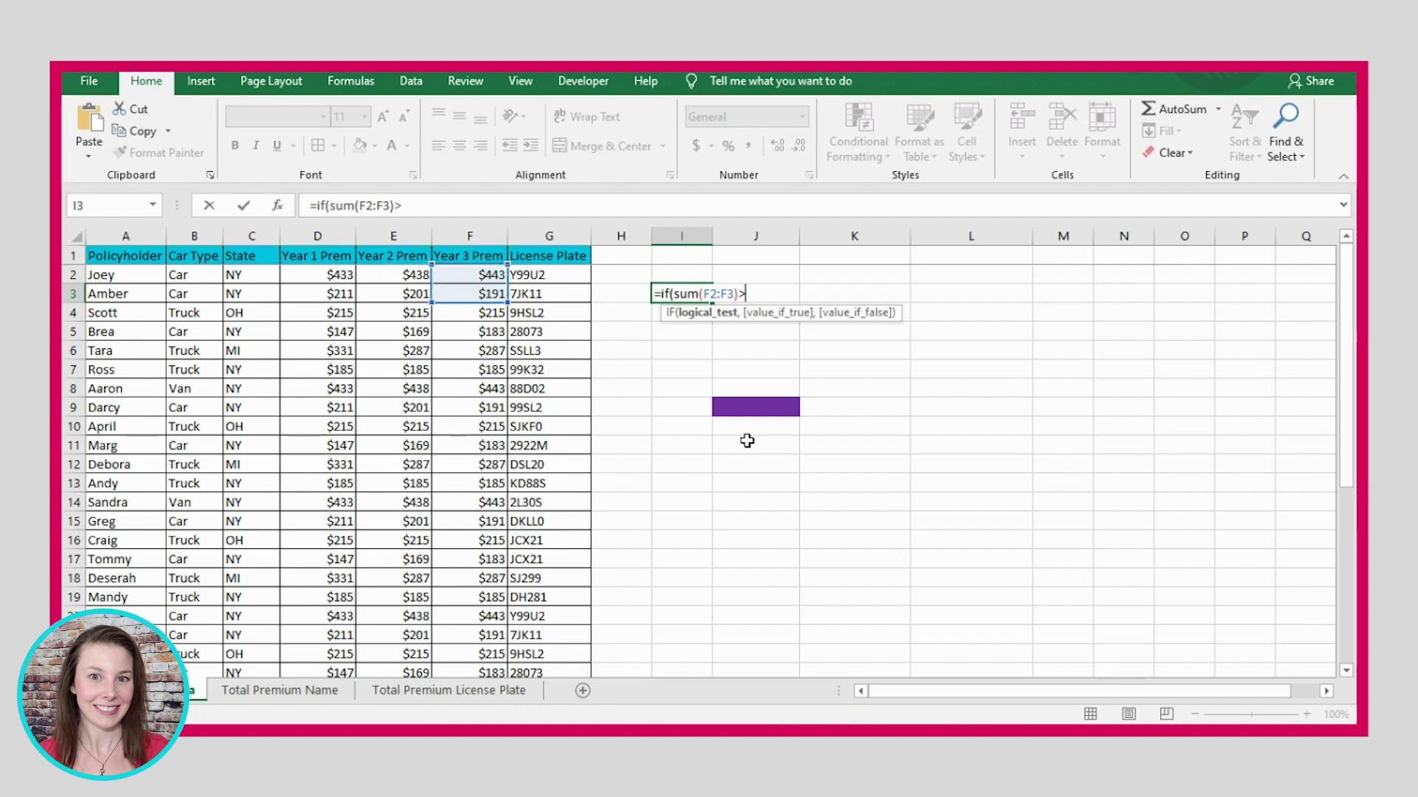
{"action": "type", "text": "500, \"OK\", "}
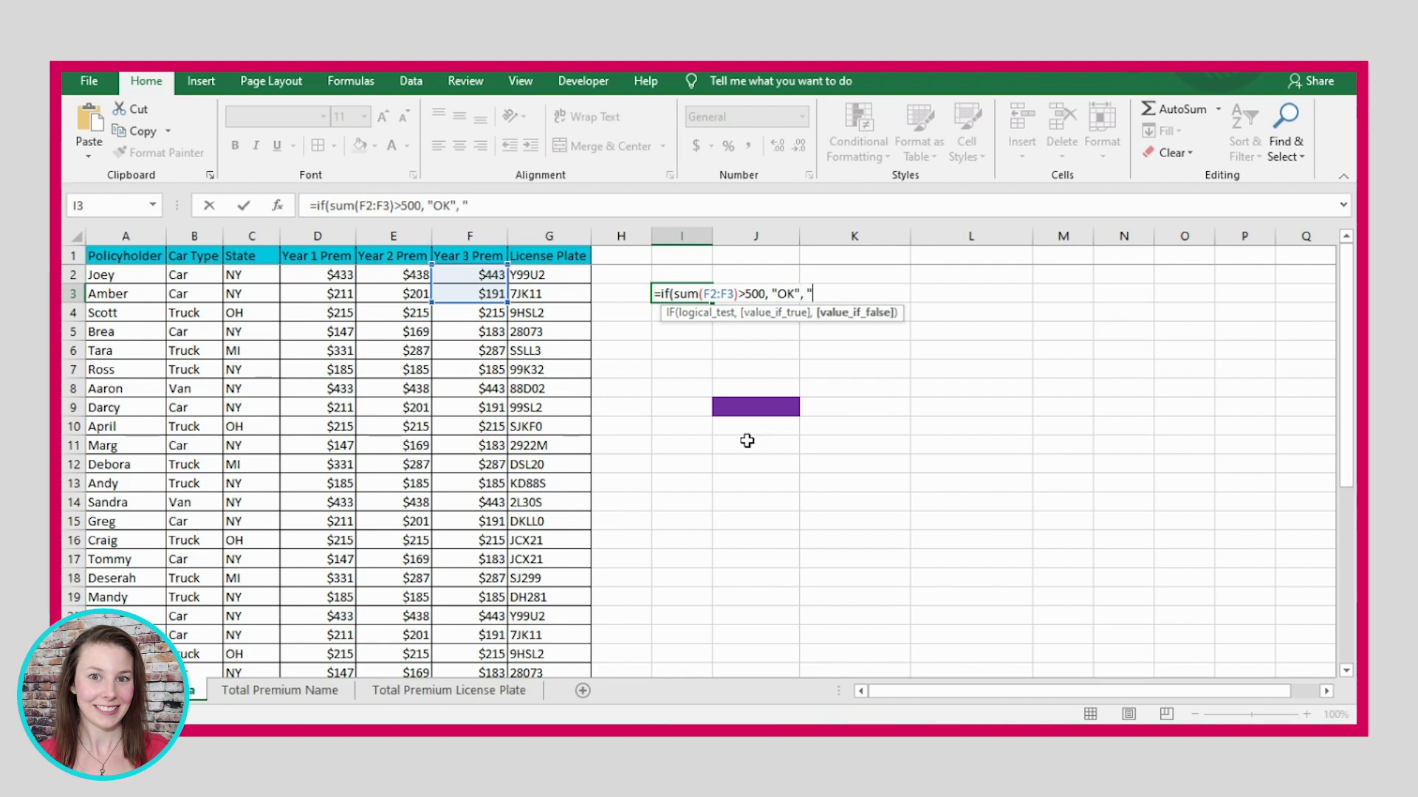
{"action": "type", "text": "\"Error\""}
{"action": "key", "text": "Return"}
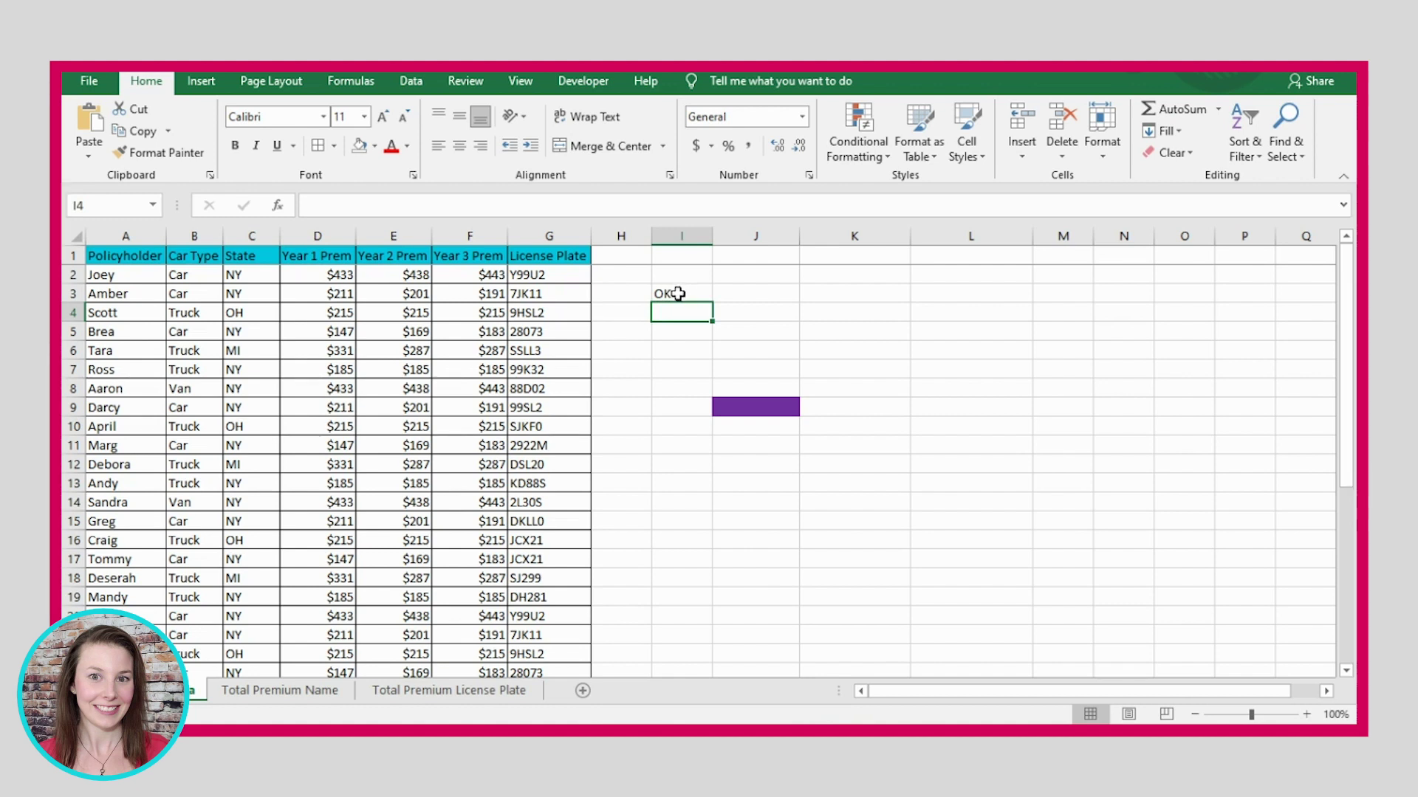
Step: Set F3 to 0 so I3 returns a red Error
{"action": "left_click", "coordinate": [476, 297]}
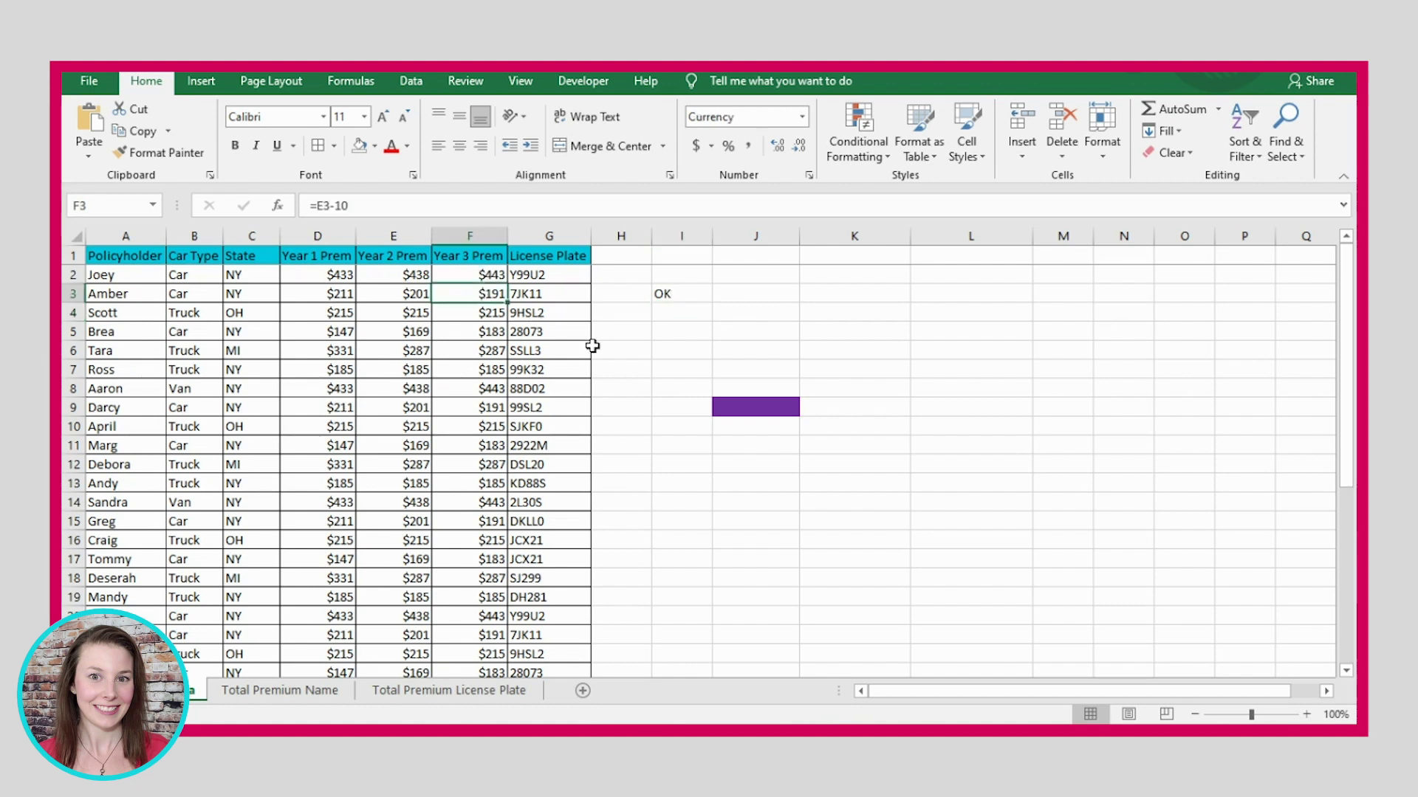
{"action": "type", "text": "0"}
{"action": "key", "text": "Return"}
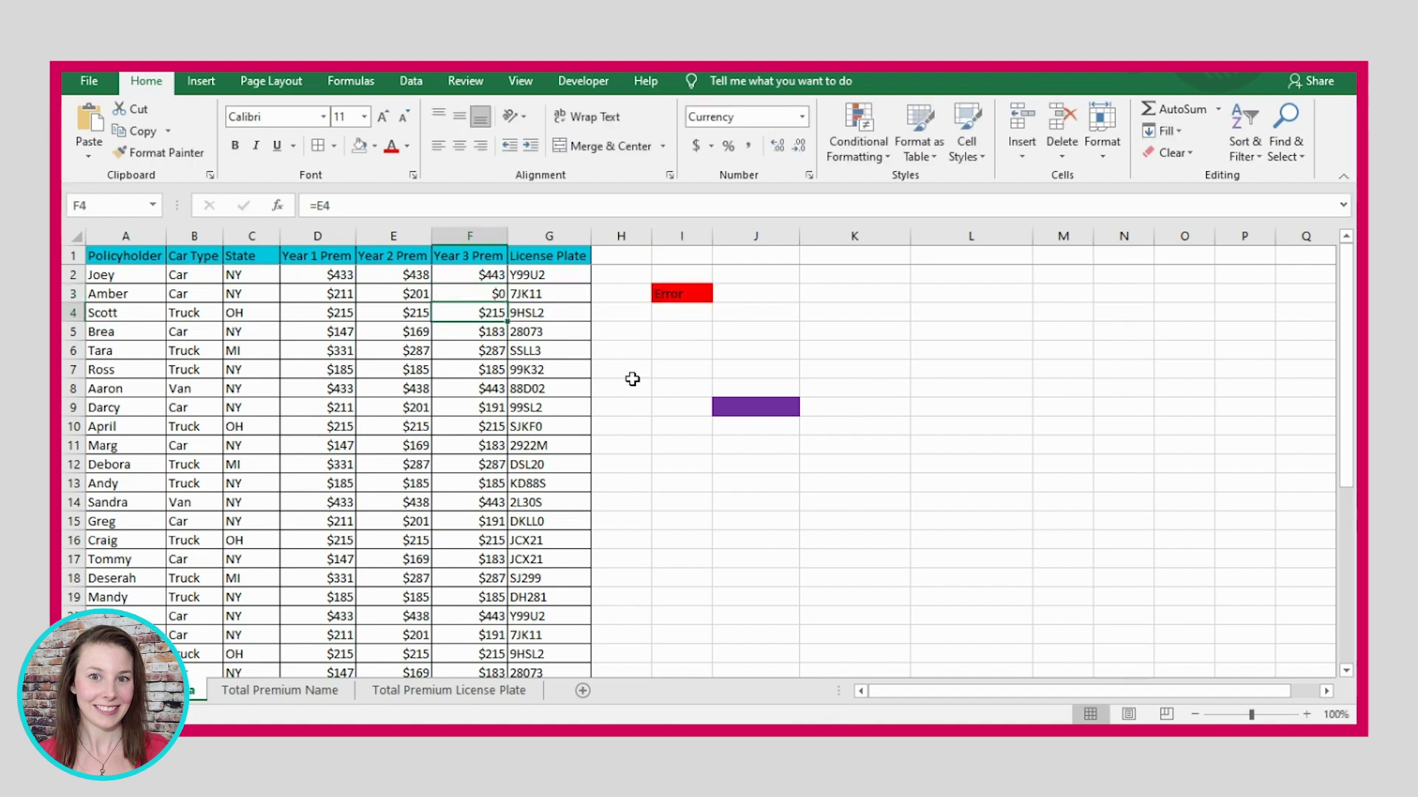
{"action": "left_click_drag", "start_coordinate": [476, 273], "coordinate": [491, 295]}
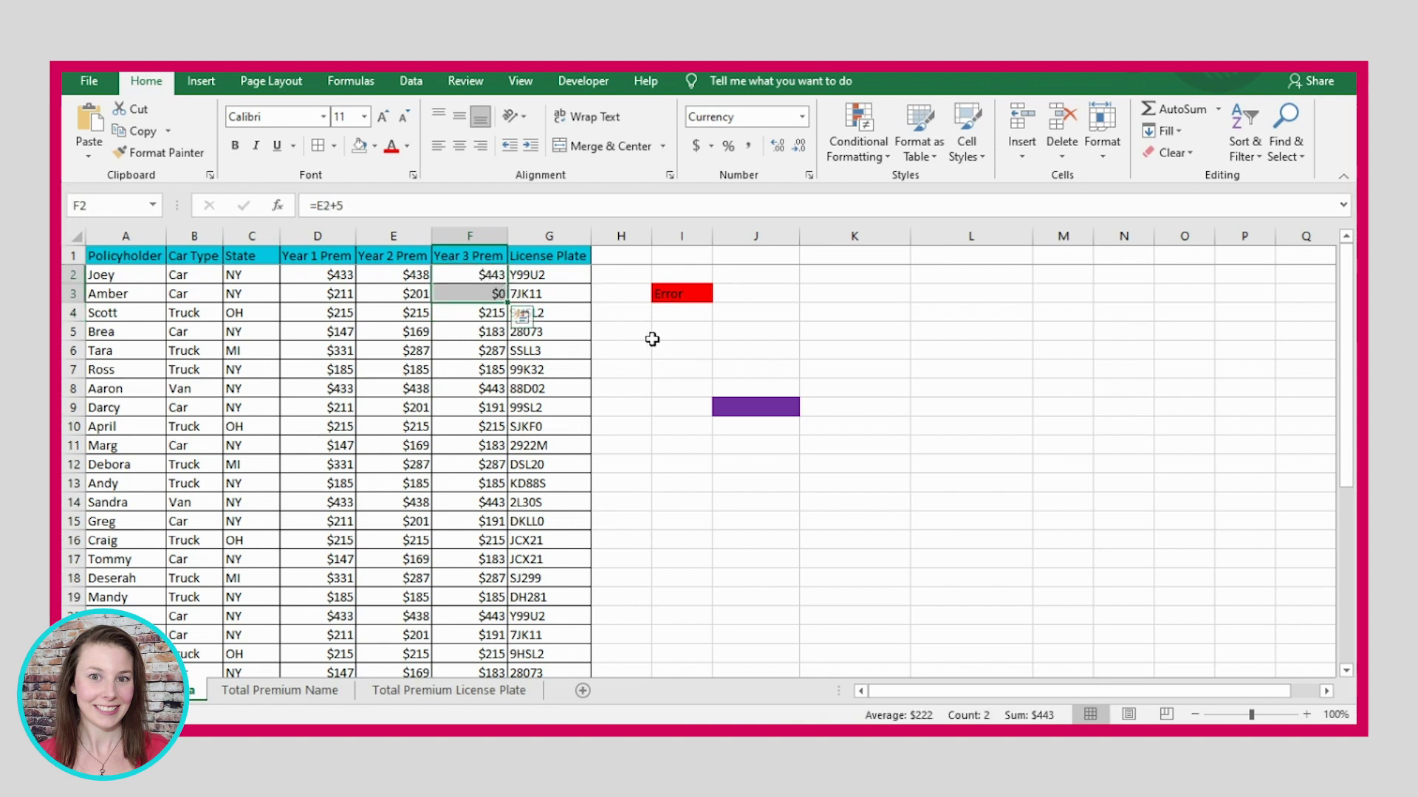
{"action": "left_click", "coordinate": [682, 330]}
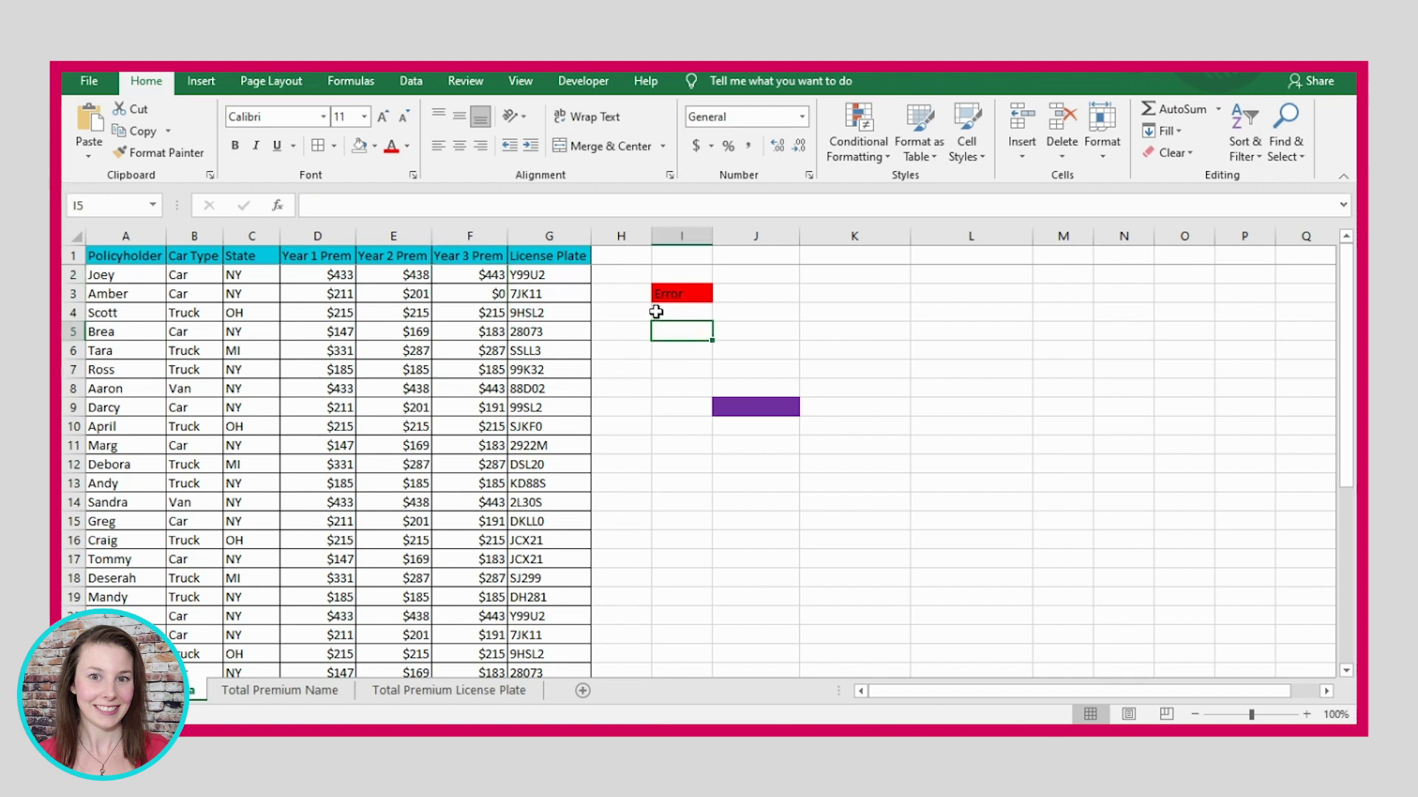
{"action": "left_click", "coordinate": [680, 293]}
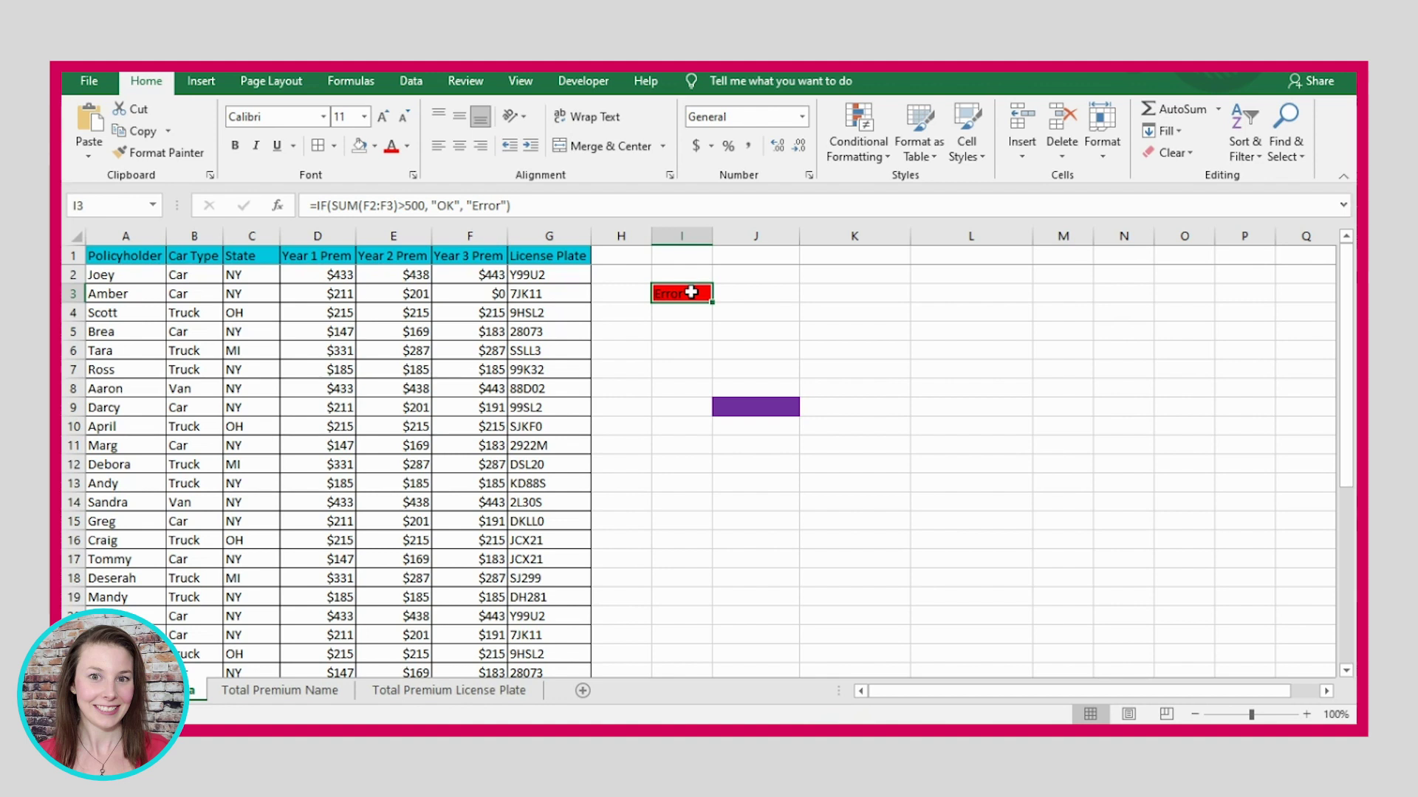
Step: Clear conditional formatting rules from the entire sheet and delete the Error formula in I3
{"action": "left_click", "coordinate": [858, 133]}
{"action": "mouse_move", "coordinate": [889, 417]}
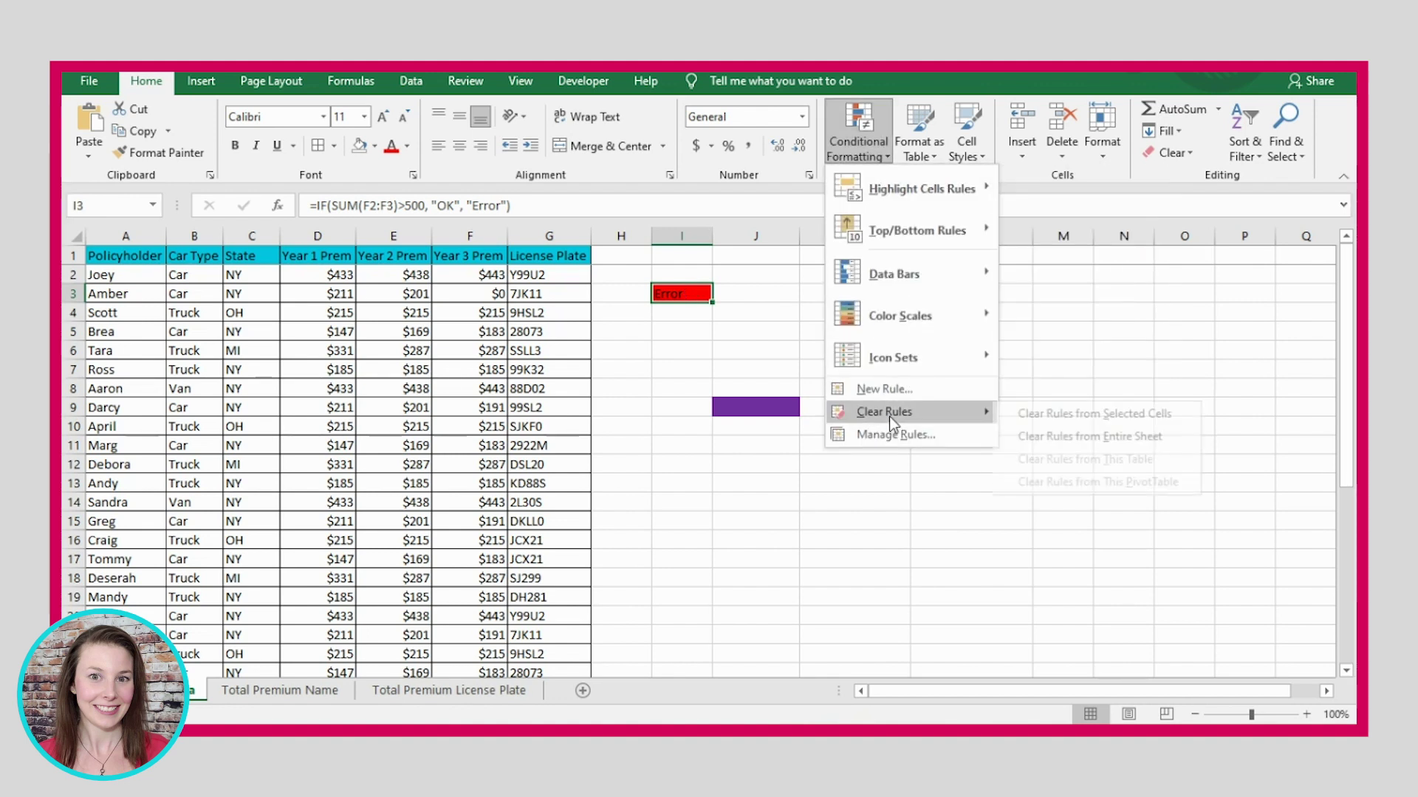
{"action": "left_click", "coordinate": [1072, 437]}
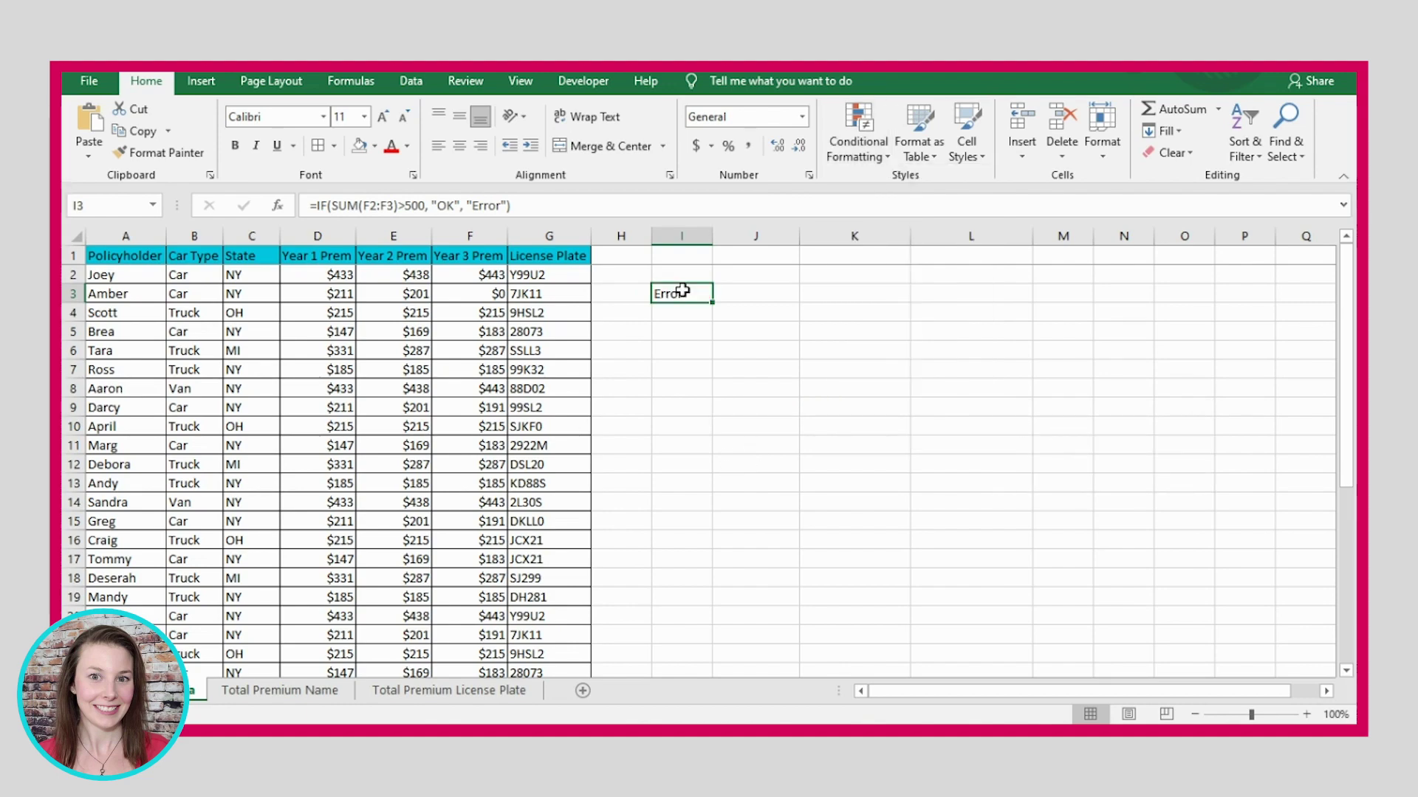
{"action": "key", "text": "Delete"}
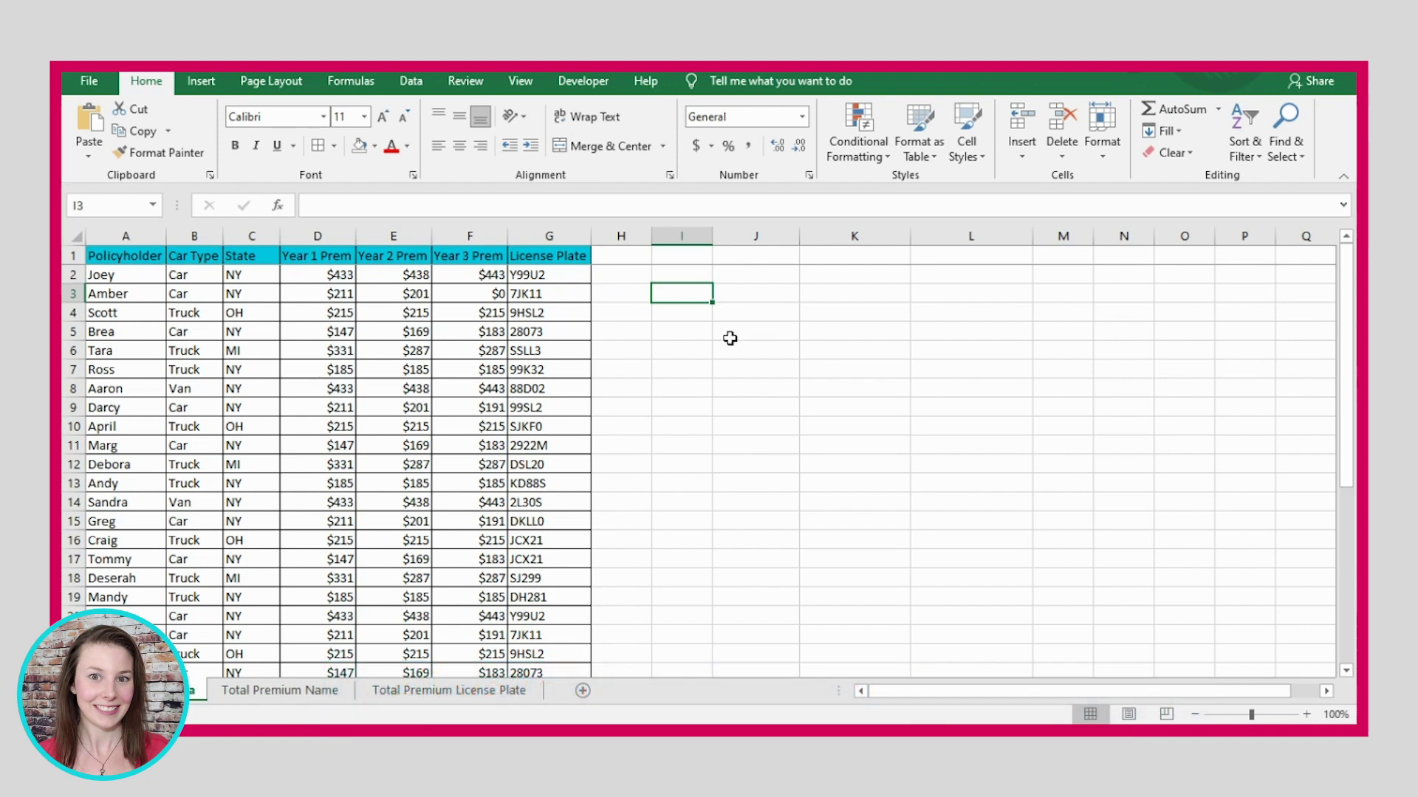
Step: Select B2 under Car Type and open its Data Validation dialog from the Data tab
{"action": "left_click", "coordinate": [734, 335]}
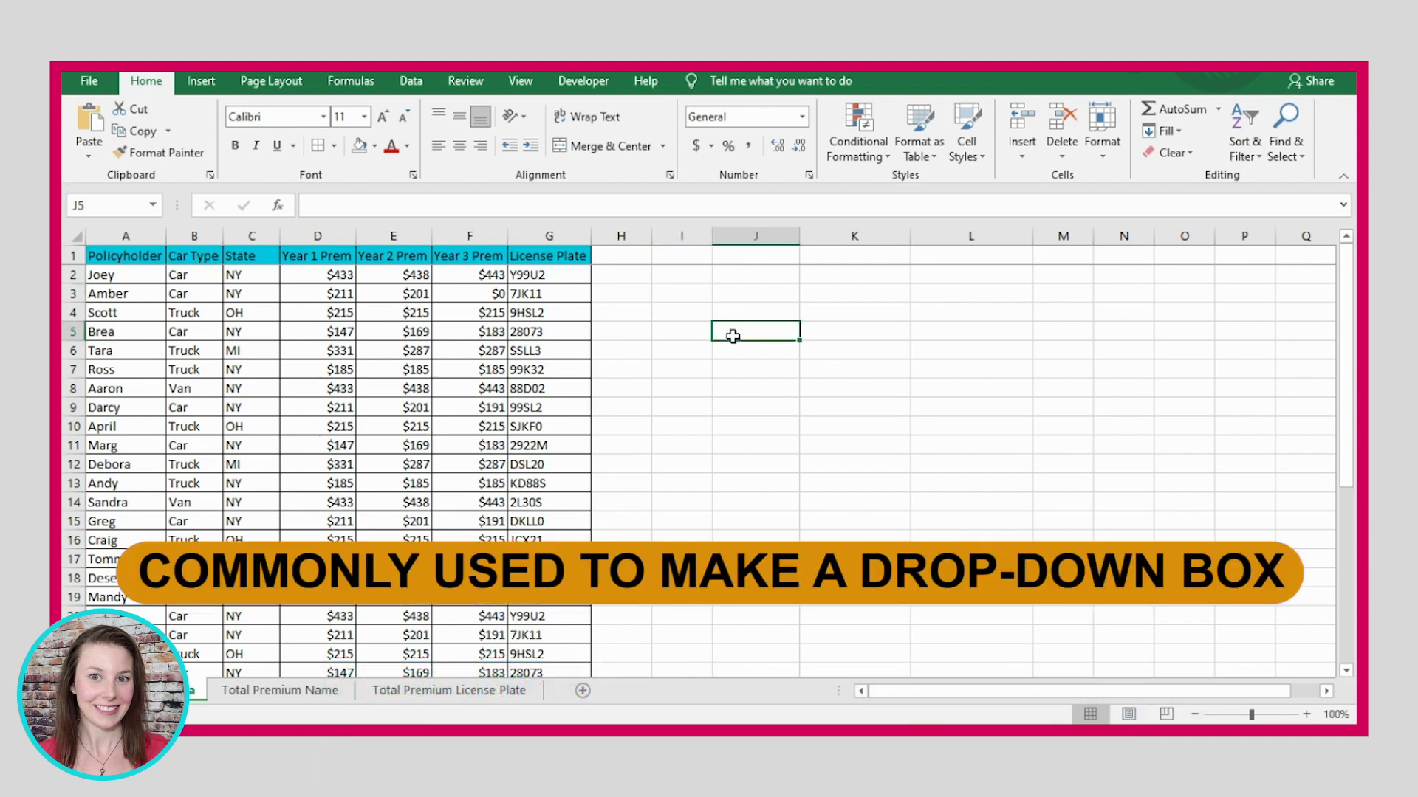
{"action": "left_click", "coordinate": [192, 273]}
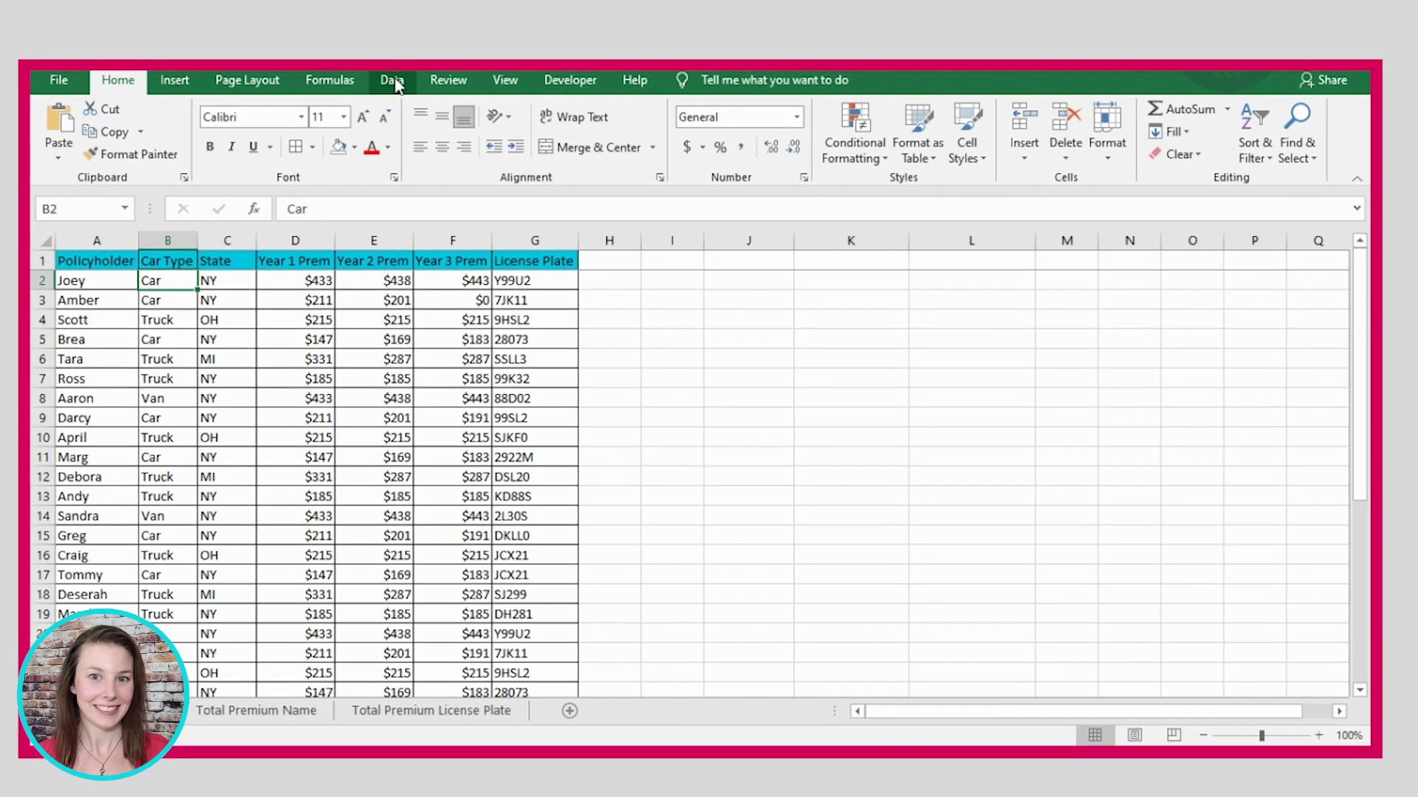
{"action": "left_click", "coordinate": [414, 83]}
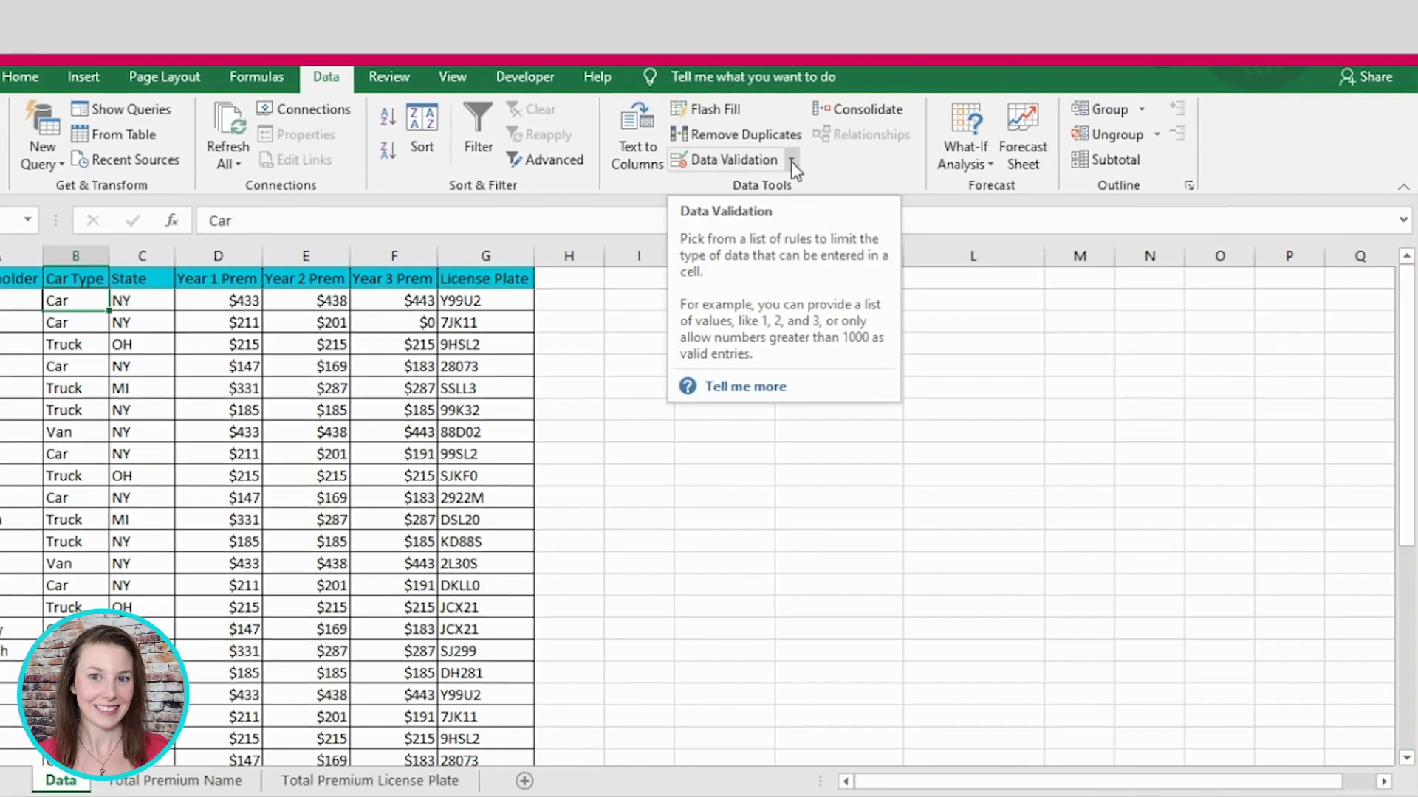
{"action": "left_click", "coordinate": [791, 161]}
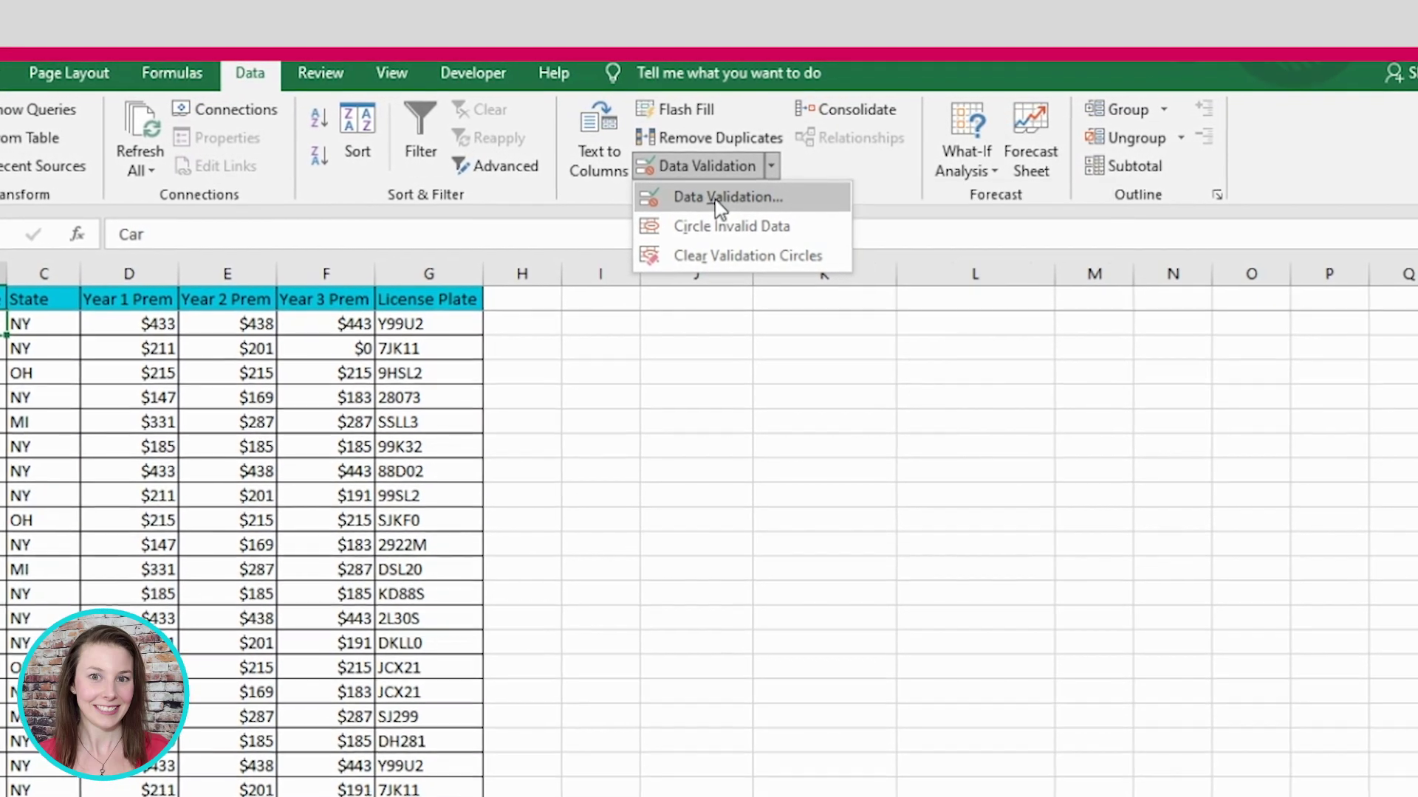
{"action": "left_click", "coordinate": [702, 195]}
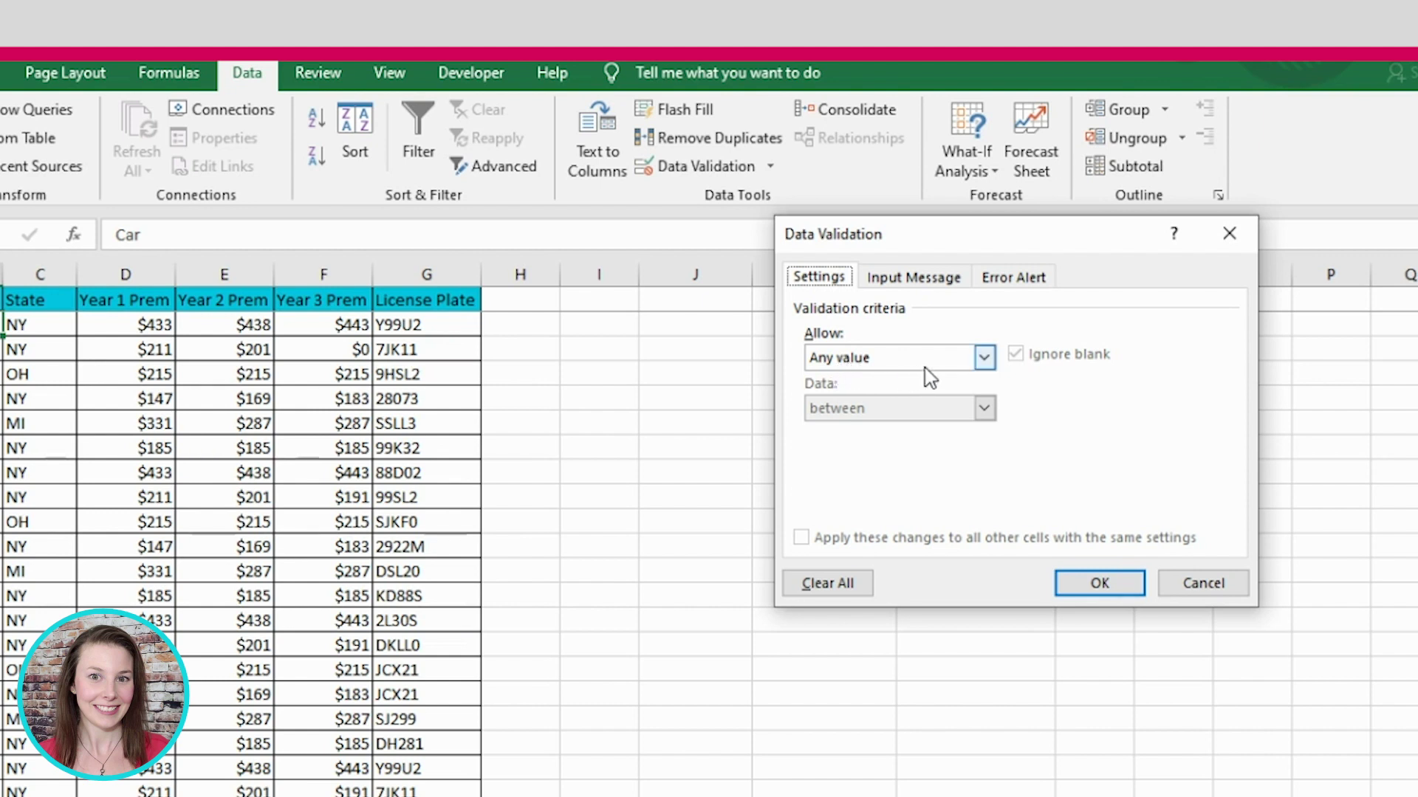
Step: Choose List under Allow and enter "Car", "Van", "Truck" as the source
{"action": "left_click", "coordinate": [985, 360]}
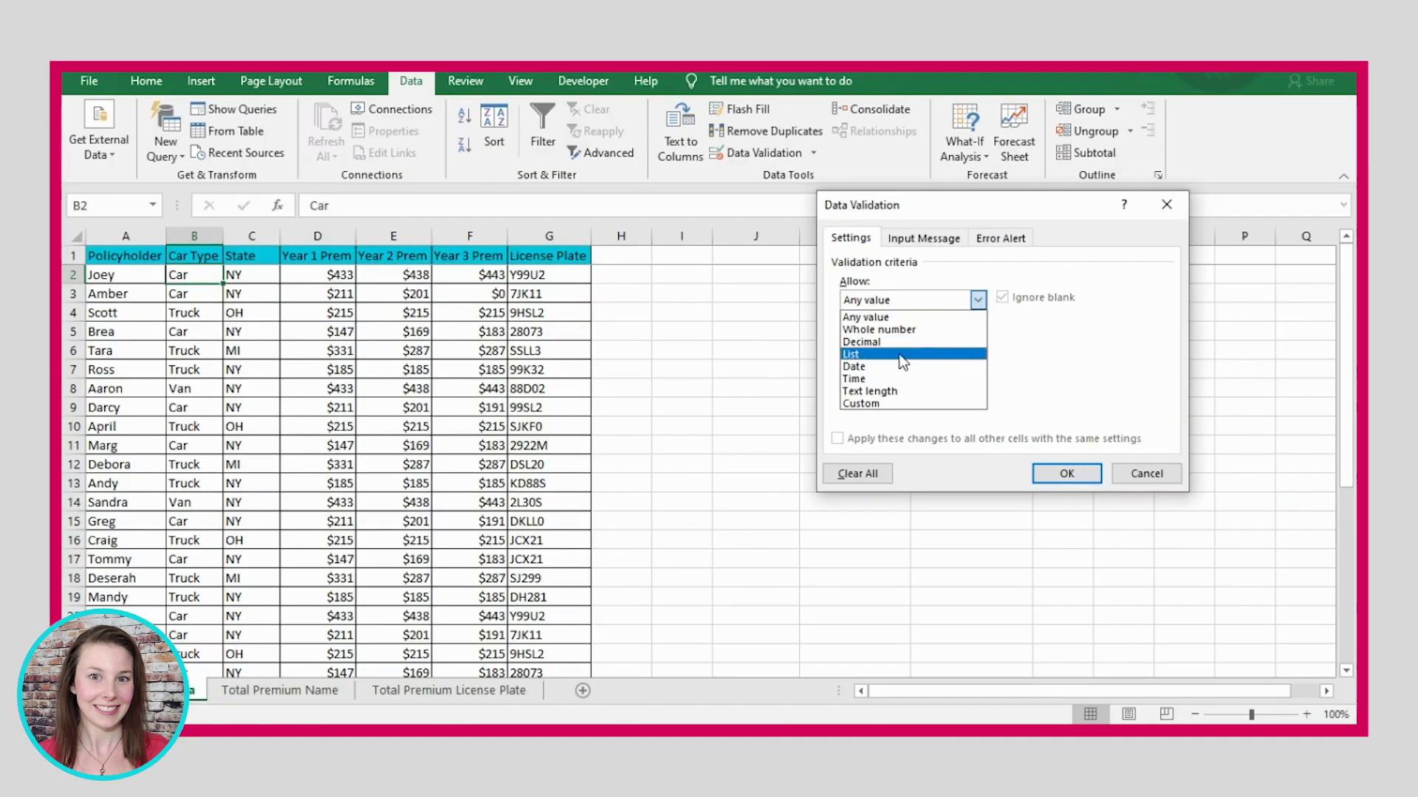
{"action": "left_click", "coordinate": [875, 353]}
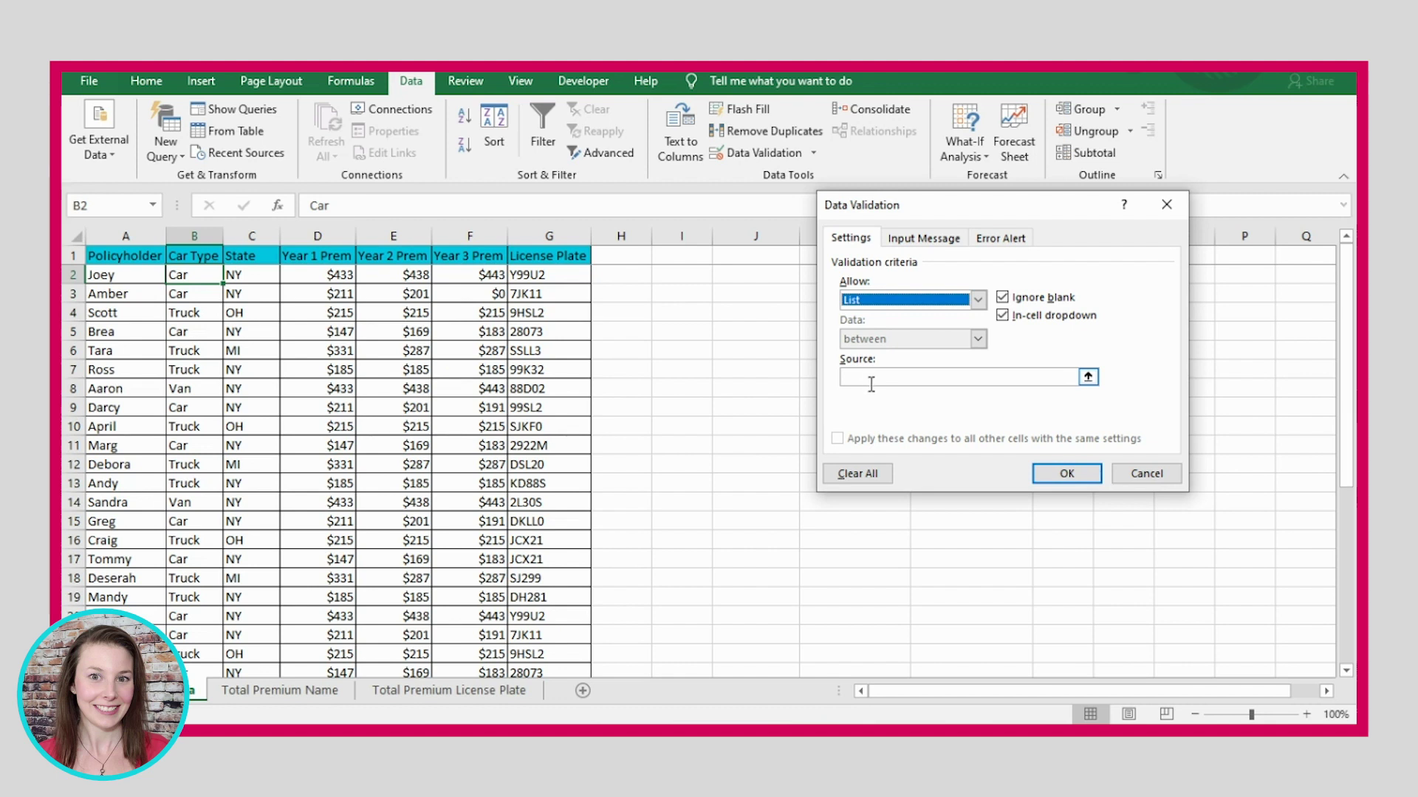
{"action": "left_click", "coordinate": [863, 376]}
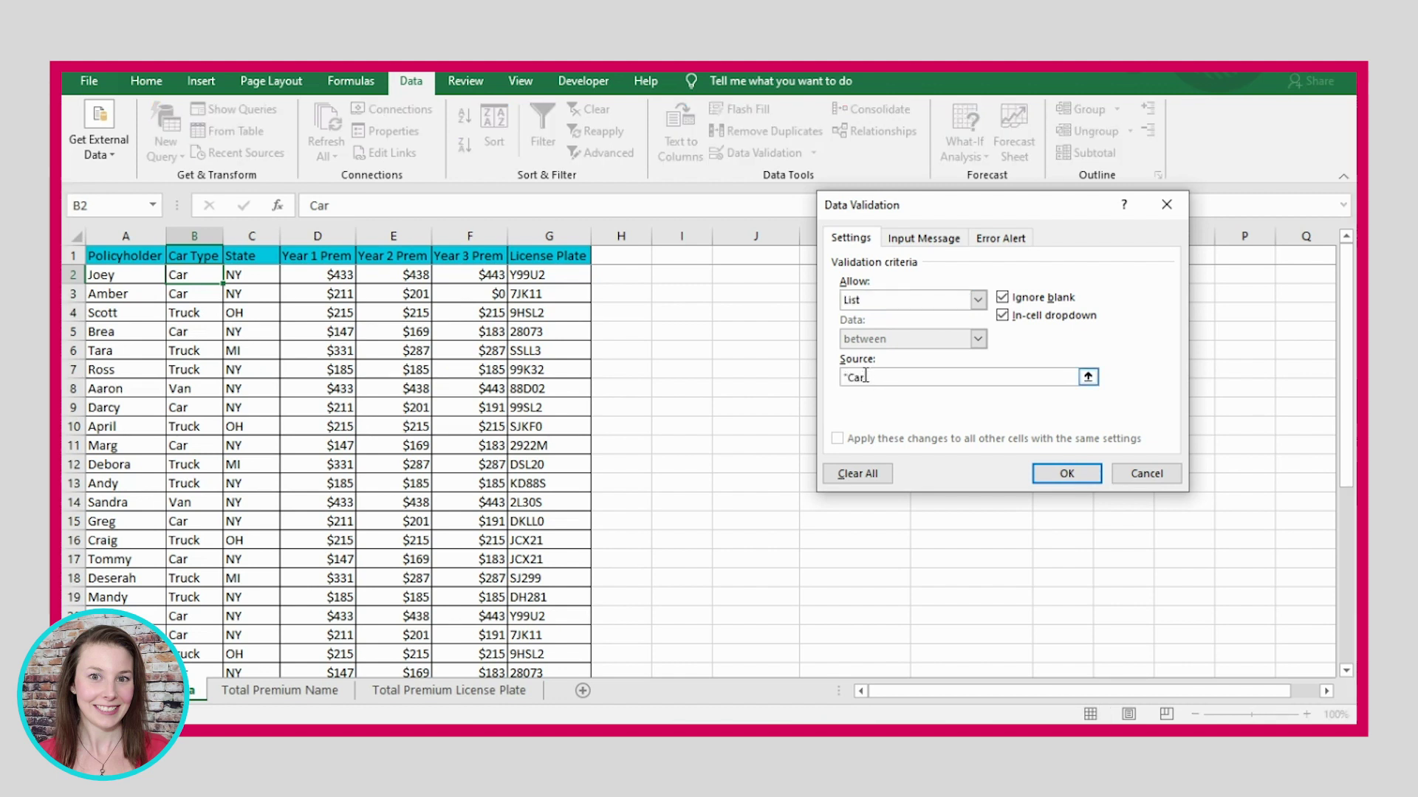
{"action": "type", "text": "\"Car\", \"Van\", \"Truck\""}
Step: Apply the list validation and test B2's dropdown by choosing the Truck entry
{"action": "left_click", "coordinate": [1066, 473]}
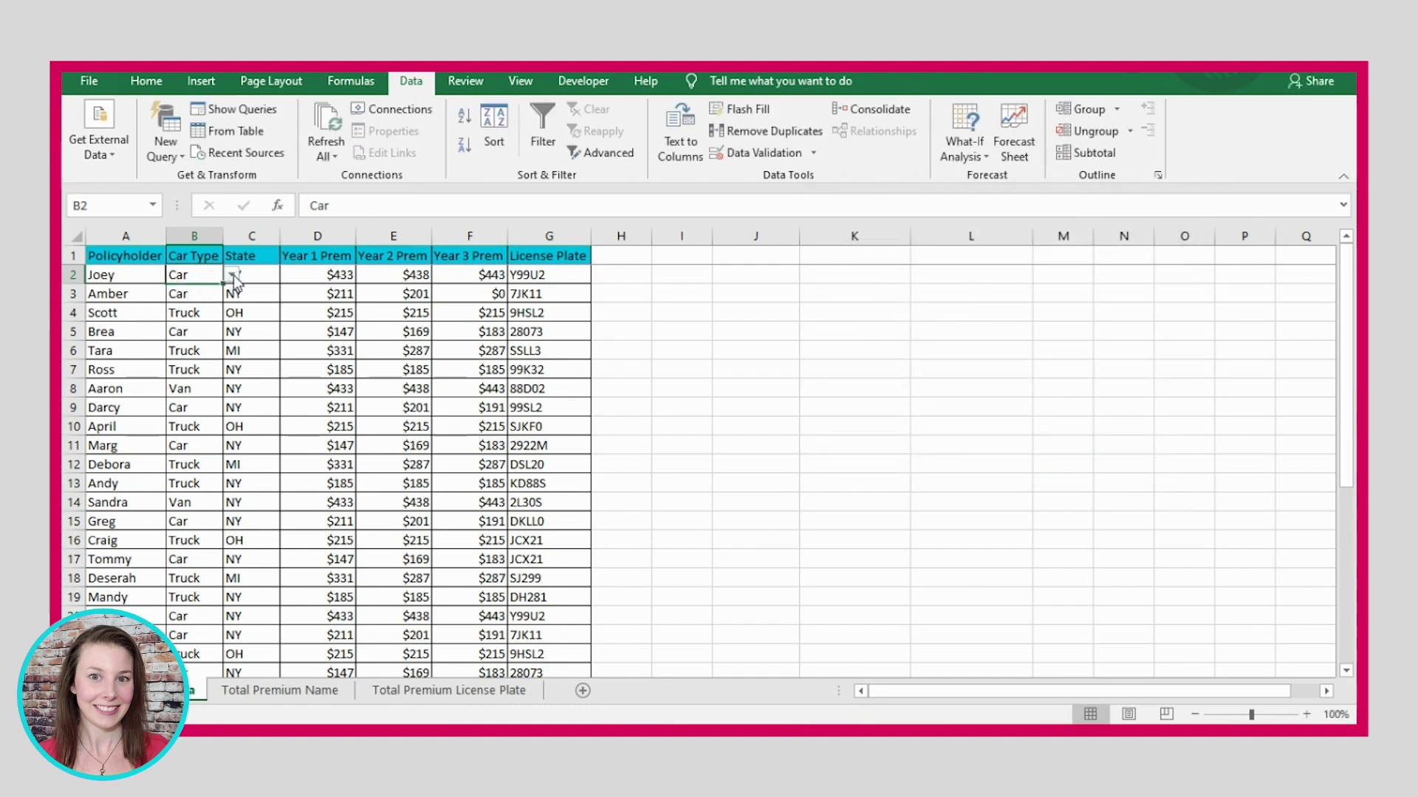
{"action": "left_click", "coordinate": [233, 275]}
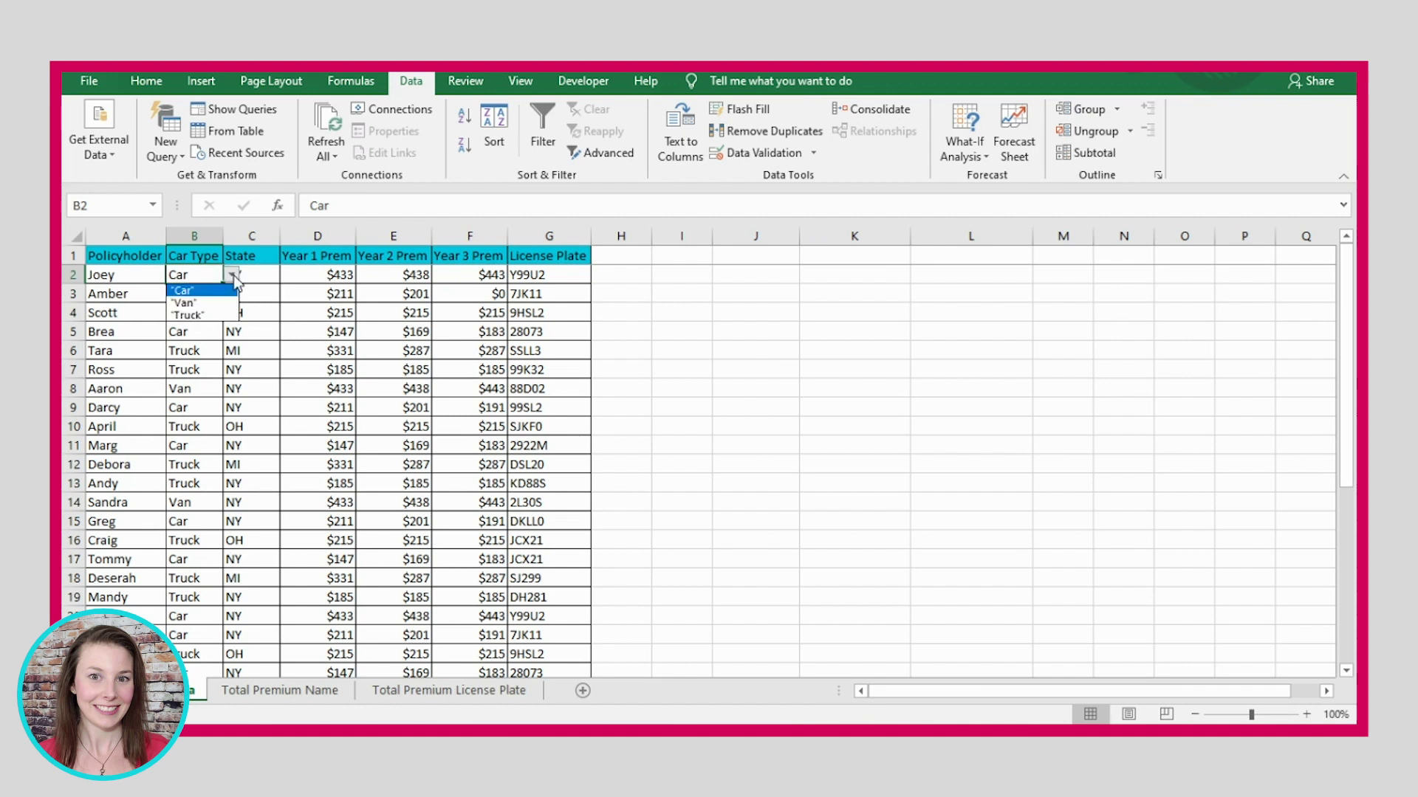
{"action": "left_click", "coordinate": [189, 315]}
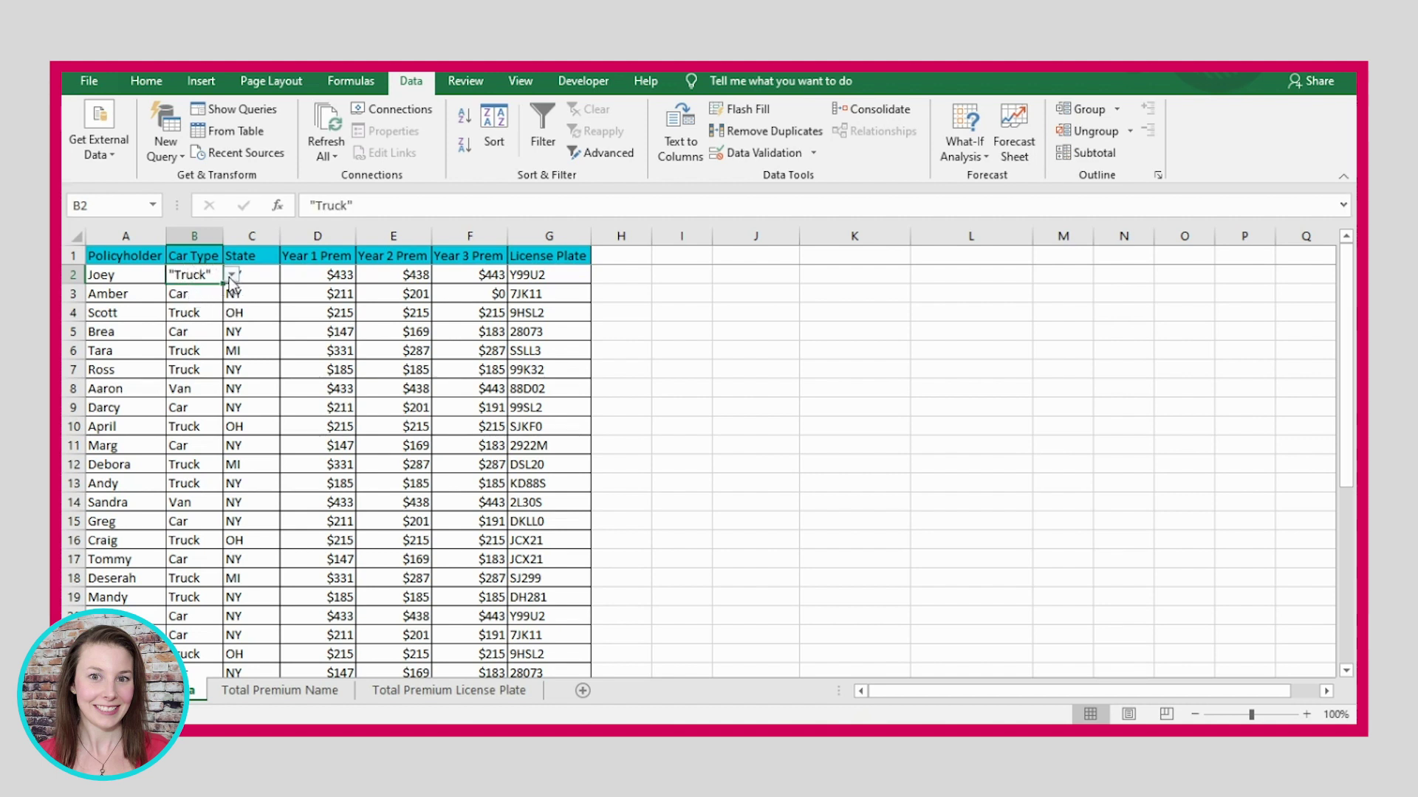
Step: Remove the quotation marks from the validation source so it reads Car, Van, Truck
{"action": "left_click", "coordinate": [814, 153]}
{"action": "left_click", "coordinate": [773, 176]}
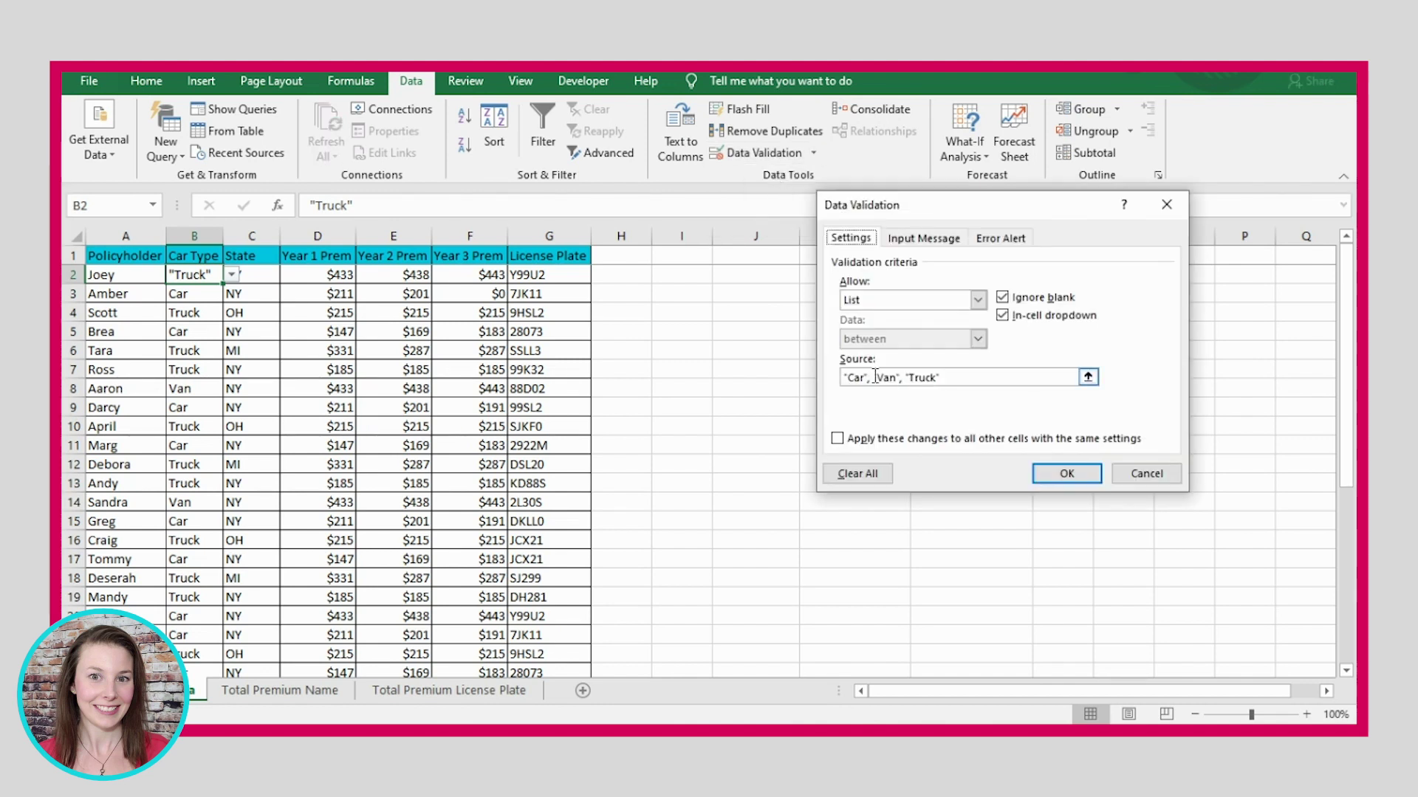
{"action": "left_click", "coordinate": [848, 379]}
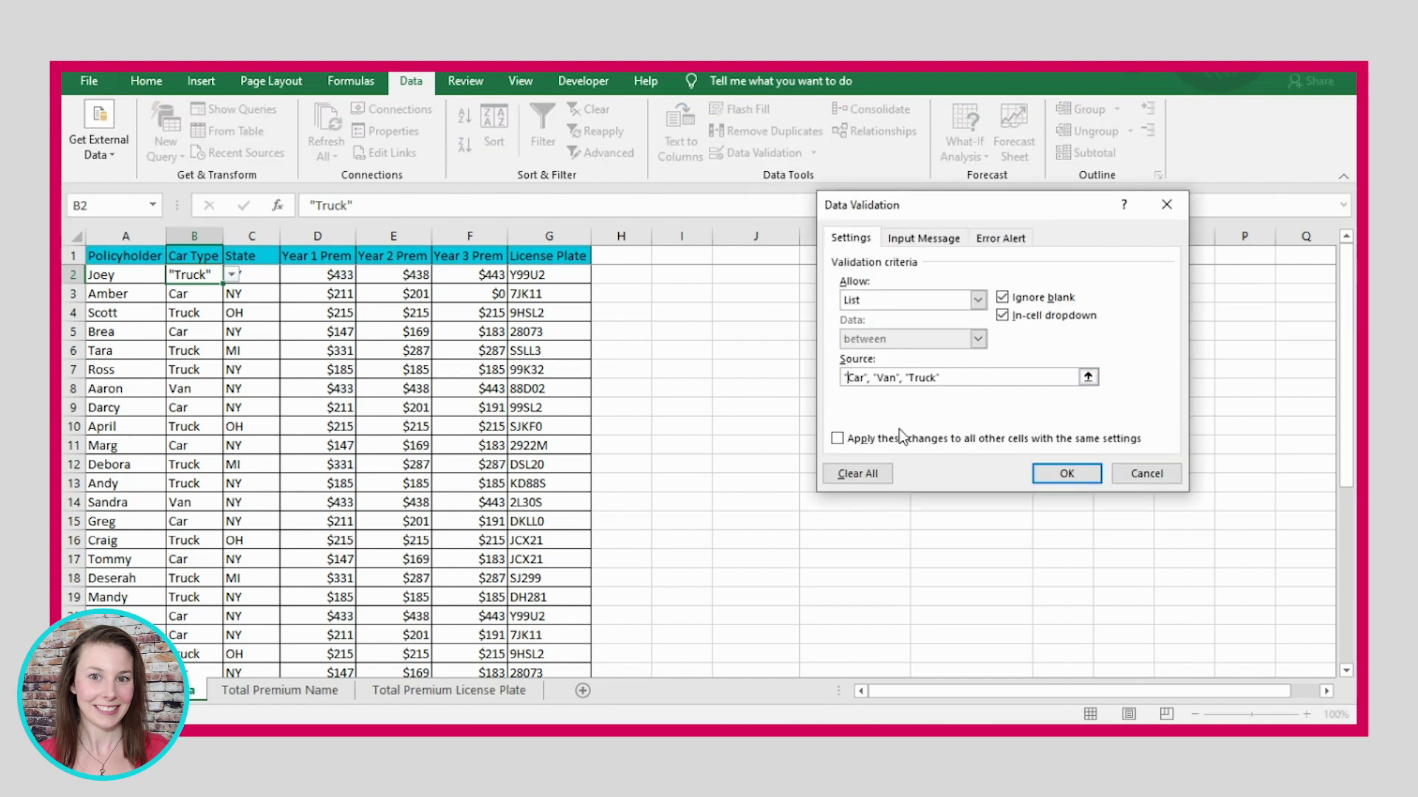
{"action": "key", "text": "BackSpace"}
{"action": "left_click", "coordinate": [896, 378]}
{"action": "key", "text": "BackSpace"}
{"action": "left_click", "coordinate": [923, 378]}
{"action": "key", "text": "BackSpace"}
{"action": "left_click", "coordinate": [1064, 475]}
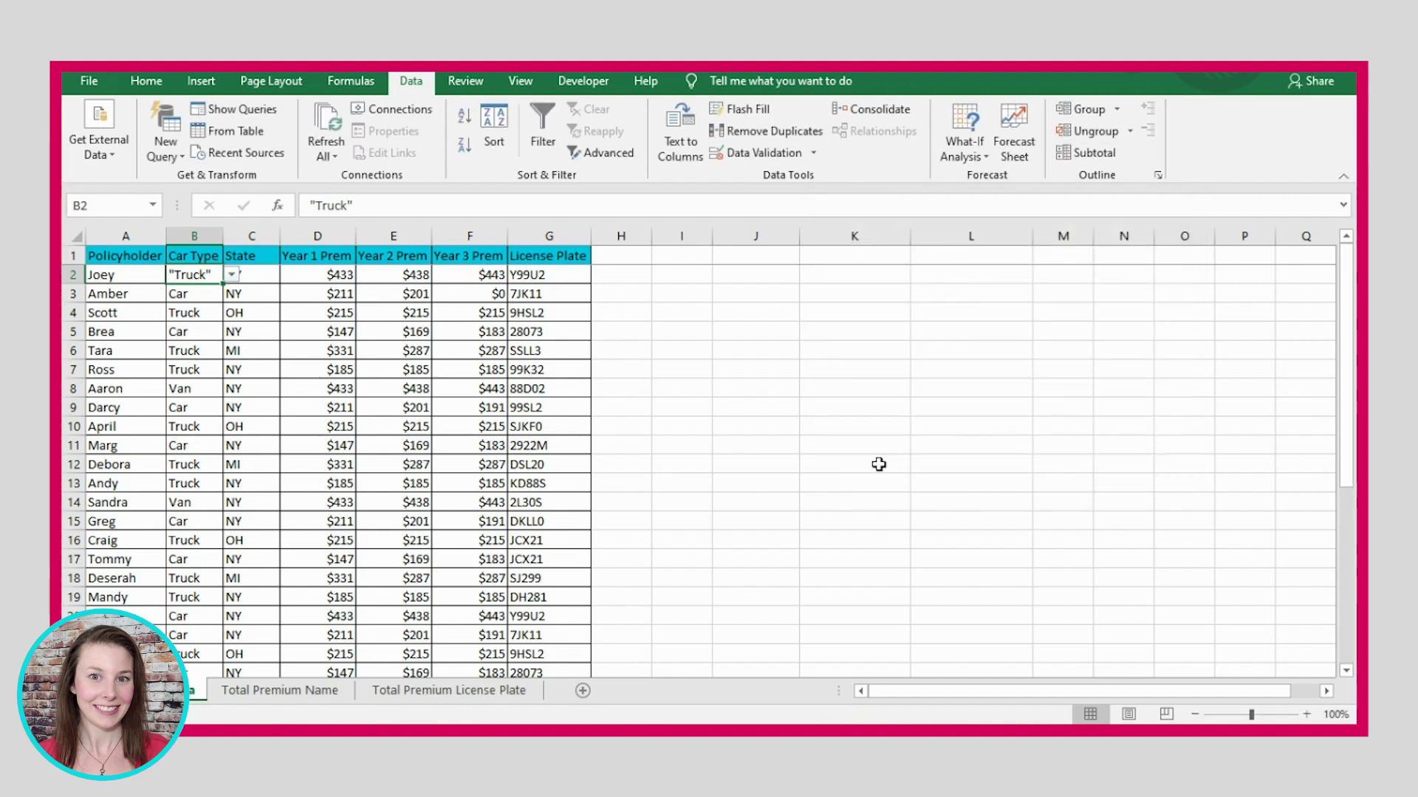
Step: Pick Van from B2's Car Type dropdown
{"action": "left_click", "coordinate": [230, 275]}
{"action": "left_click", "coordinate": [189, 299]}
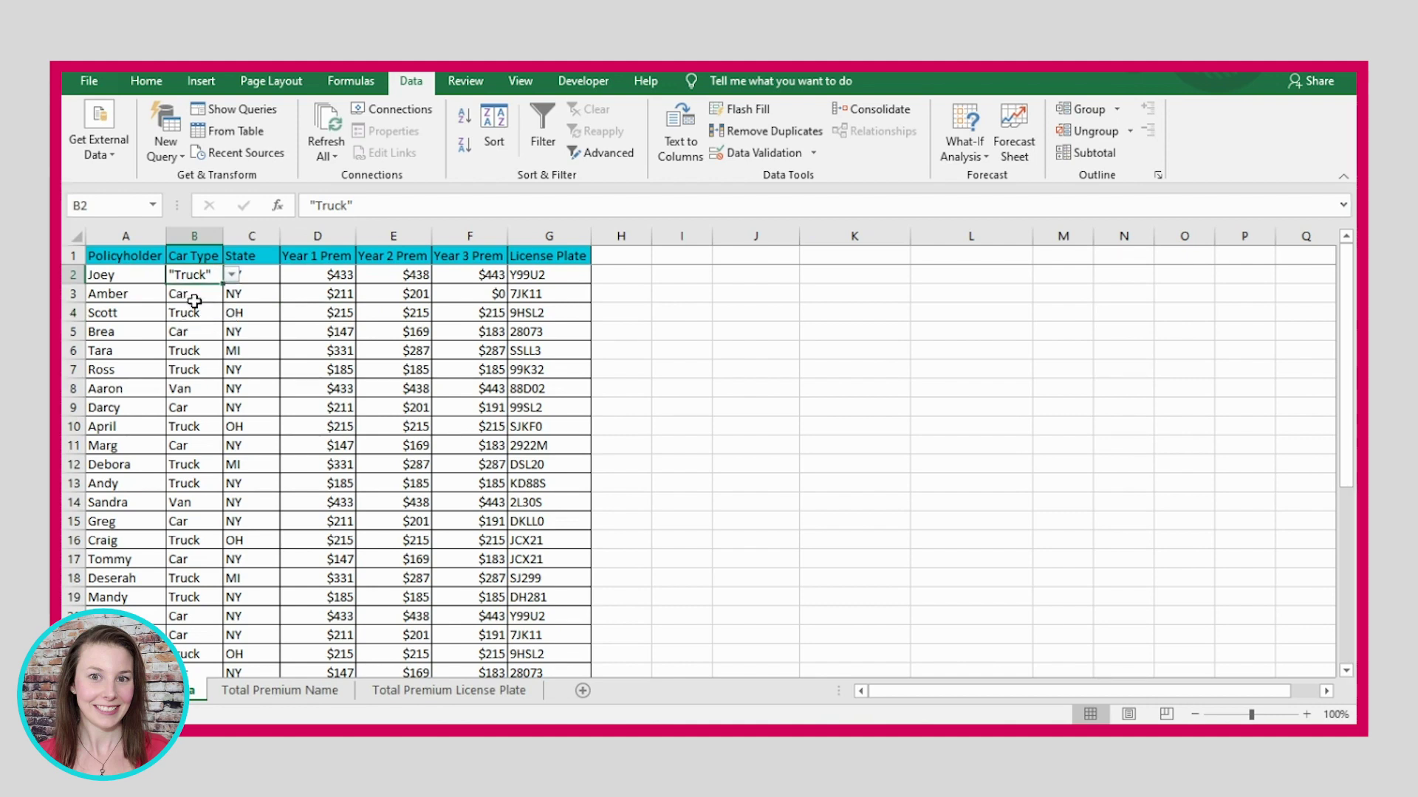
{"action": "left_click", "coordinate": [231, 274]}
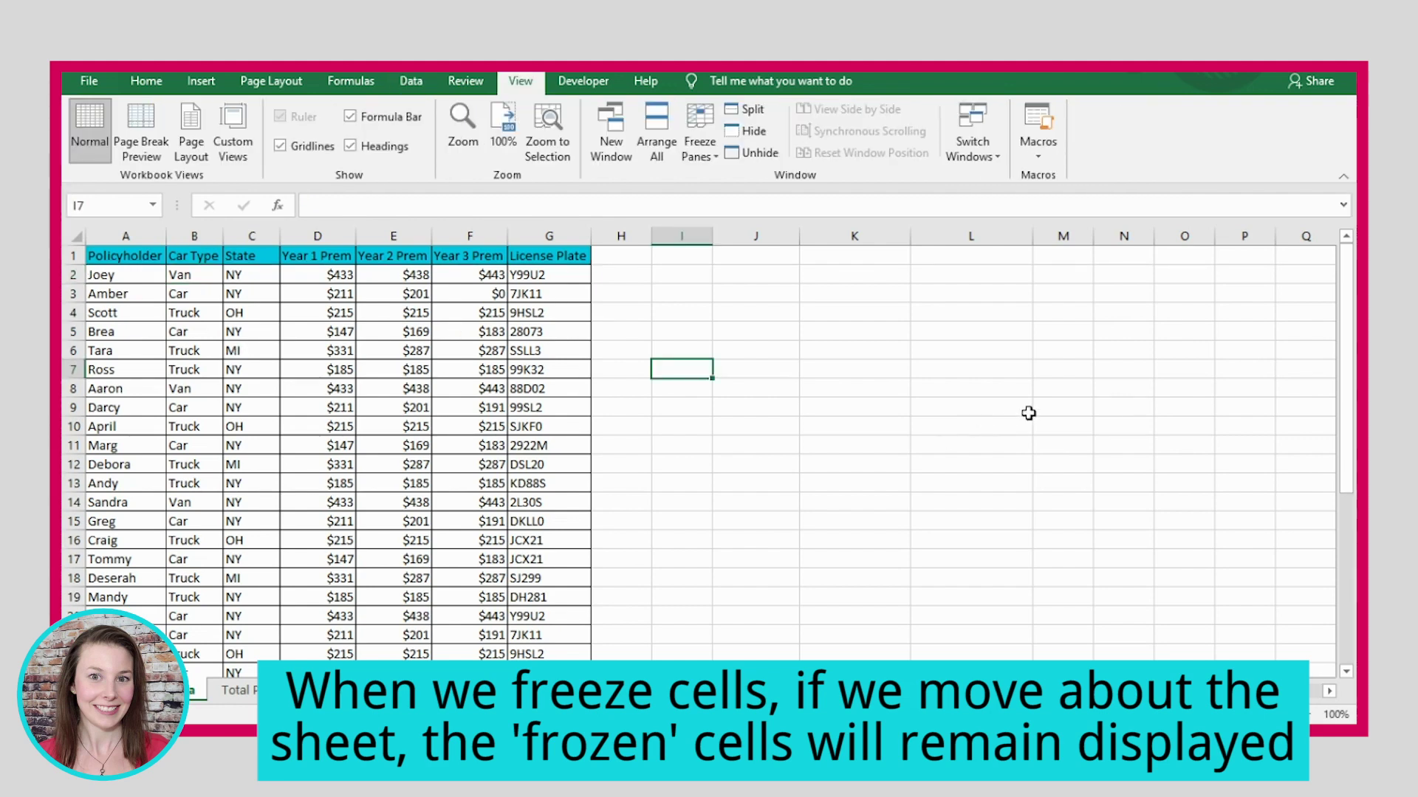
{"action": "left_click_drag", "start_coordinate": [1349, 283], "coordinate": [1351, 438]}
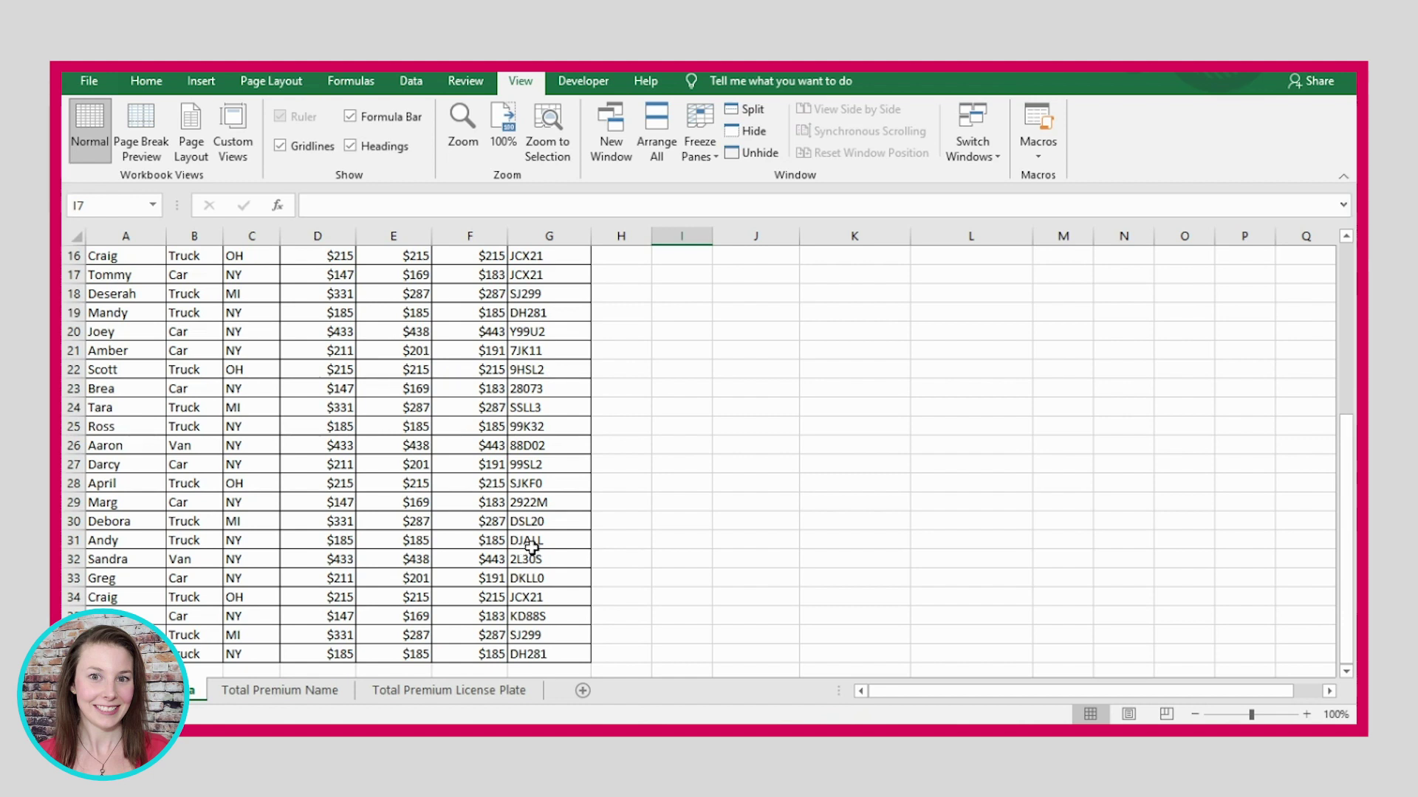
{"action": "left_click_drag", "start_coordinate": [1350, 481], "coordinate": [1330, 221]}
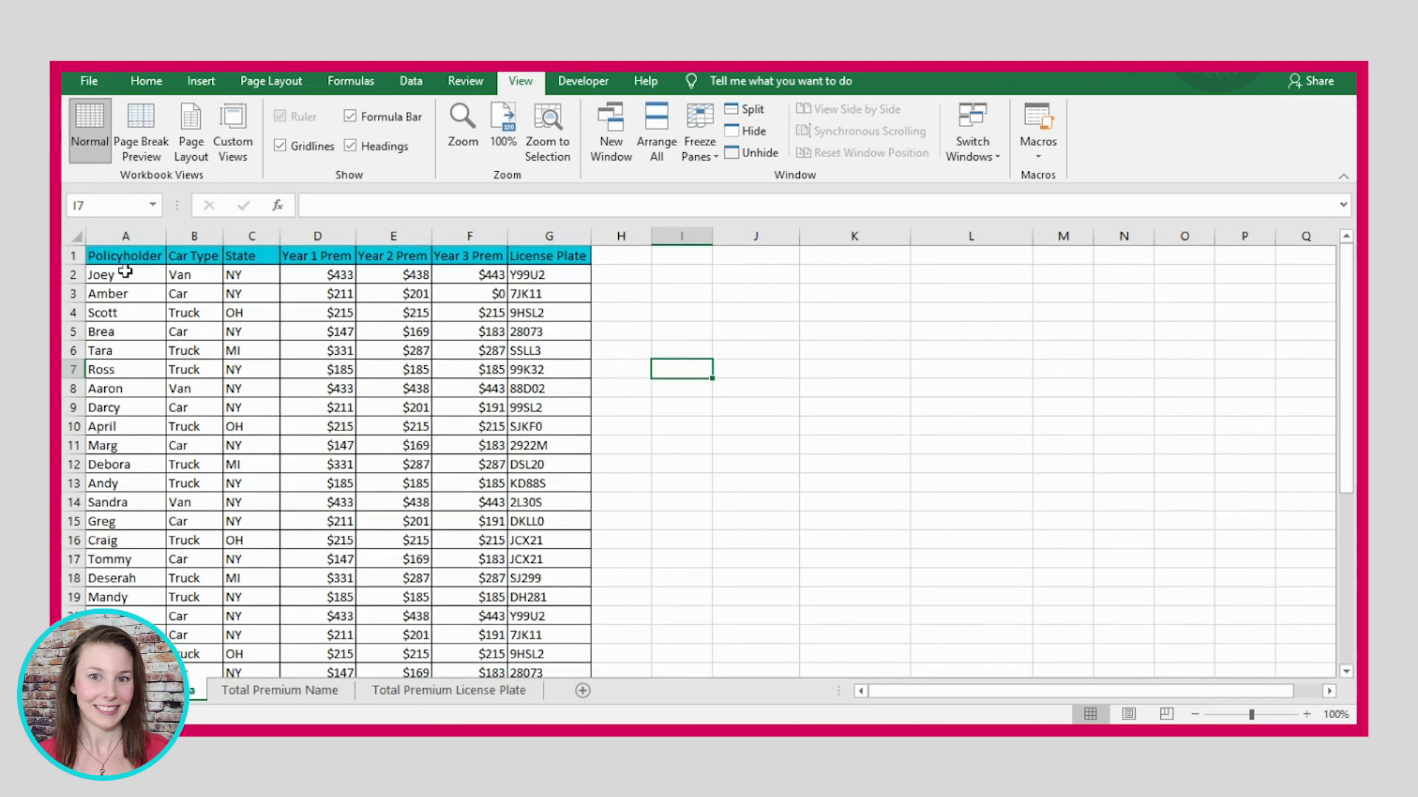
{"action": "left_click", "coordinate": [73, 255]}
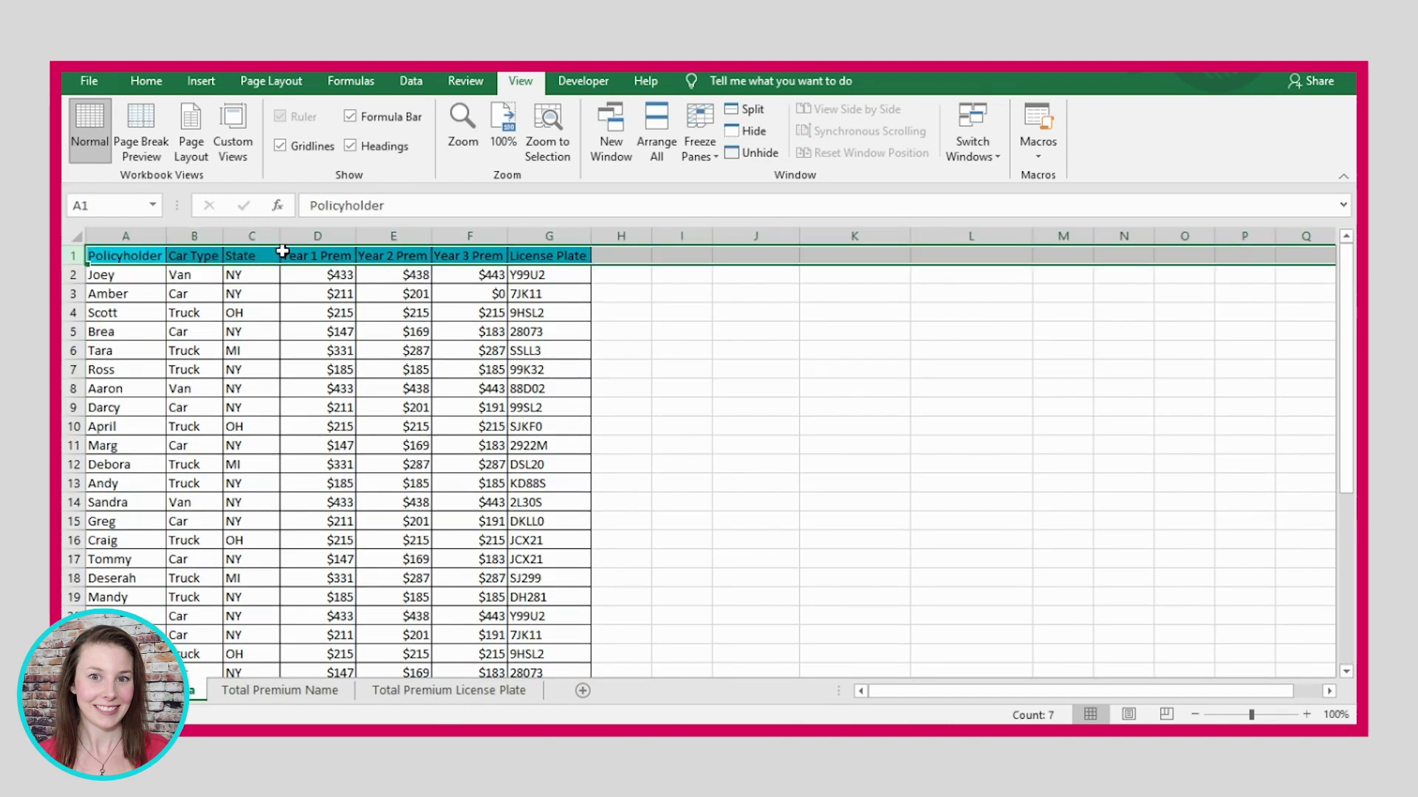
{"action": "scroll", "coordinate": [417, 443], "scroll_direction": "down", "scroll_amount": 11}
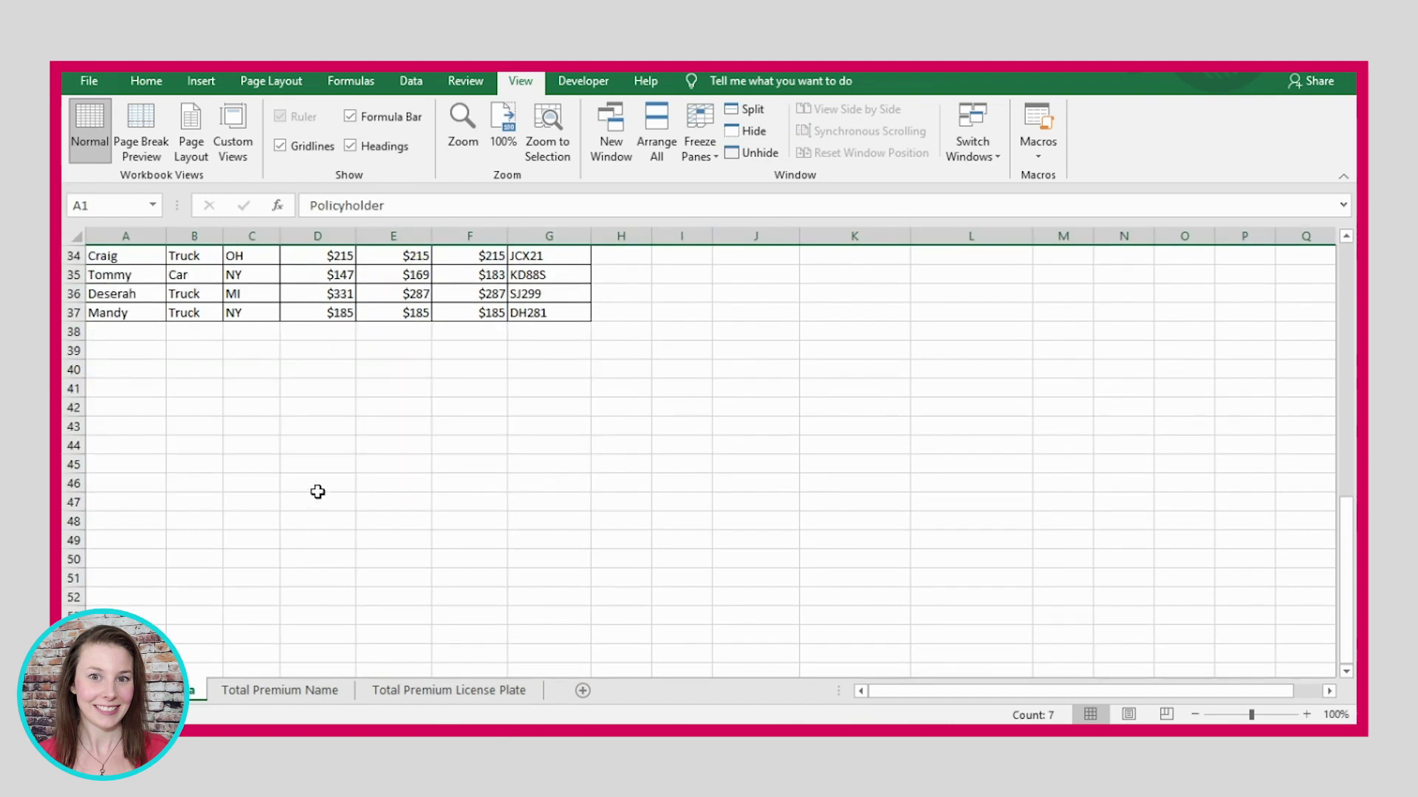
{"action": "scroll", "coordinate": [317, 492], "scroll_direction": "up", "scroll_amount": 11}
{"action": "left_click", "coordinate": [318, 406]}
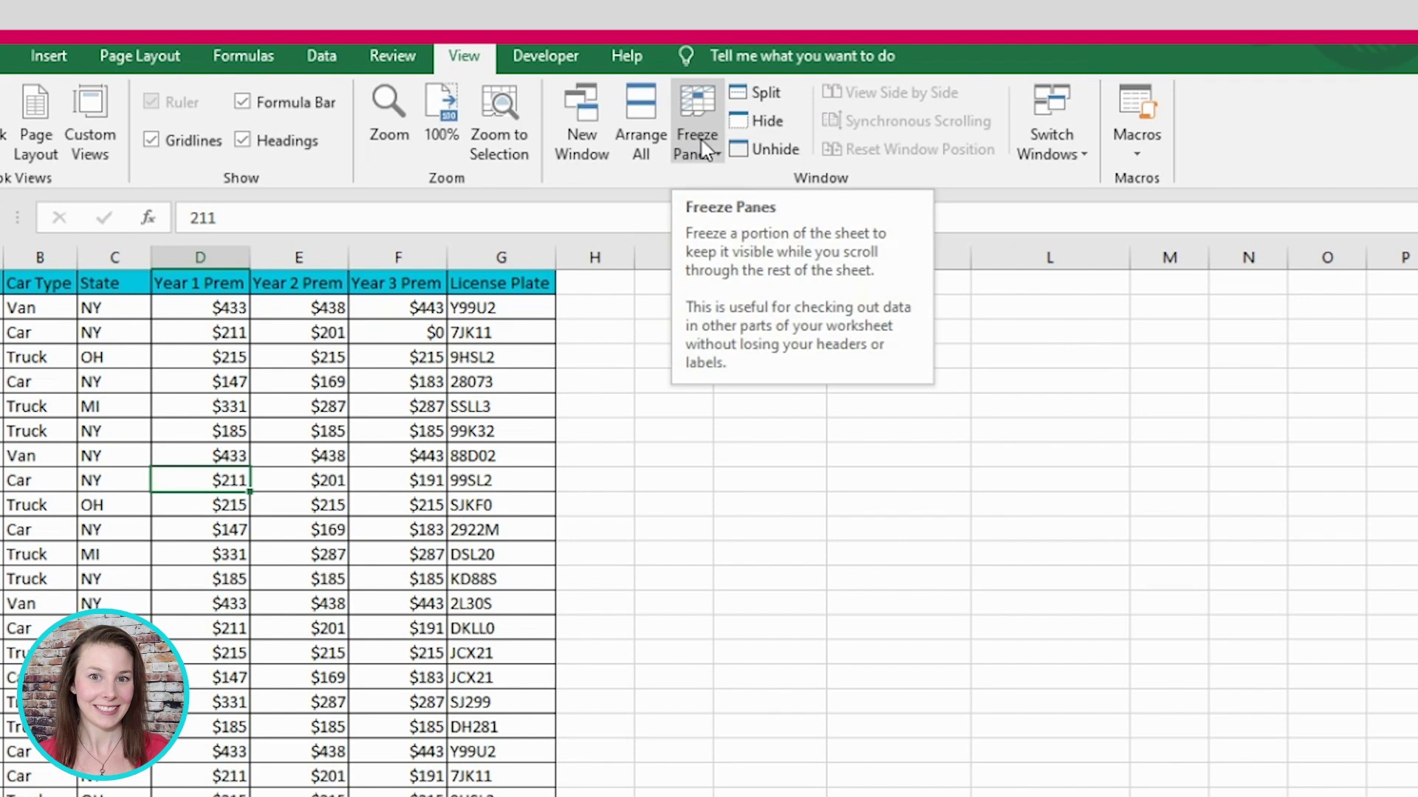
Step: Freeze the top row and scroll the sheet to confirm the header stays visible
{"action": "left_click", "coordinate": [705, 148]}
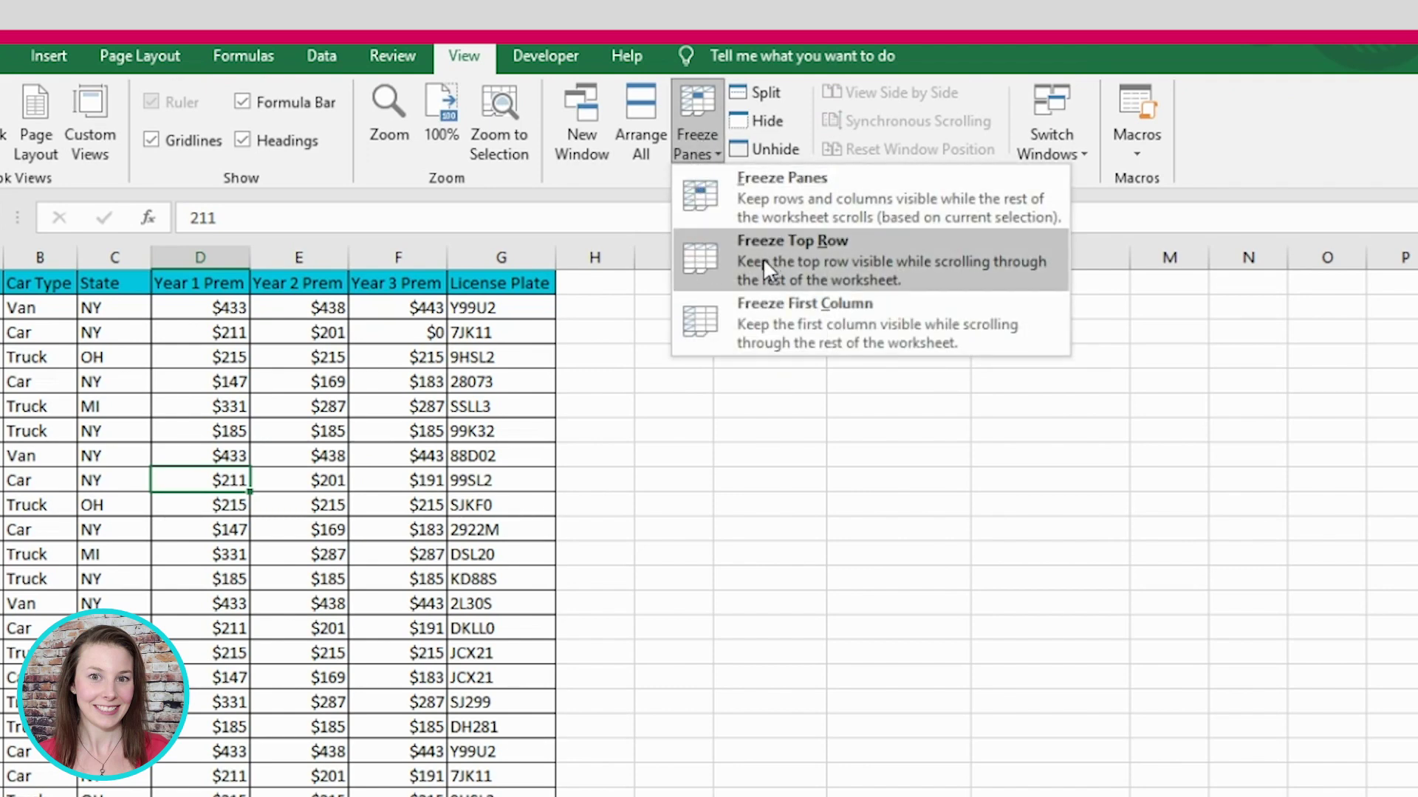
{"action": "left_click", "coordinate": [786, 257]}
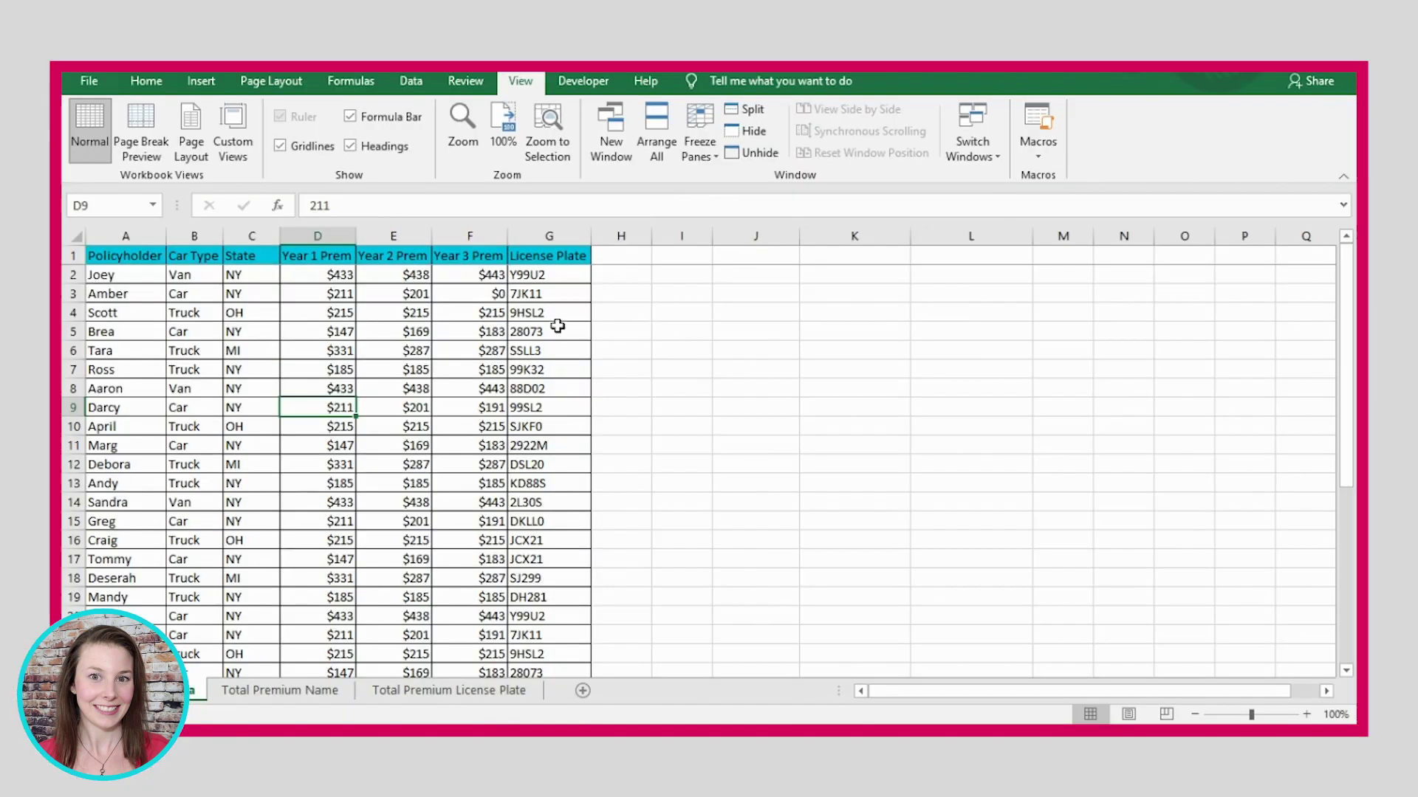
{"action": "left_click", "coordinate": [26, 354]}
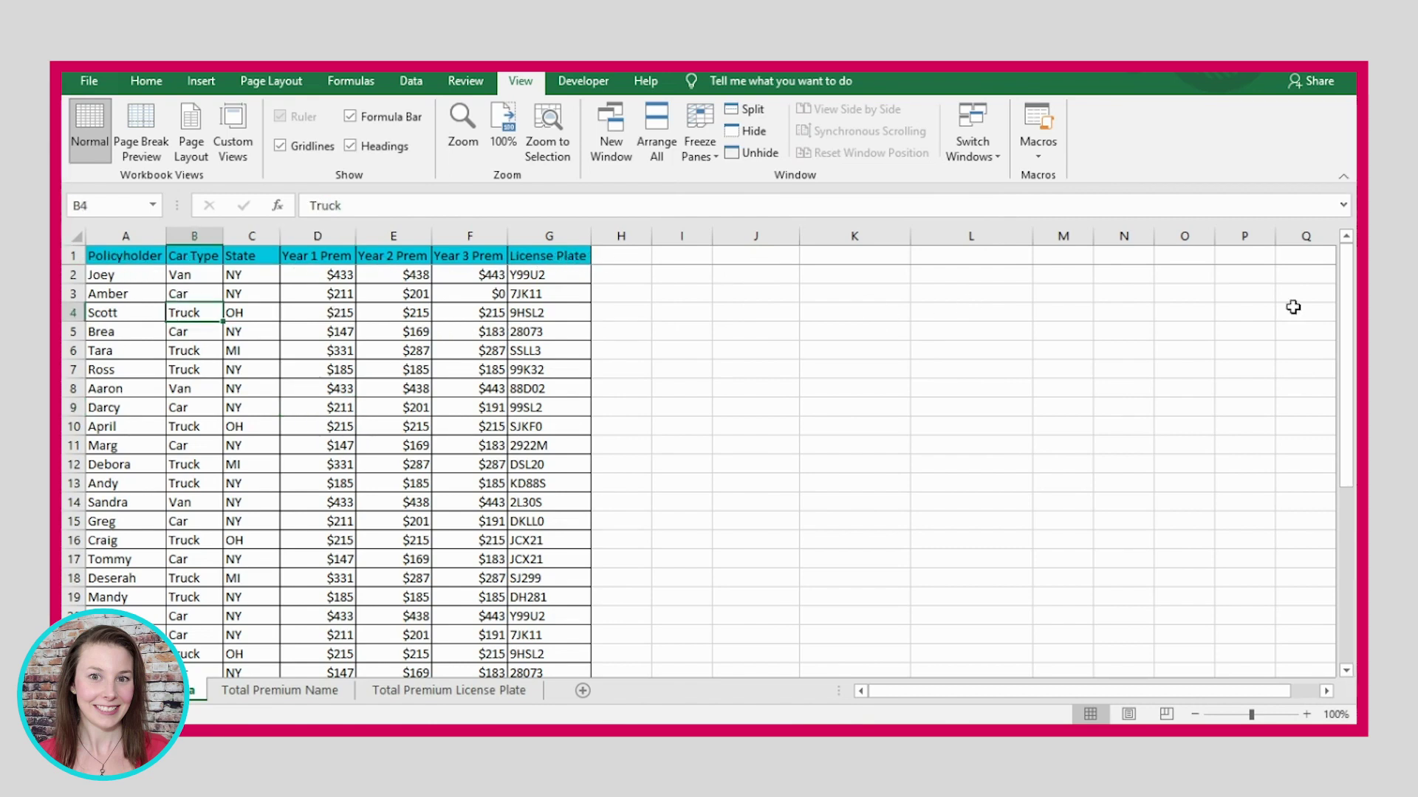
{"action": "left_click_drag", "start_coordinate": [1348, 268], "coordinate": [1356, 510]}
{"action": "left_click_drag", "start_coordinate": [1355, 425], "coordinate": [1346, 249]}
{"action": "scroll", "coordinate": [392, 370], "scroll_direction": "down", "scroll_amount": 9}
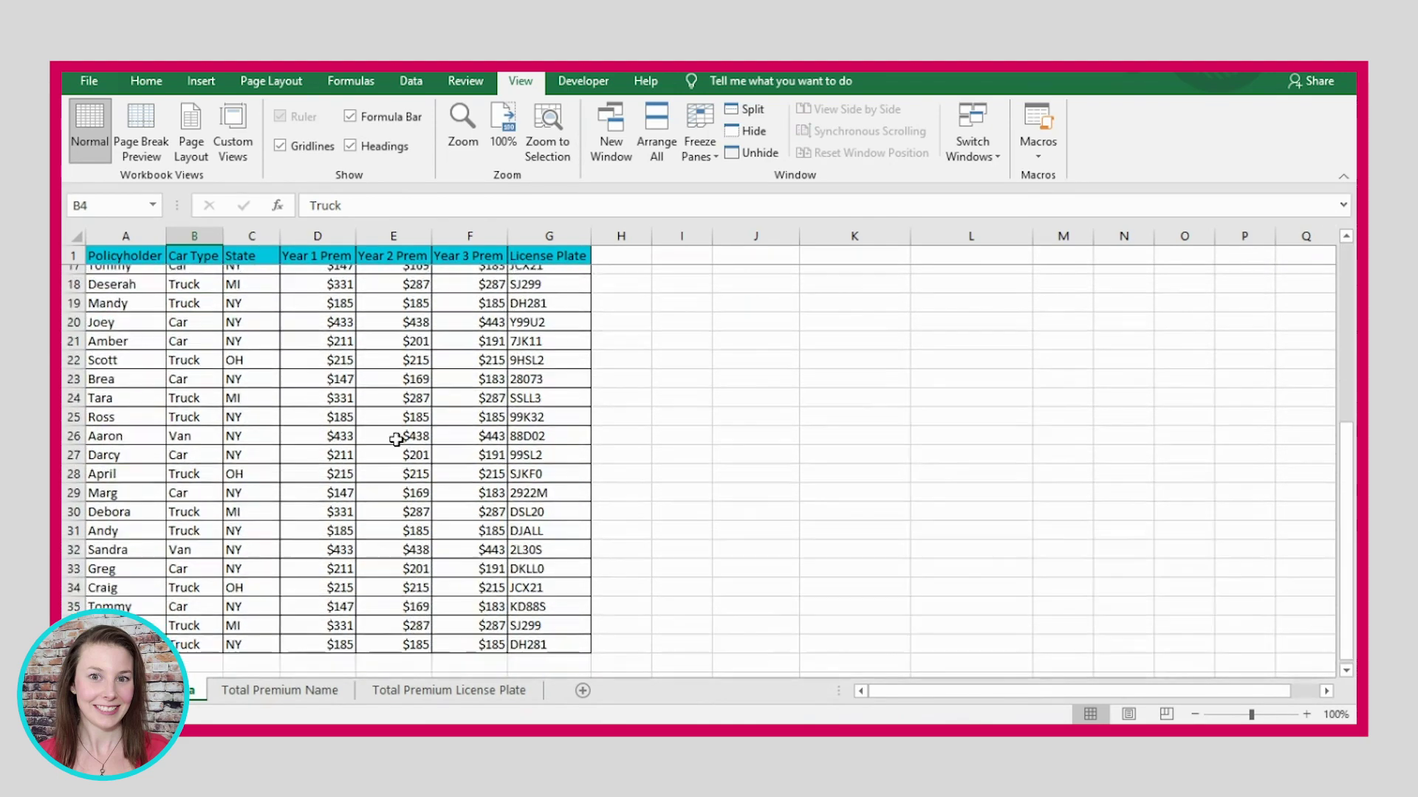
{"action": "scroll", "coordinate": [196, 421], "scroll_direction": "up", "scroll_amount": 9}
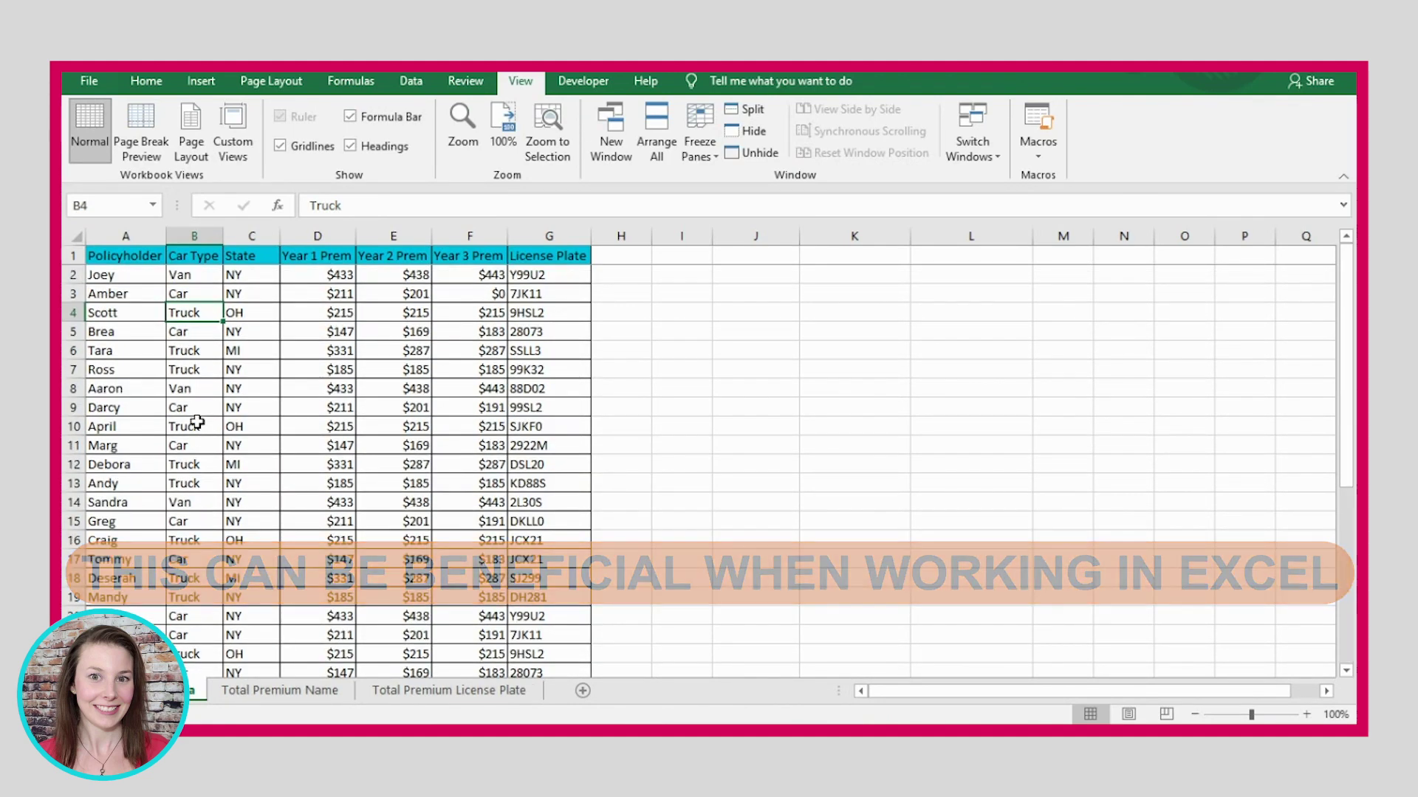
Step: Unfreeze the header row, freeze rows 1–3 above cell A4, and scroll to test
{"action": "left_click", "coordinate": [709, 141]}
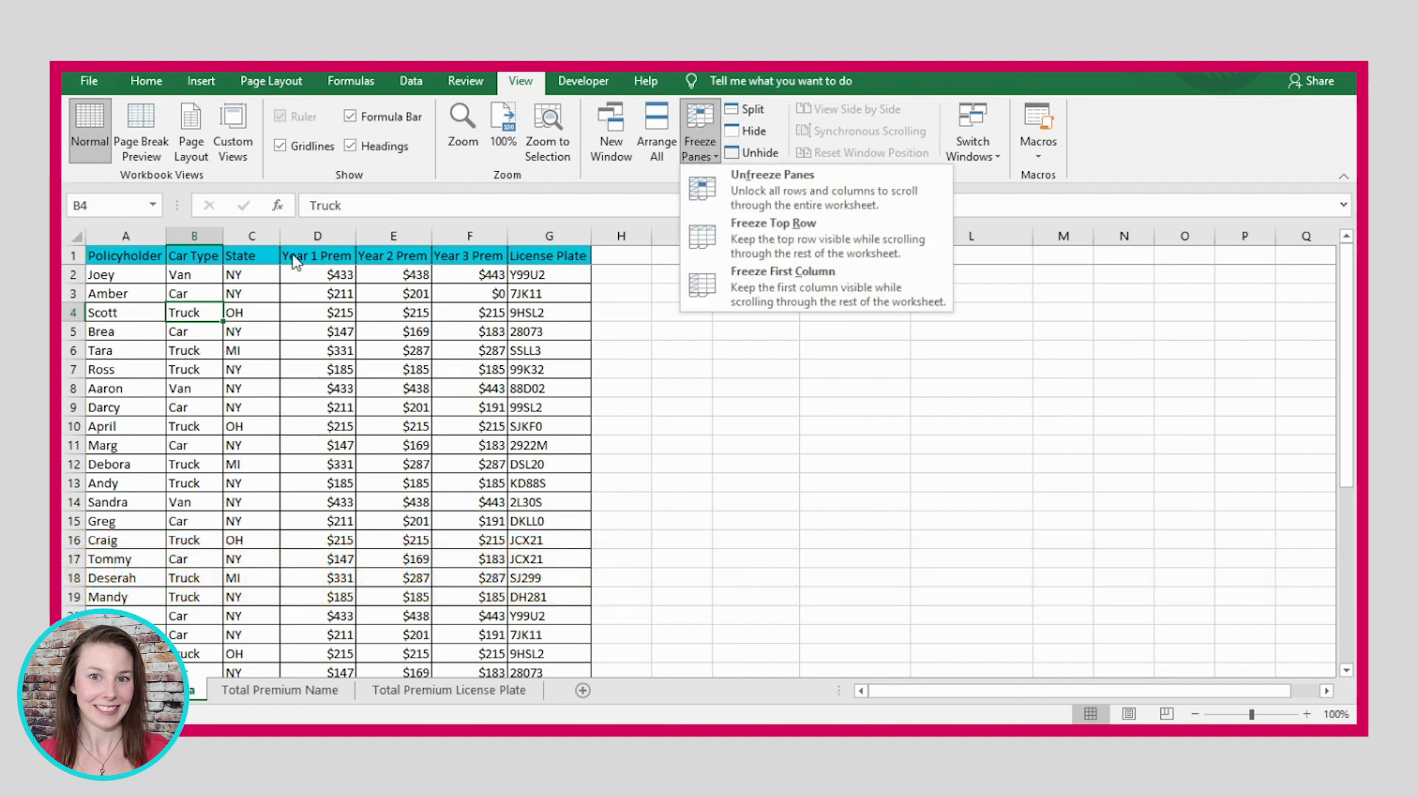
{"action": "left_click", "coordinate": [146, 310]}
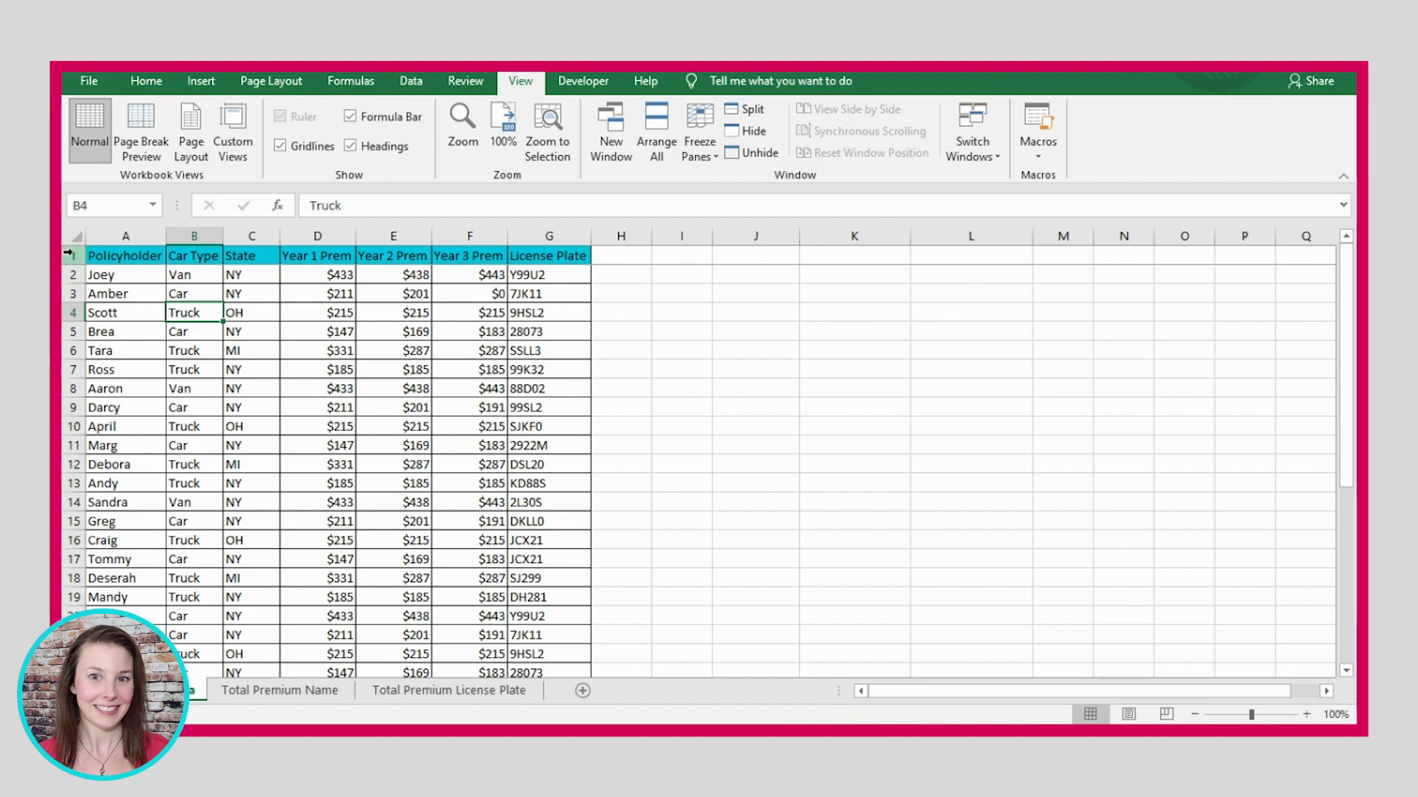
{"action": "left_click_drag", "start_coordinate": [73, 255], "coordinate": [69, 294]}
{"action": "left_click", "coordinate": [103, 315]}
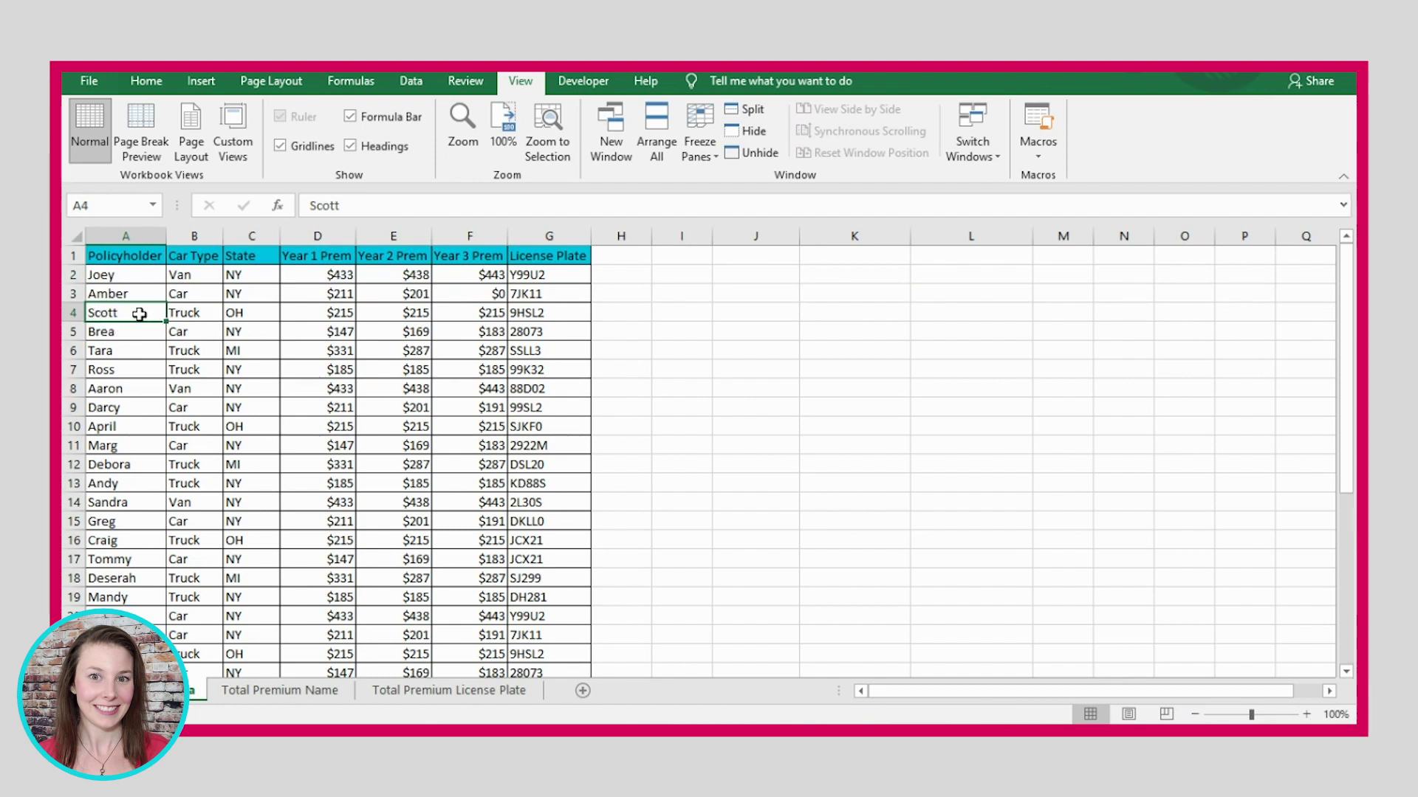
{"action": "left_click", "coordinate": [701, 137]}
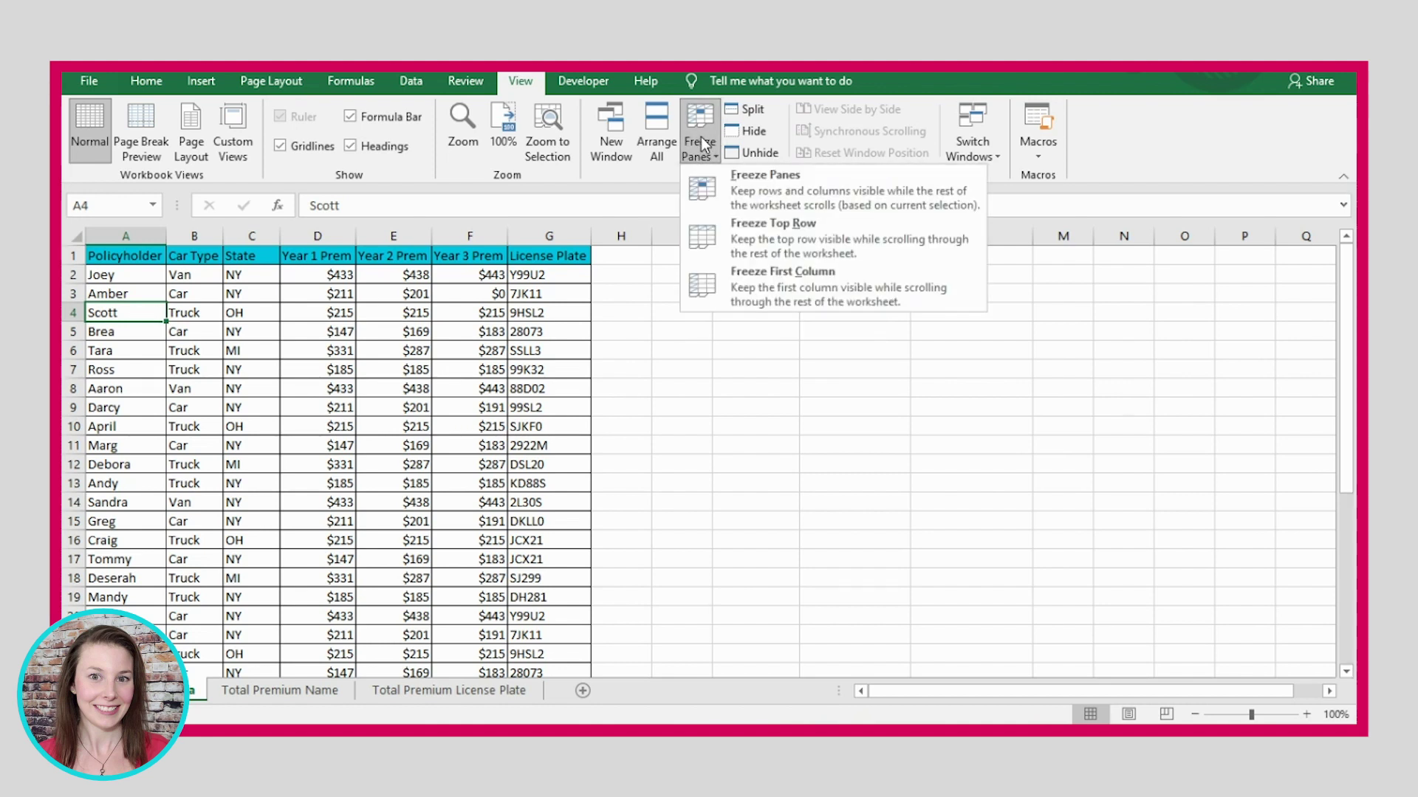
{"action": "left_click", "coordinate": [761, 187]}
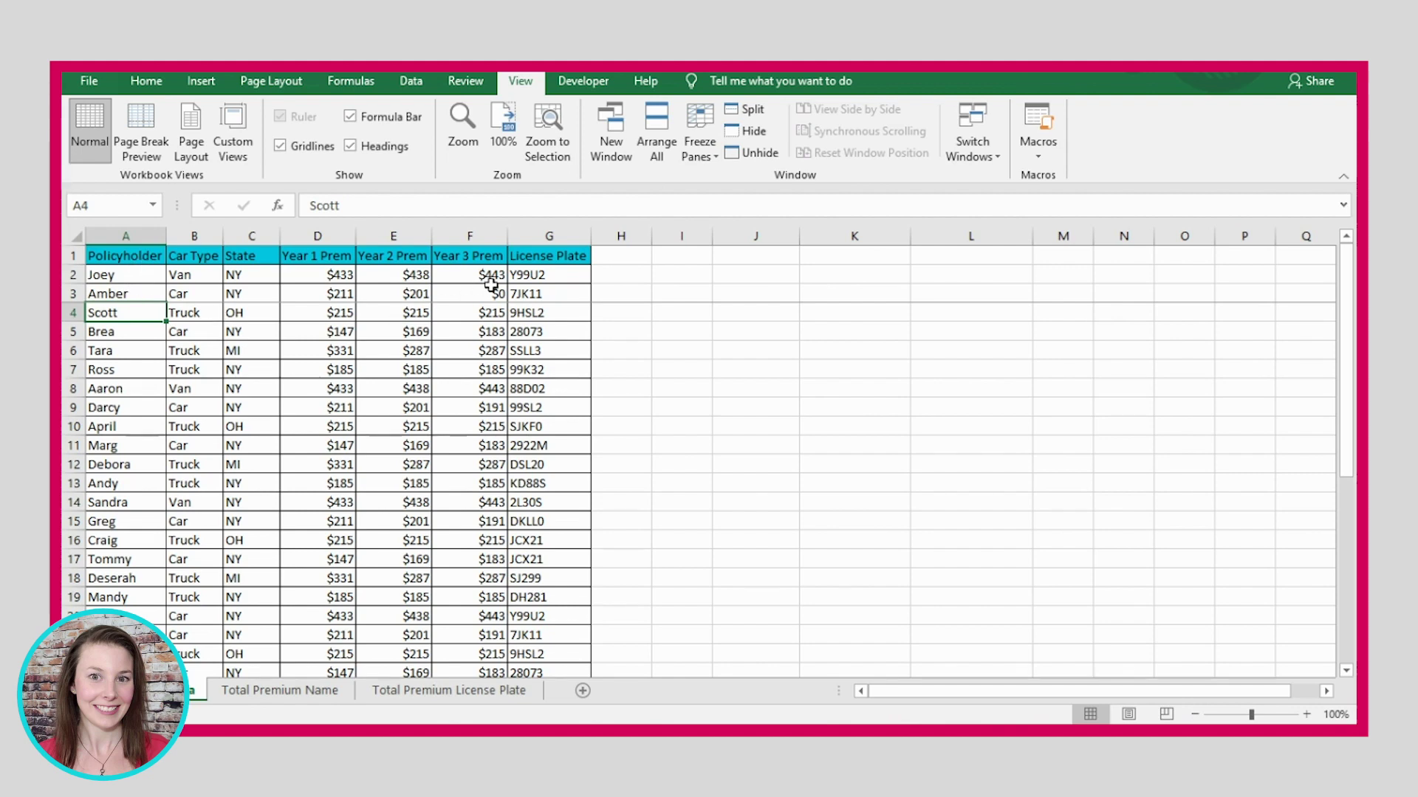
{"action": "scroll", "coordinate": [510, 284], "scroll_direction": "down", "scroll_amount": 3}
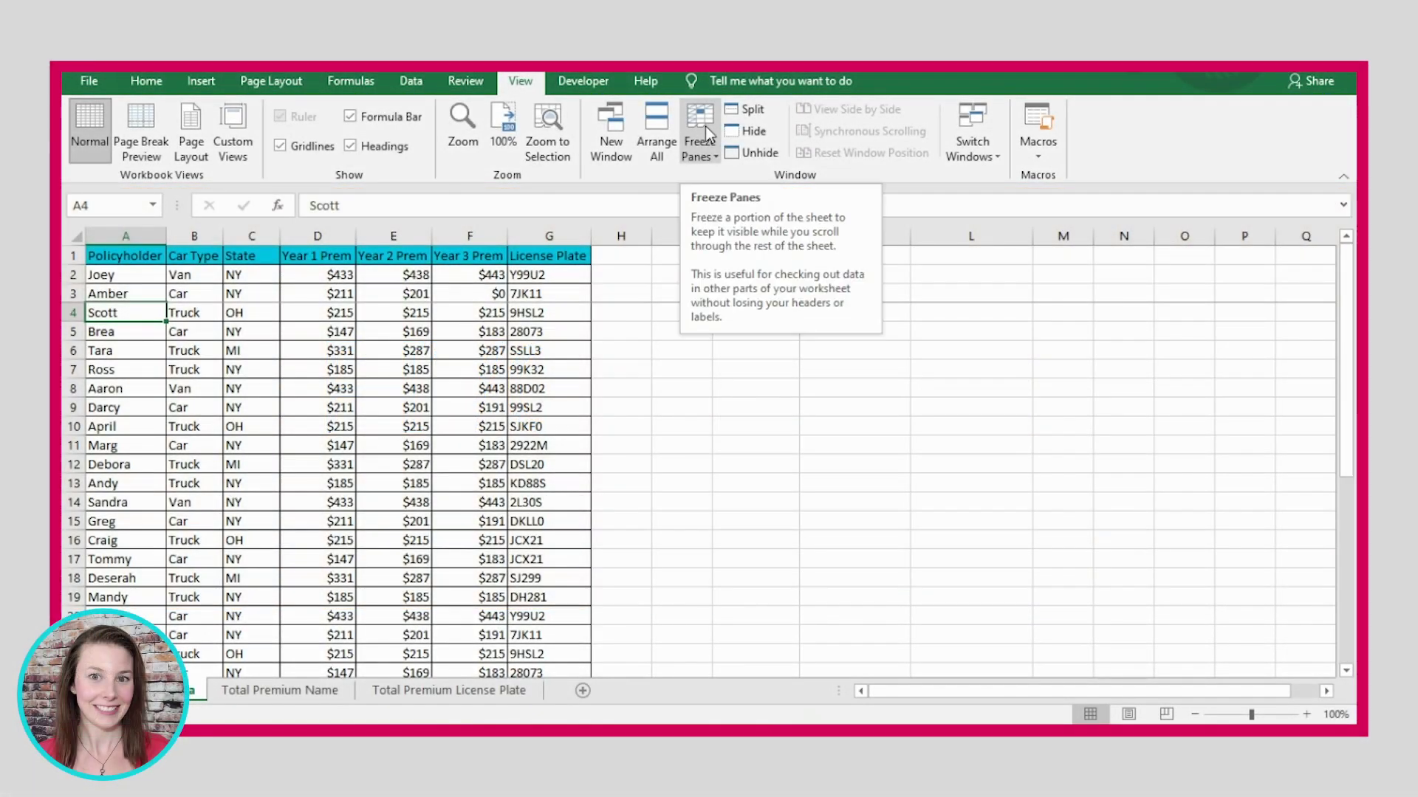
{"action": "left_click", "coordinate": [706, 127]}
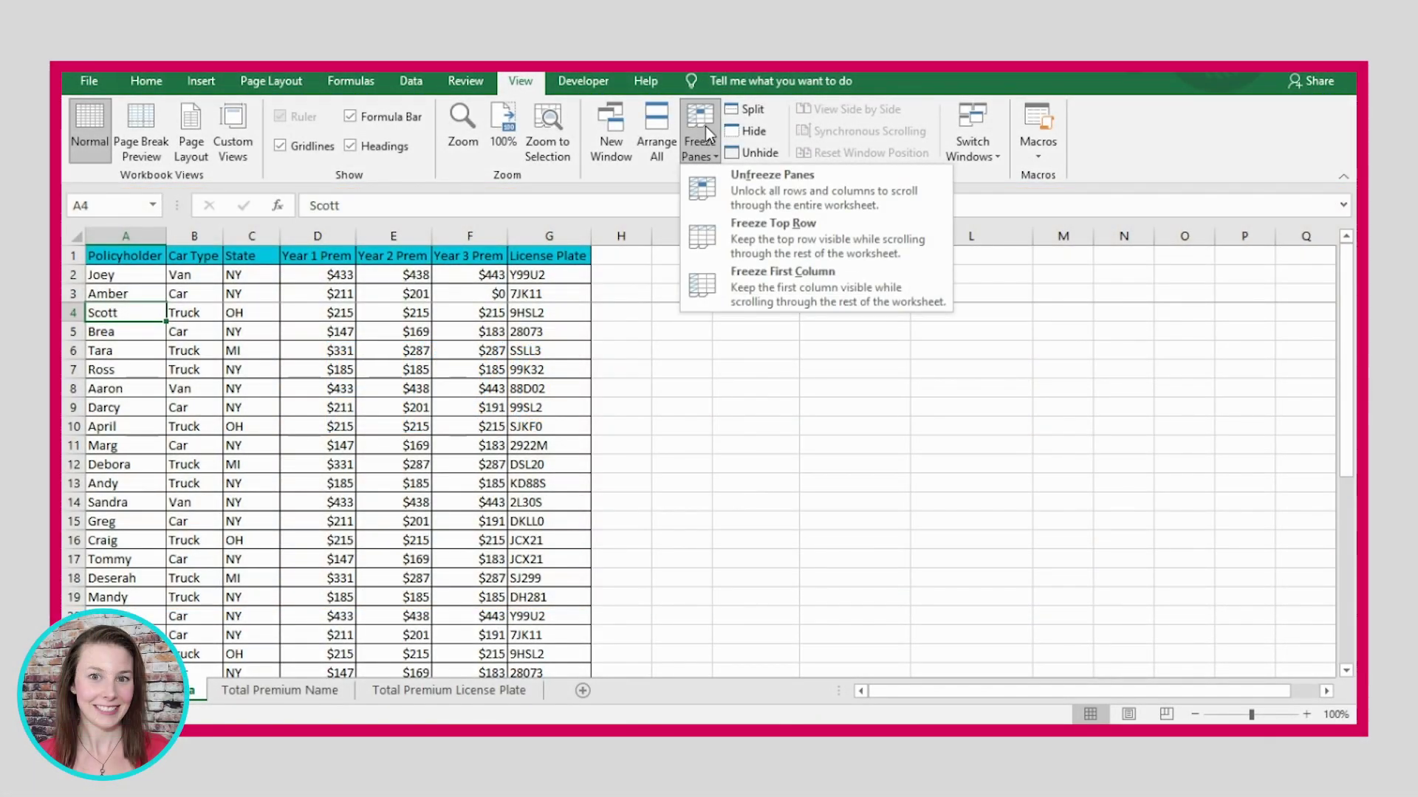
Step: Unfreeze the panes and start inserting a PivotTable at cell I7
{"action": "left_click", "coordinate": [764, 189]}
{"action": "left_click", "coordinate": [669, 375]}
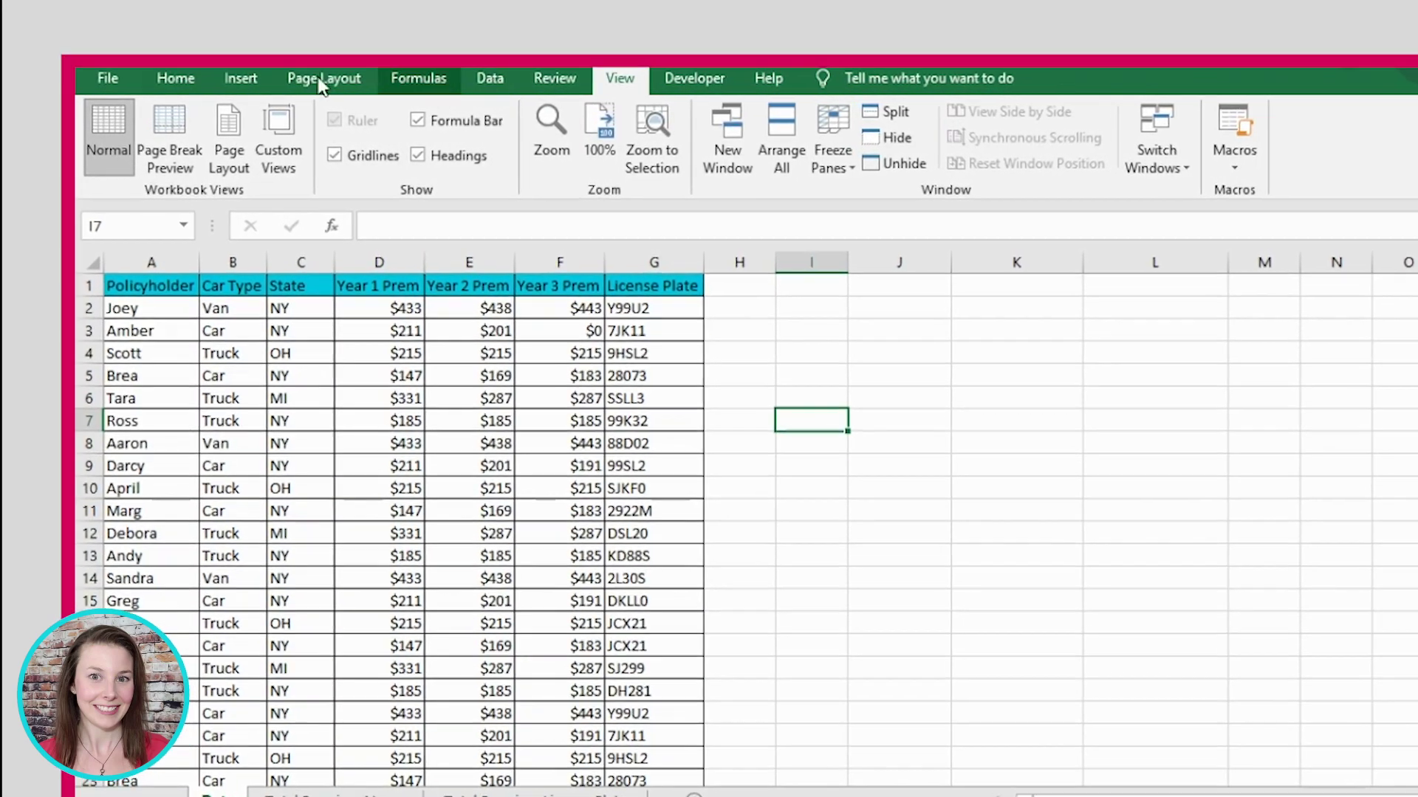
{"action": "left_click", "coordinate": [244, 80]}
{"action": "left_click", "coordinate": [116, 127]}
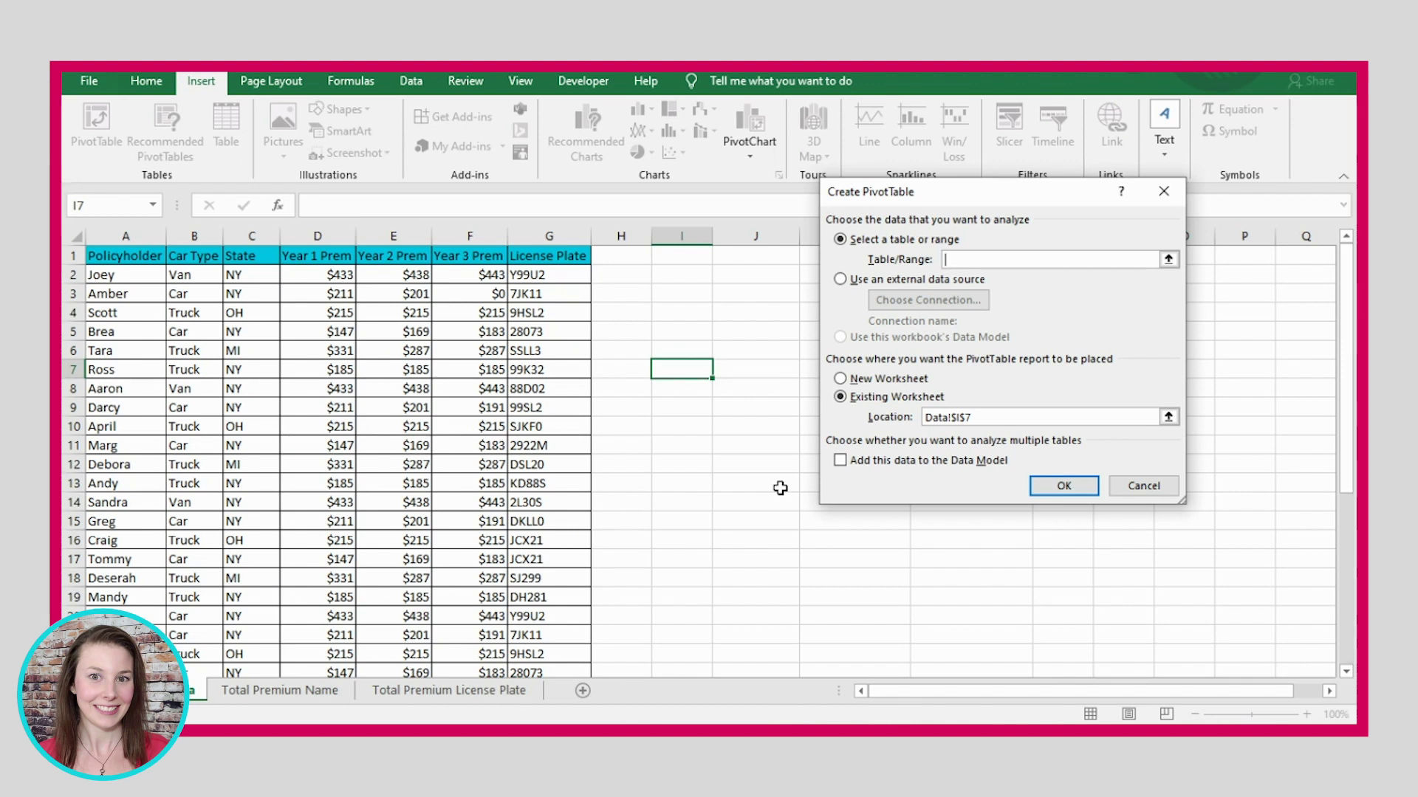
Step: Set the pivot source range to A1:G37 and create it at Data!$I$7
{"action": "left_click", "coordinate": [1168, 260]}
{"action": "left_click_drag", "start_coordinate": [97, 254], "coordinate": [553, 721]}
{"action": "left_click", "coordinate": [1168, 222]}
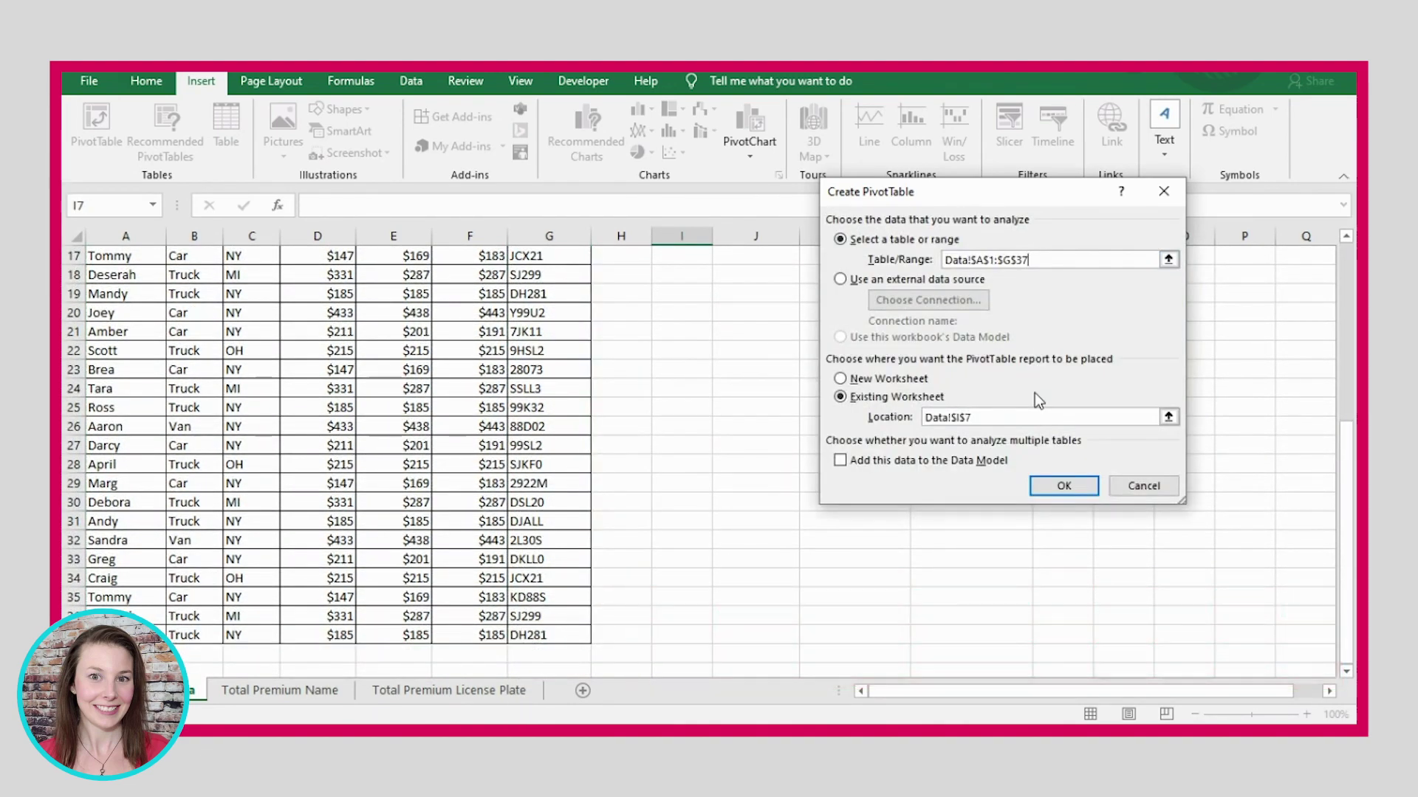
{"action": "scroll", "coordinate": [999, 434], "scroll_direction": "up", "scroll_amount": 2}
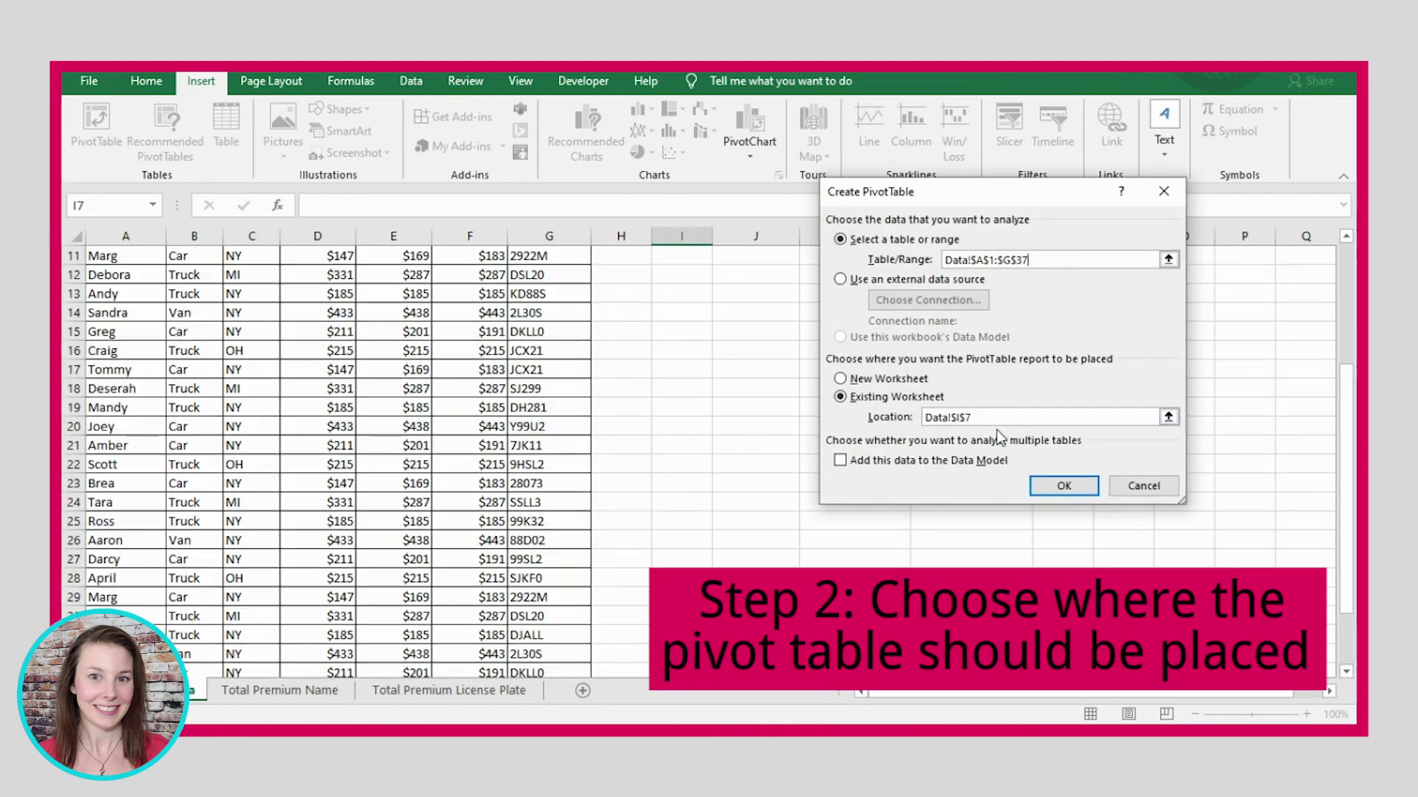
{"action": "scroll", "coordinate": [1002, 437], "scroll_direction": "up", "scroll_amount": 4}
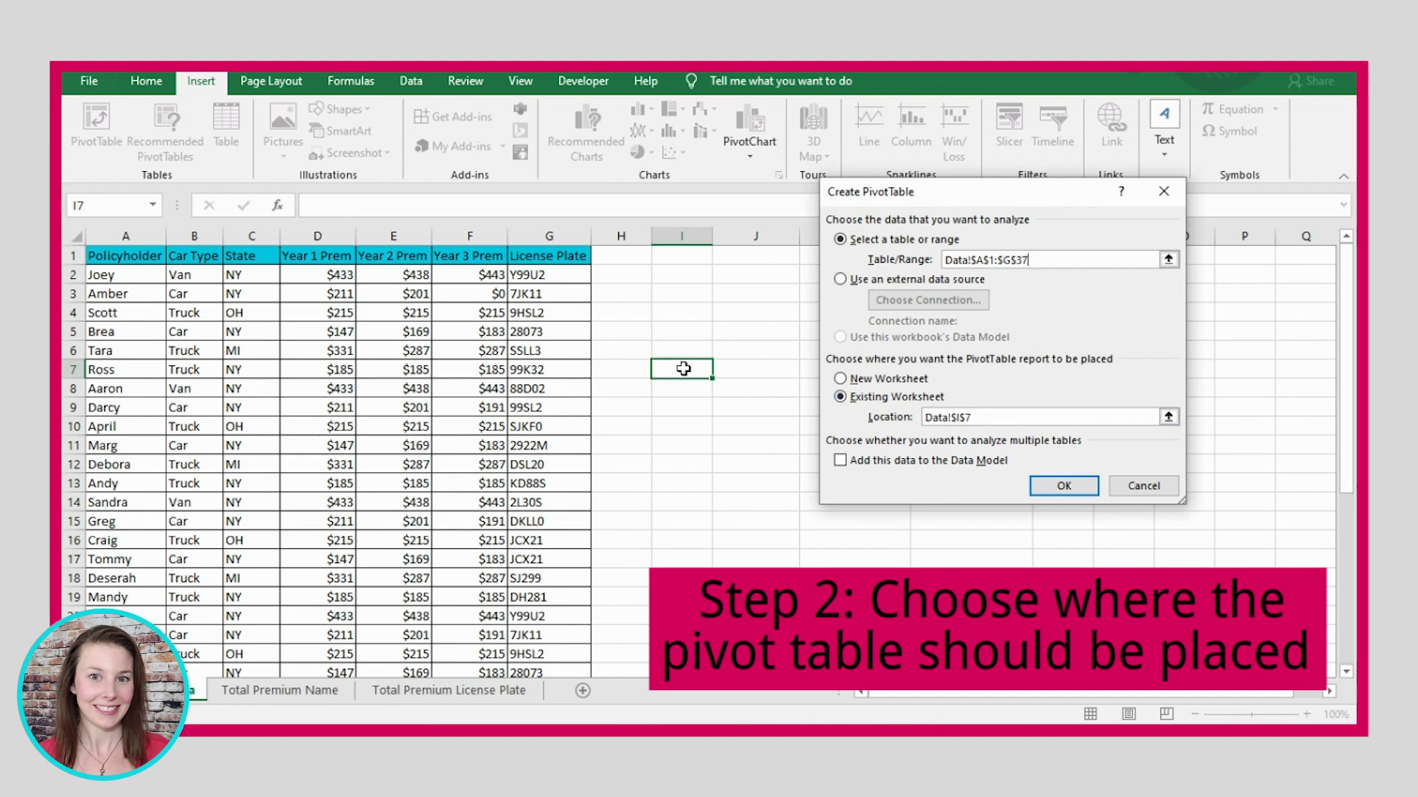
{"action": "left_click", "coordinate": [1064, 486]}
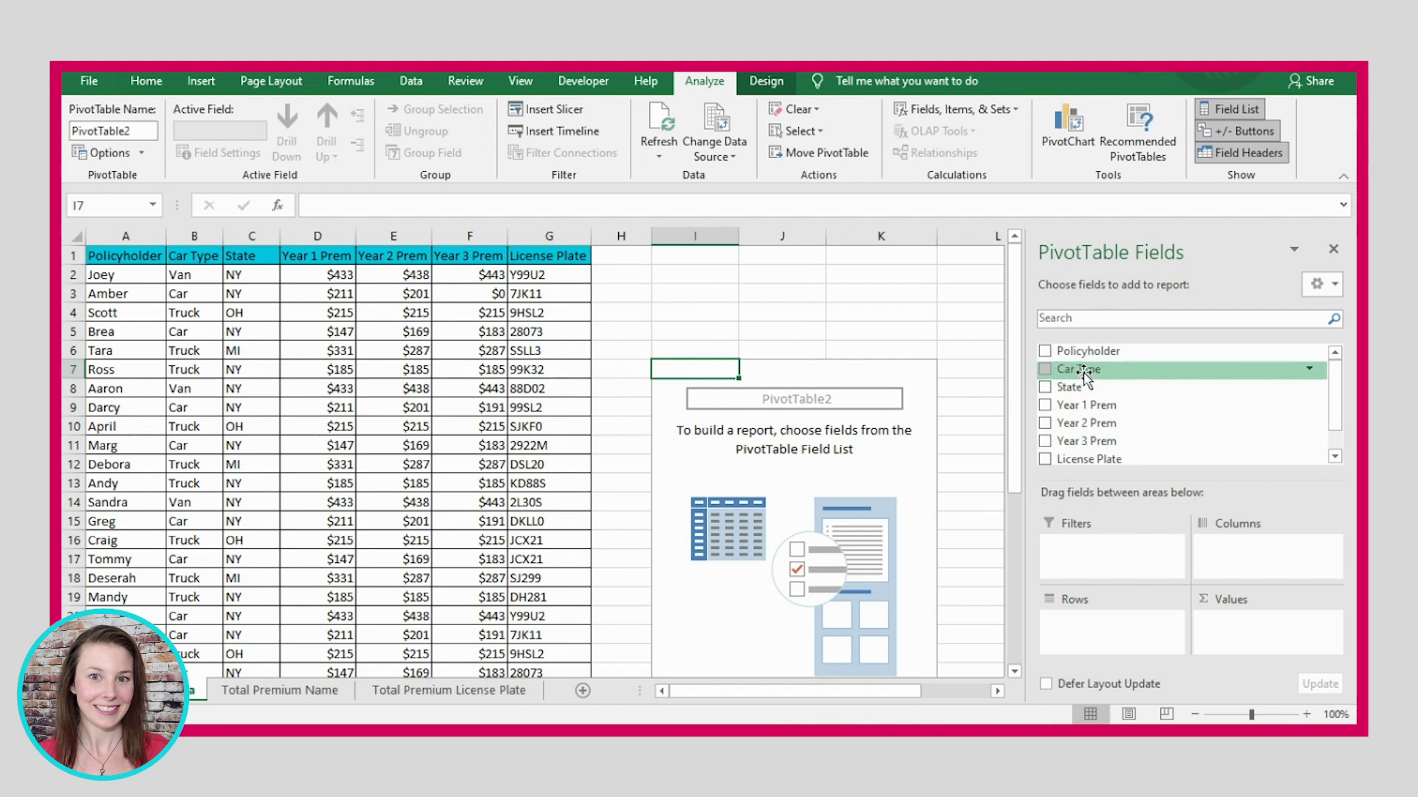
Step: Put Car Type into Rows and Values, giving counts Car 13, Truck 18, Van 5
{"action": "left_click_drag", "start_coordinate": [1084, 378], "coordinate": [1096, 626]}
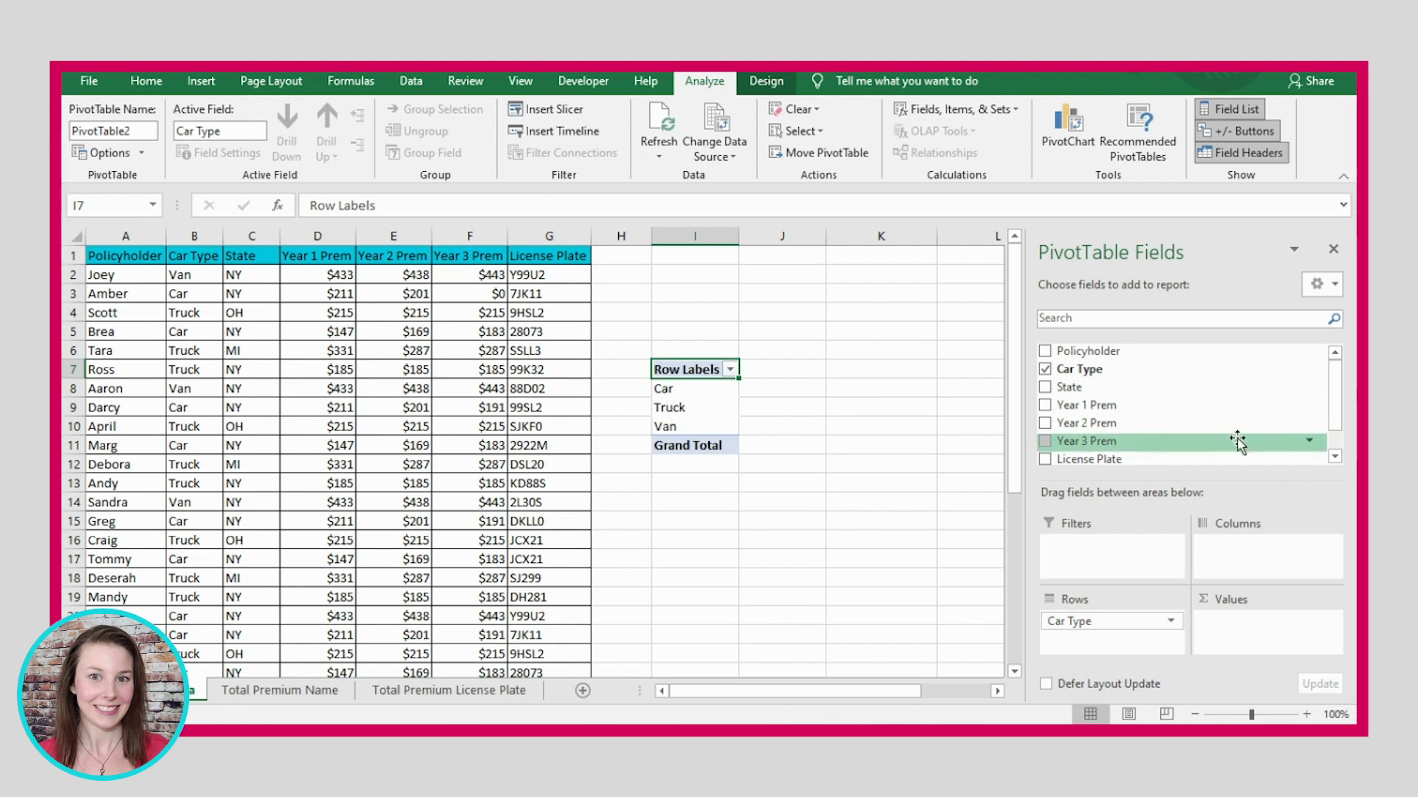
{"action": "left_click_drag", "start_coordinate": [1079, 369], "coordinate": [1264, 626]}
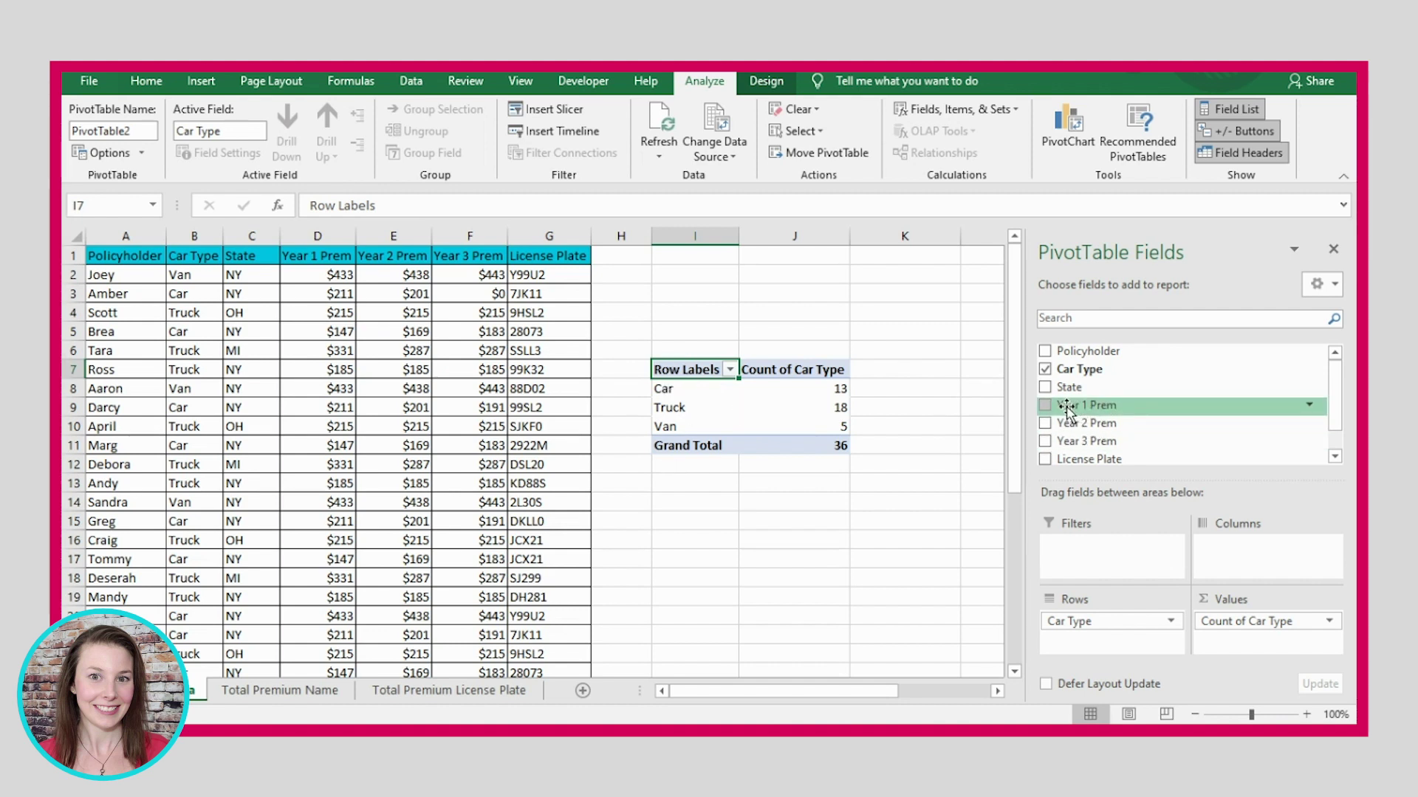
Step: Add Year 1 Prem to Values, summing 2581 Car, 4386 Truck, 2165 Van, 9132 total
{"action": "left_click_drag", "start_coordinate": [1078, 411], "coordinate": [1227, 648]}
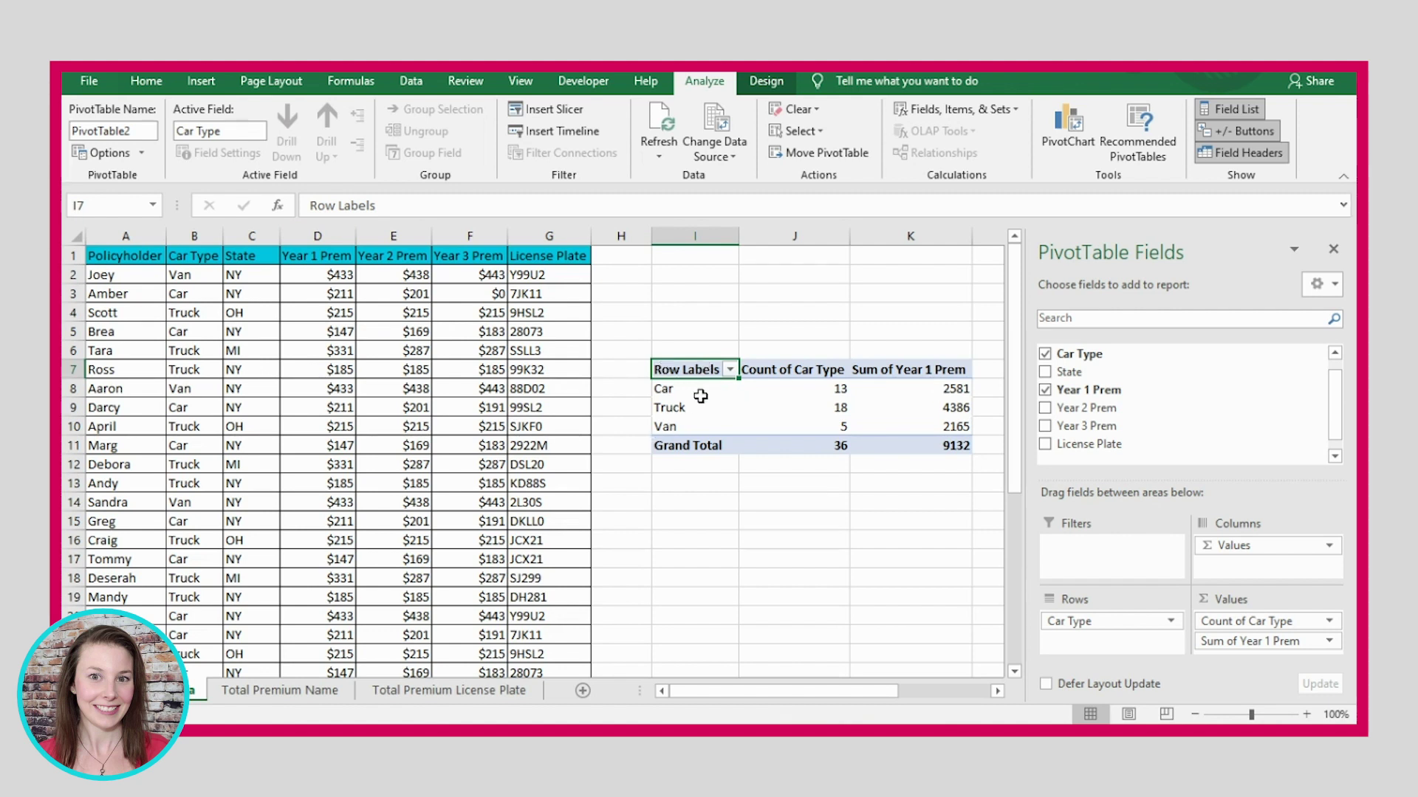
{"action": "mouse_move", "coordinate": [944, 401]}
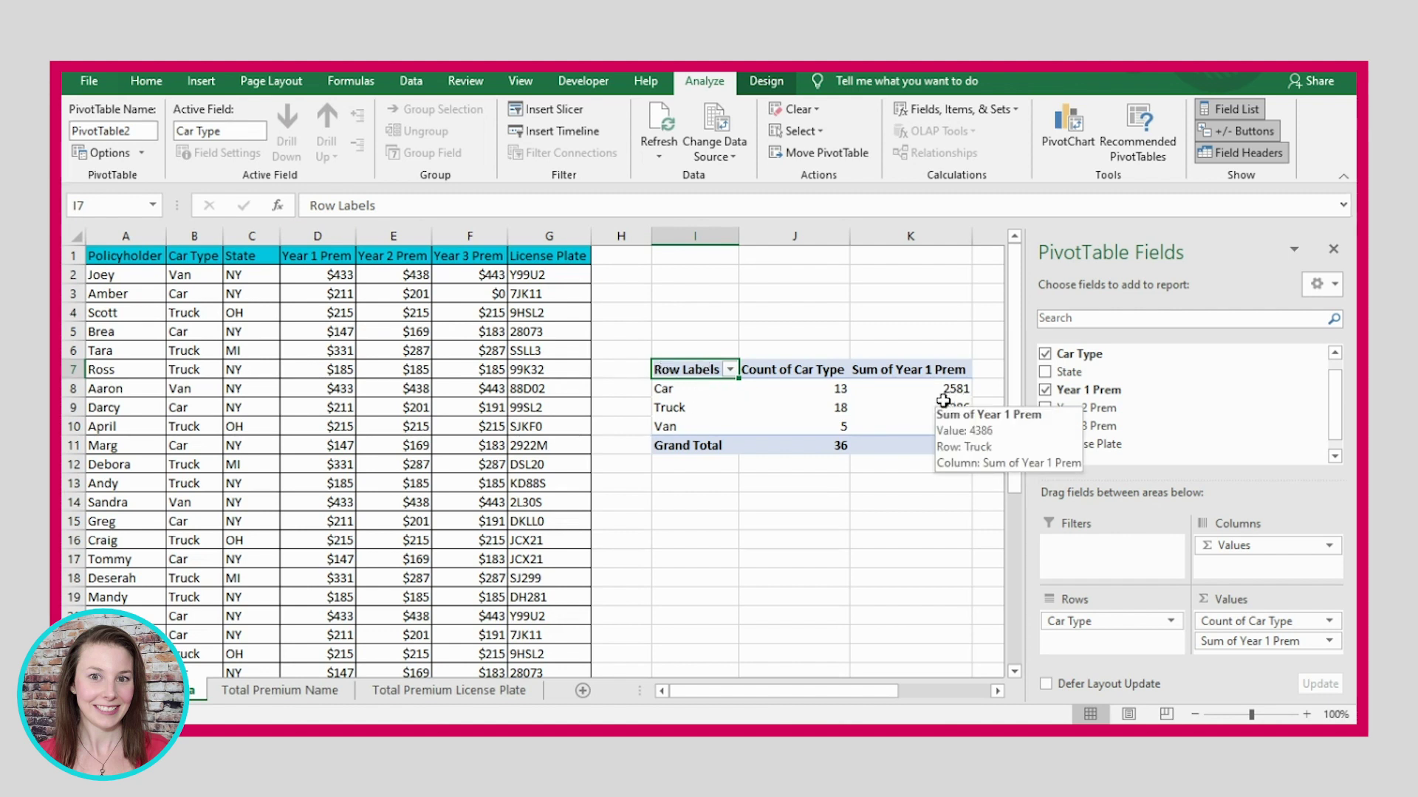